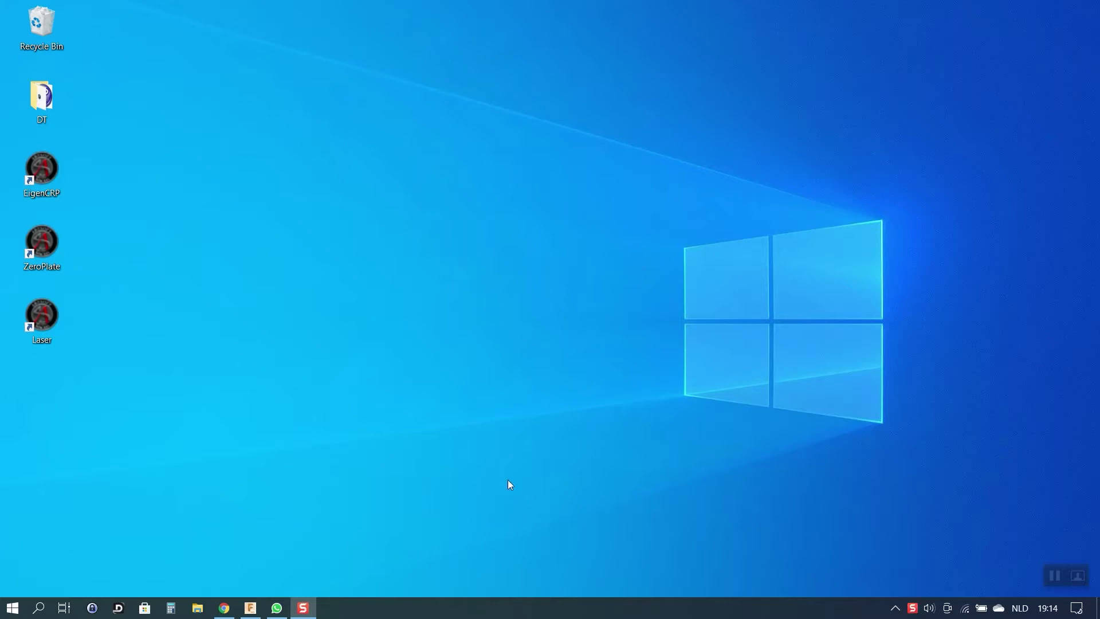
# Step: Browse to the Mach3 folder on Windows (C:) and scroll down to Mach3.exe
pyautogui.press('super+e')
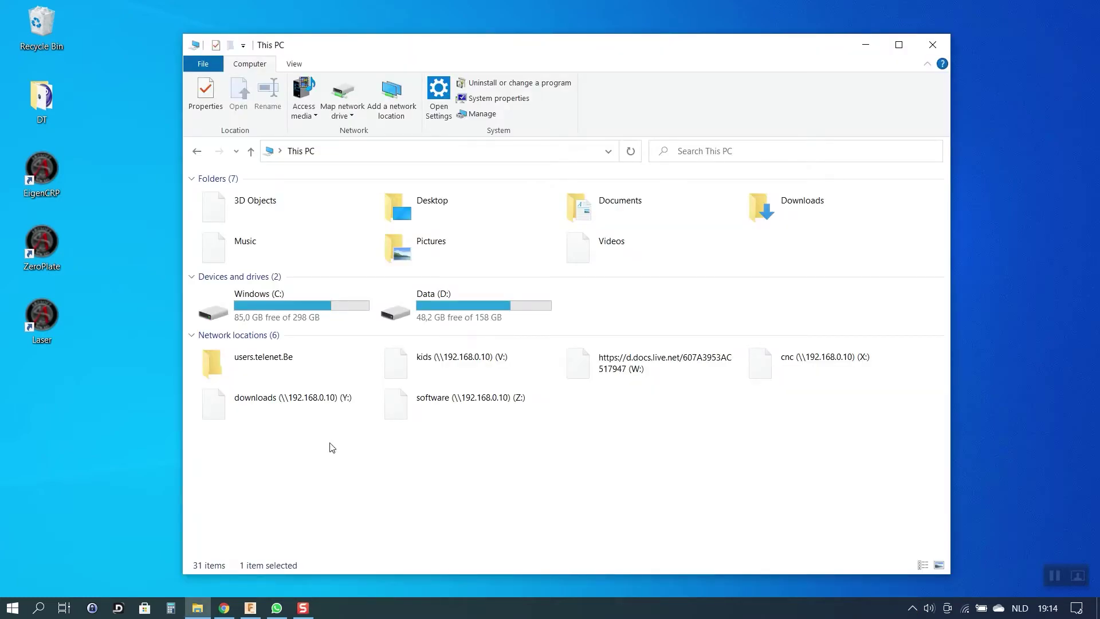
pyautogui.doubleClick(261, 299)
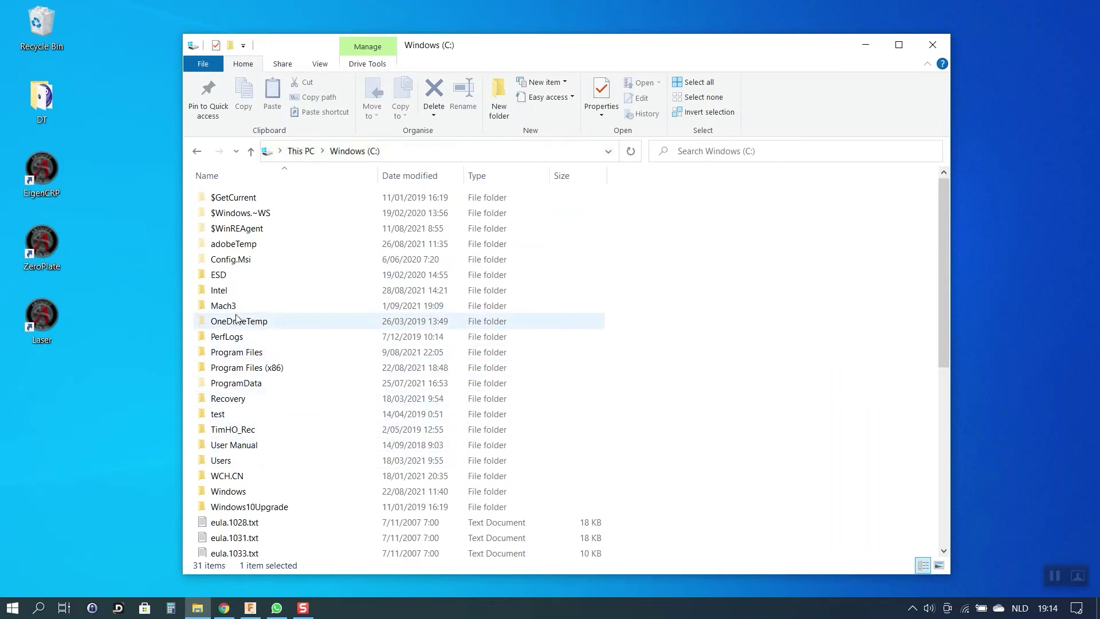
pyautogui.doubleClick(212, 306)
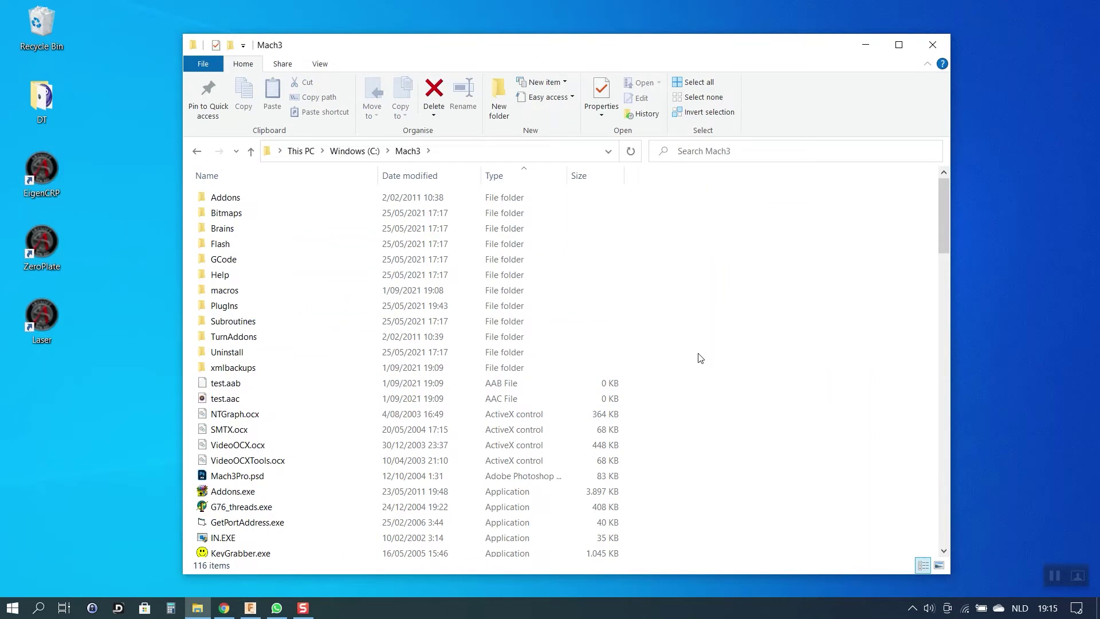
pyautogui.scroll(-5, 700, 358)
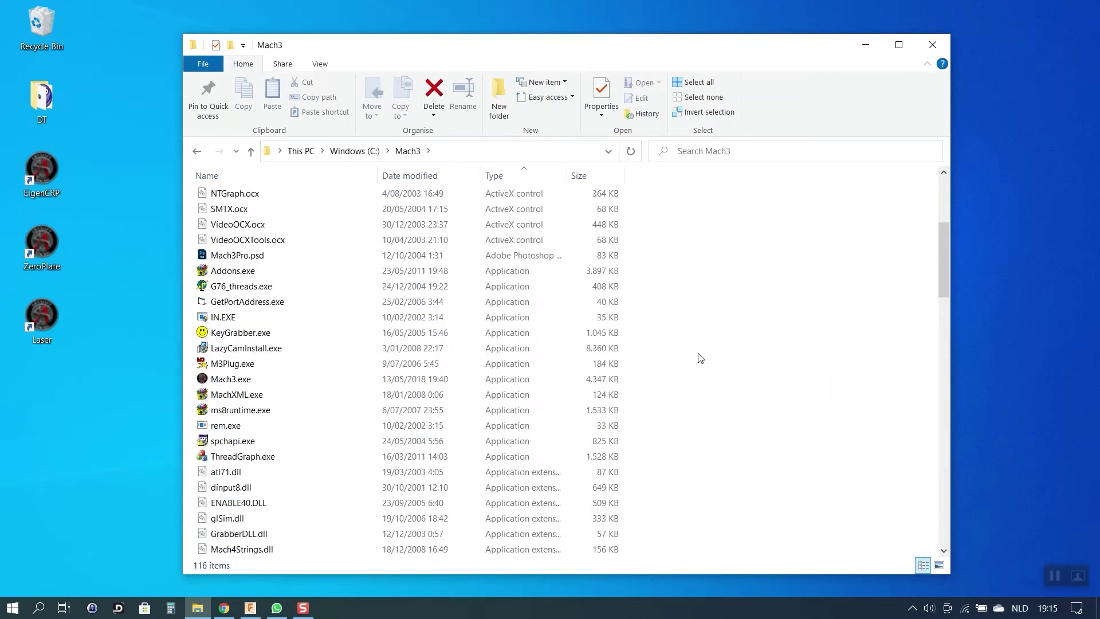
# Step: Run Mach3.exe and create a profile named 'Laser demo' cloned from EigenCRP
pyautogui.doubleClick(207, 380)
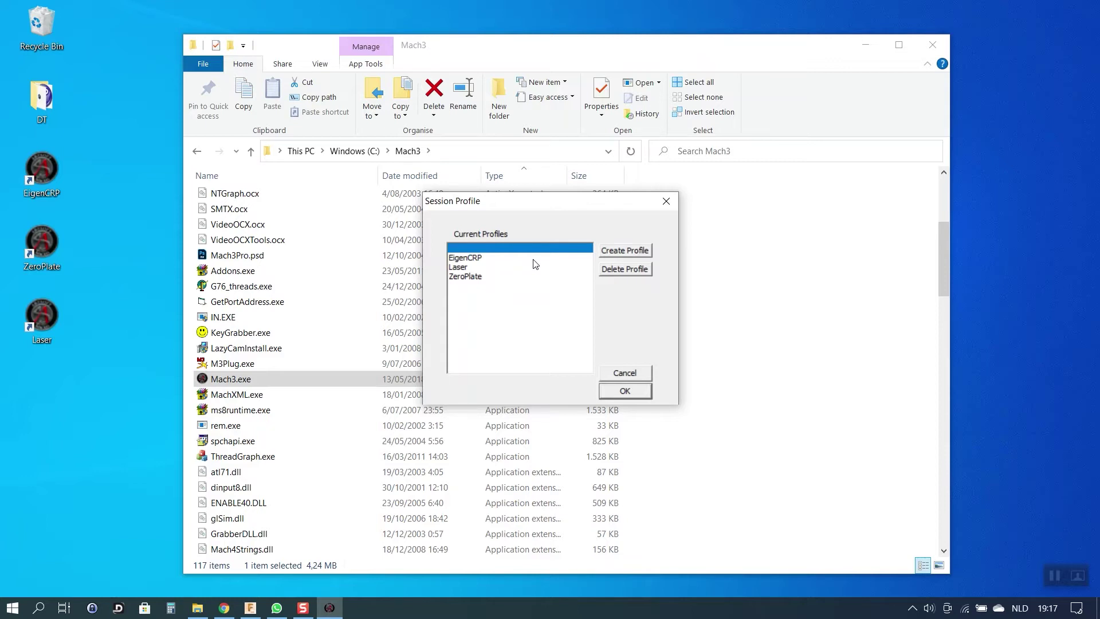
pyautogui.click(624, 250)
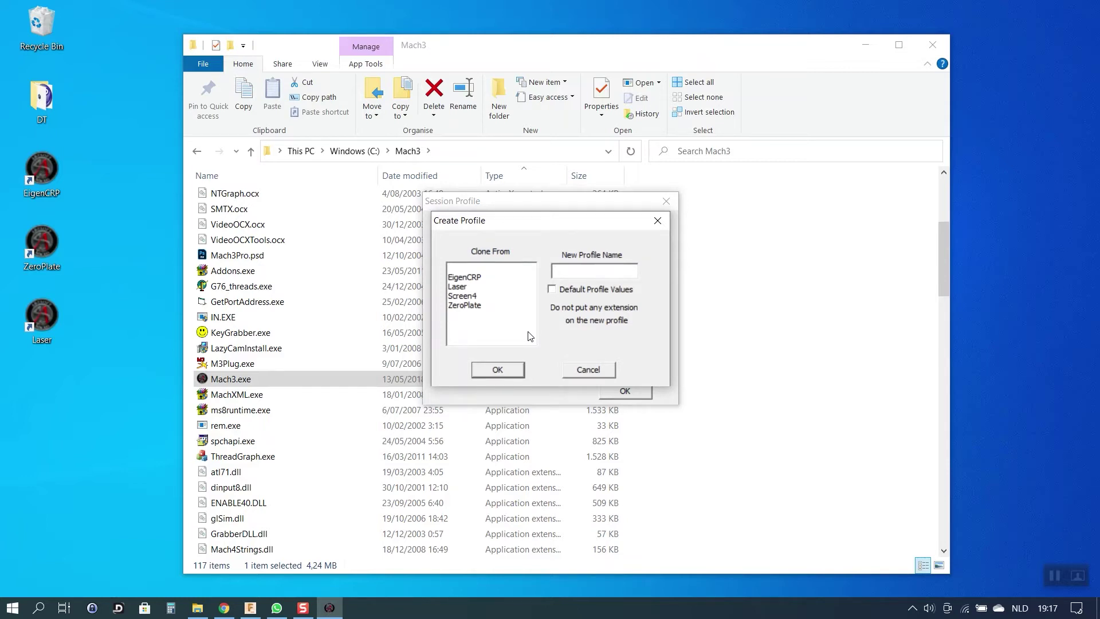
pyautogui.click(467, 278)
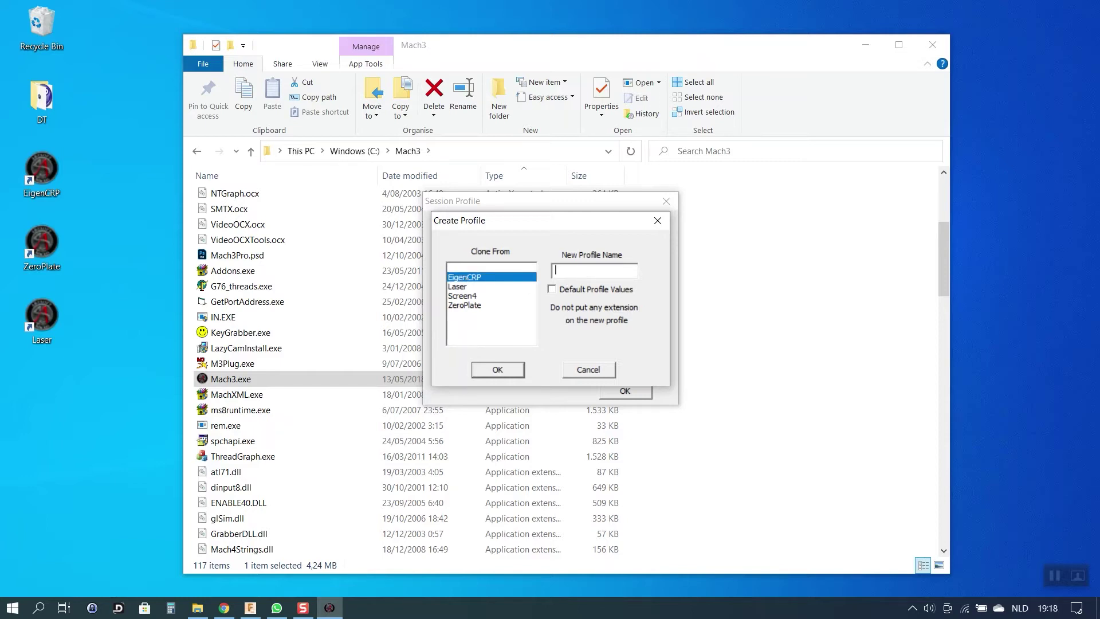
pyautogui.write('Laser demo')
pyautogui.click(498, 371)
pyautogui.click(624, 371)
pyautogui.moveTo(944, 258); pyautogui.dragTo(941, 530)
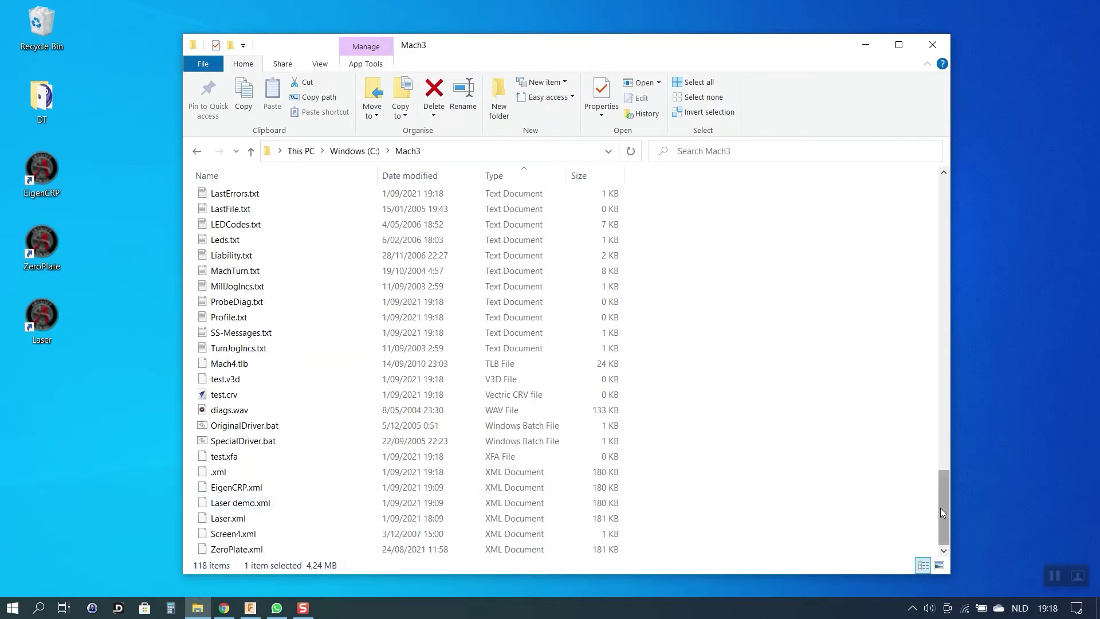
pyautogui.moveTo(940, 508); pyautogui.dragTo(857, 290)
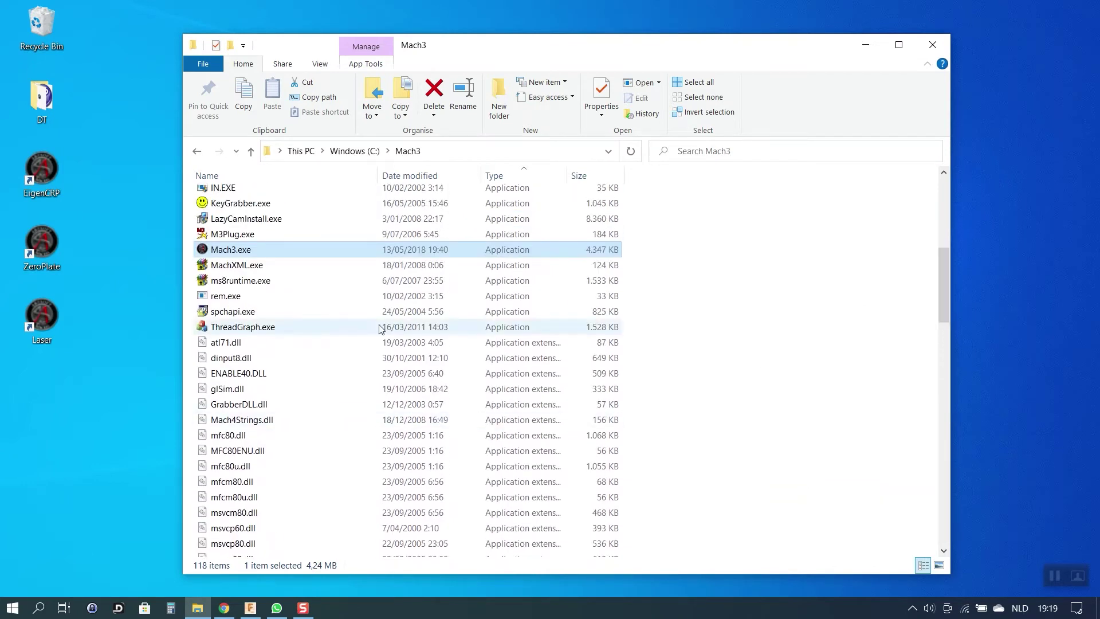
# Step: Create a shortcut to Mach3.exe and move it onto the desktop
pyautogui.rightClick(207, 248)
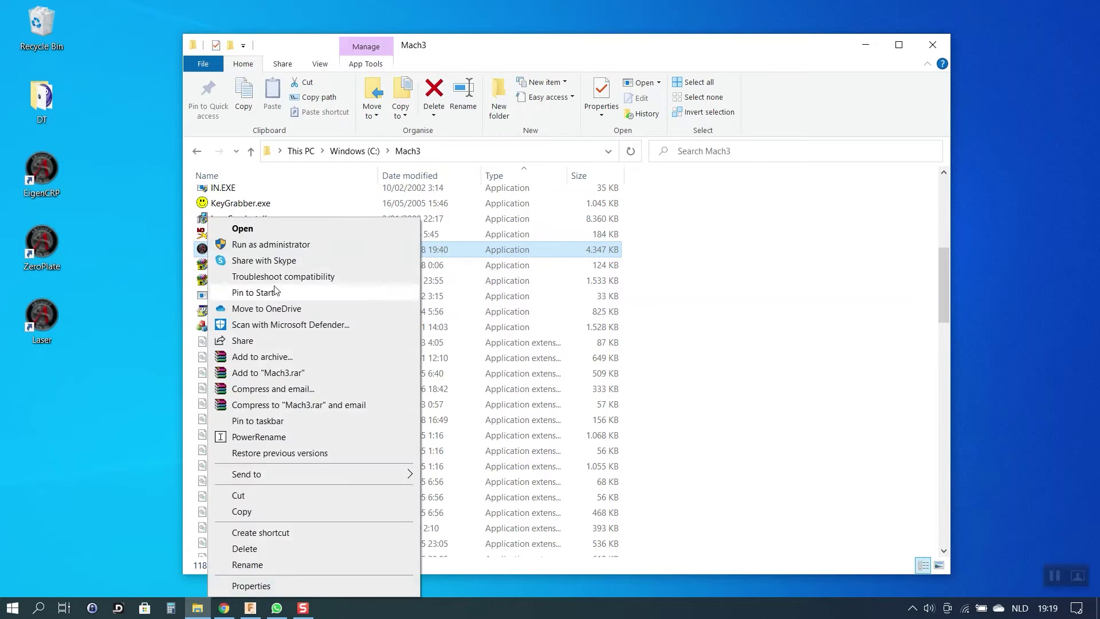
pyautogui.click(260, 532)
pyautogui.moveTo(206, 389); pyautogui.dragTo(60, 412)
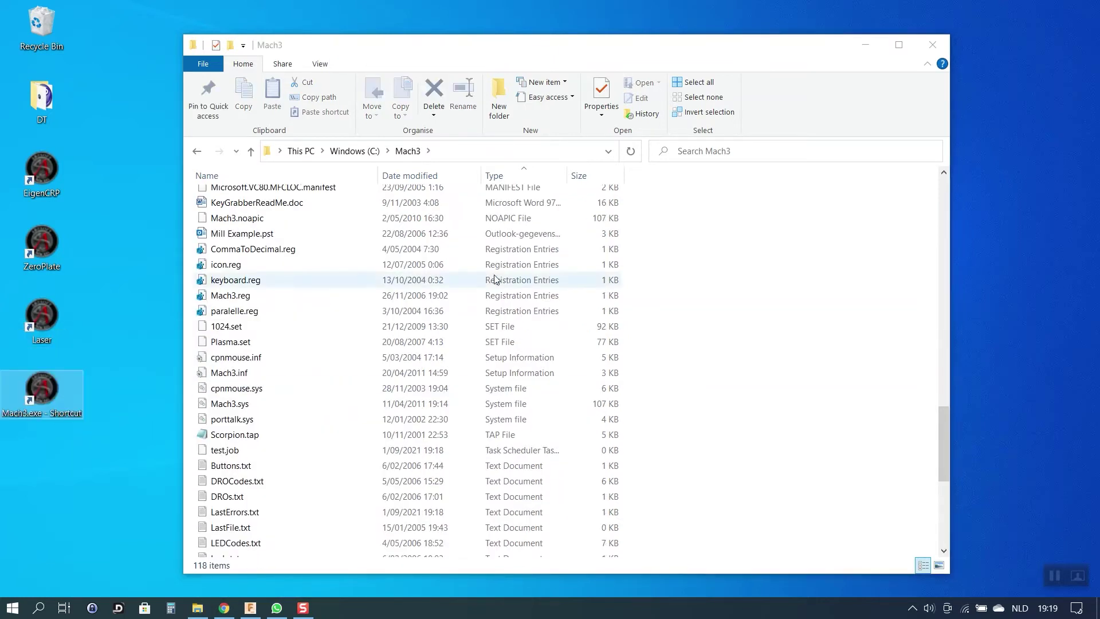
# Step: Append the /Laser demo profile argument to the shortcut's Target and apply
pyautogui.rightClick(46, 393)
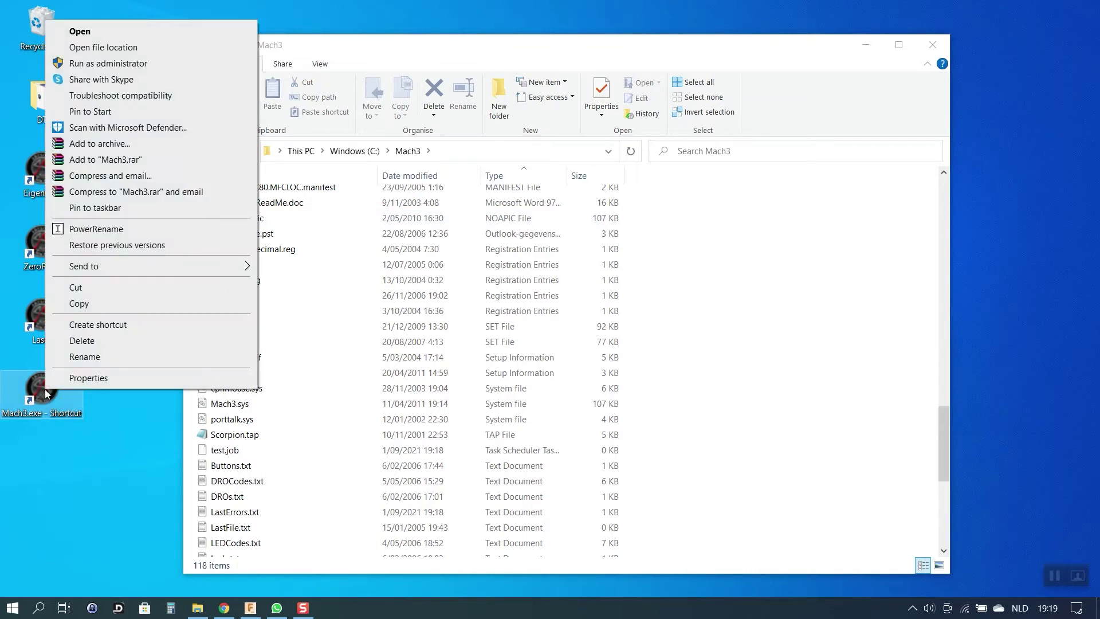
pyautogui.click(86, 380)
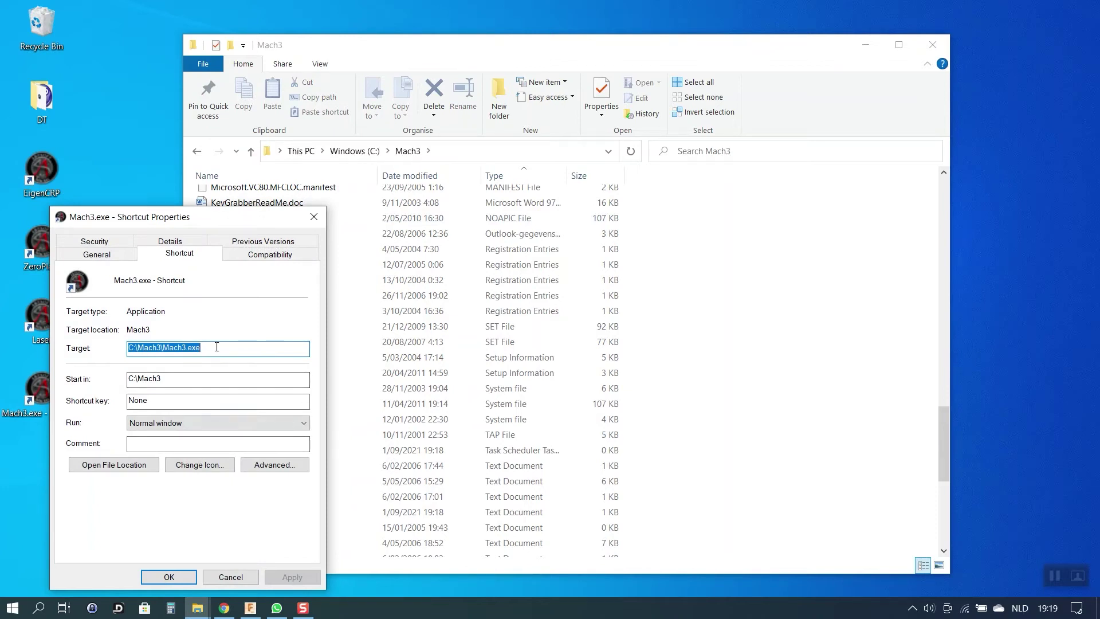
pyautogui.click(217, 347)
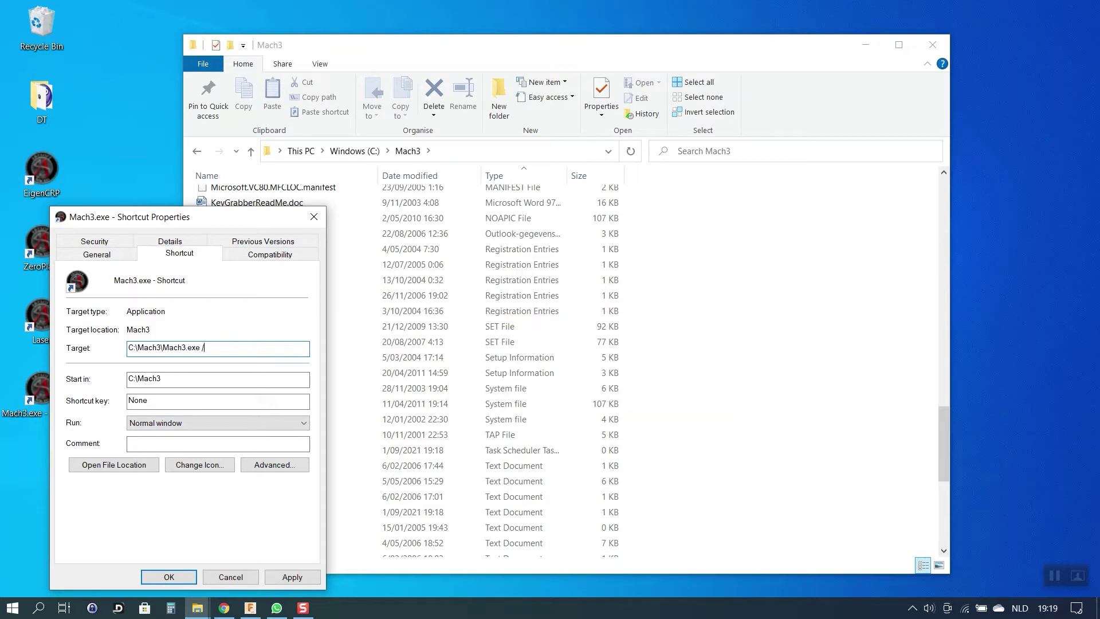
pyautogui.write('/Laser demo')
pyautogui.click(290, 576)
pyautogui.click(167, 577)
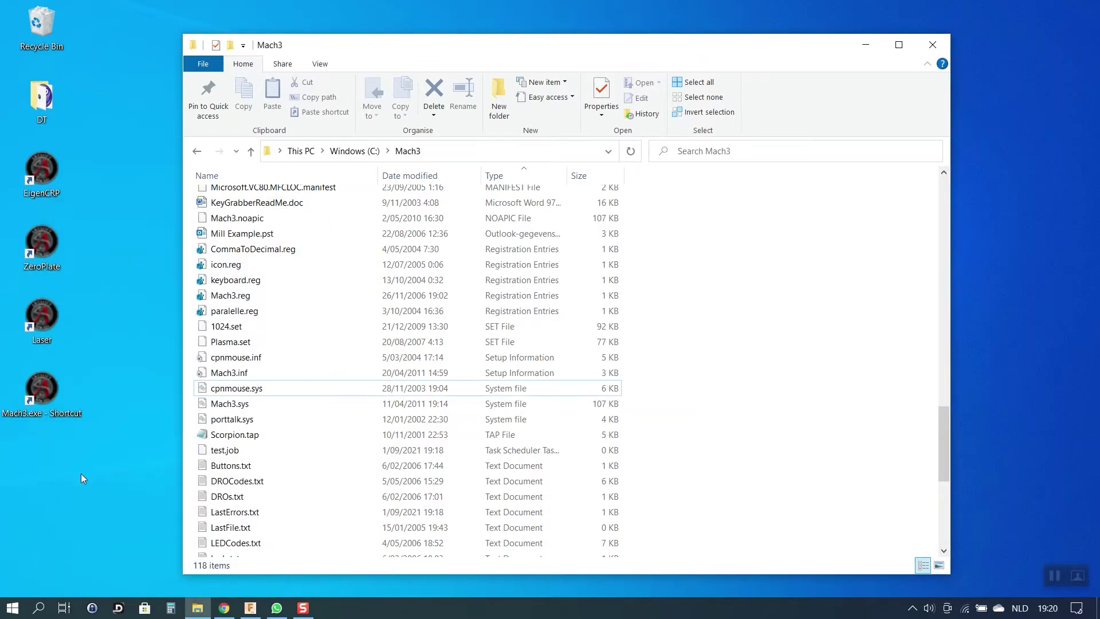
# Step: Rename the desktop shortcut to 'Laser Demo'
pyautogui.rightClick(46, 398)
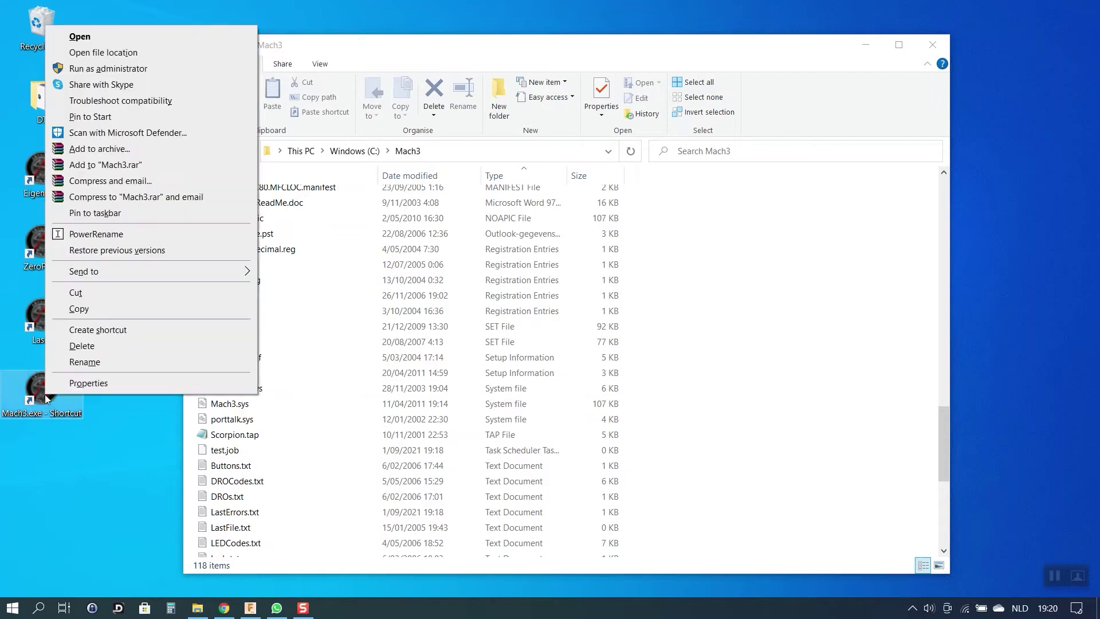
pyautogui.click(97, 364)
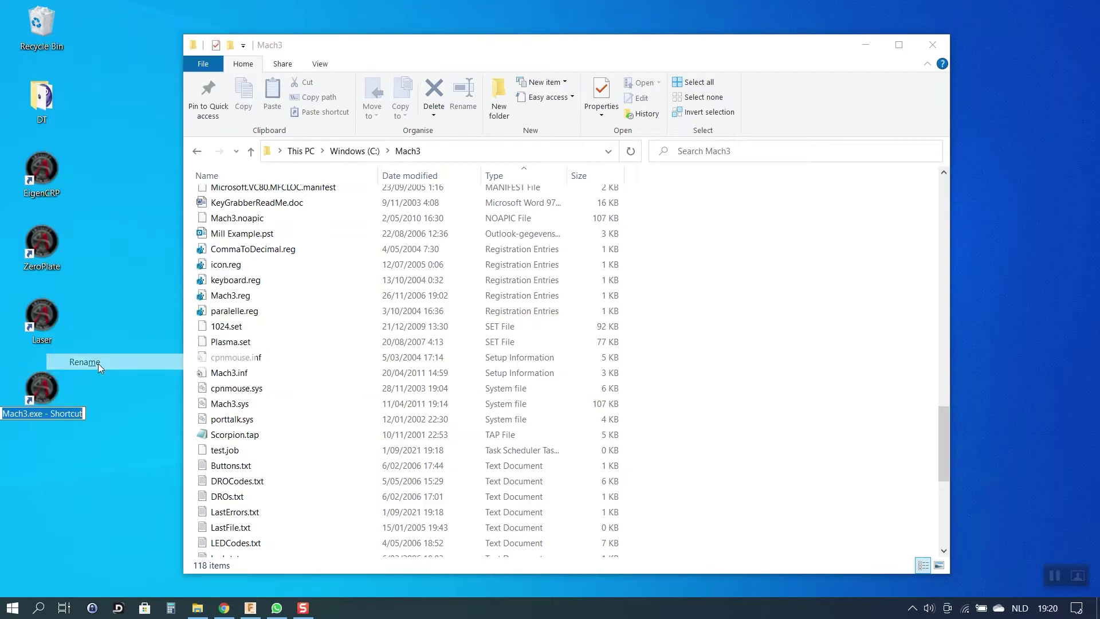
pyautogui.write('Laser Demo')
# Step: Confirm the Laser Demo name, then open Mach3's Config menu to save settings
pyautogui.press('Return')
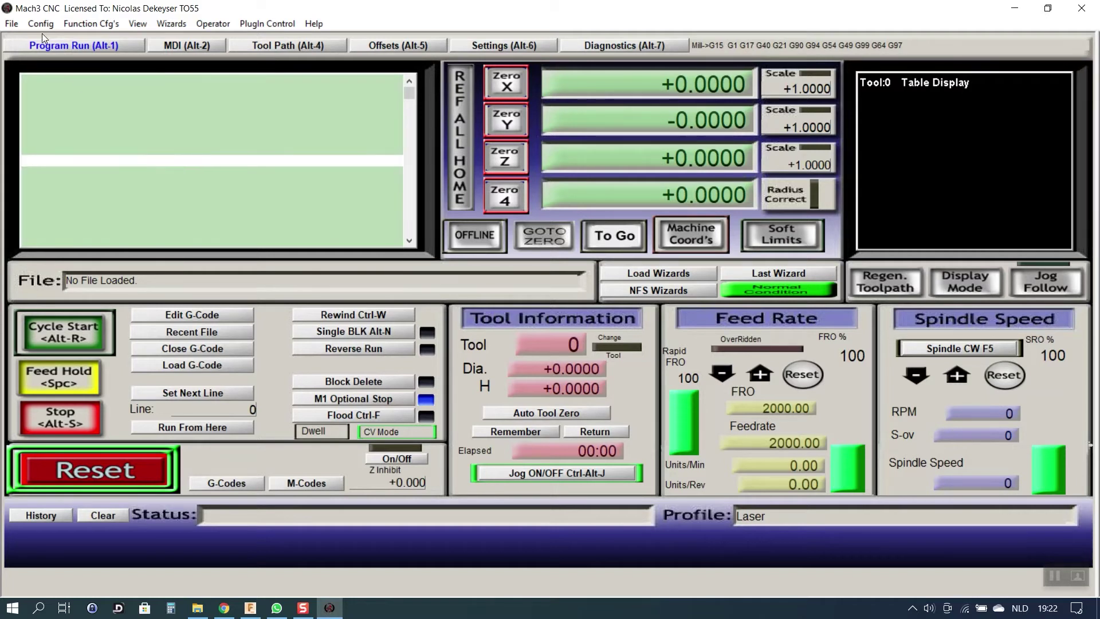
pyautogui.click(36, 24)
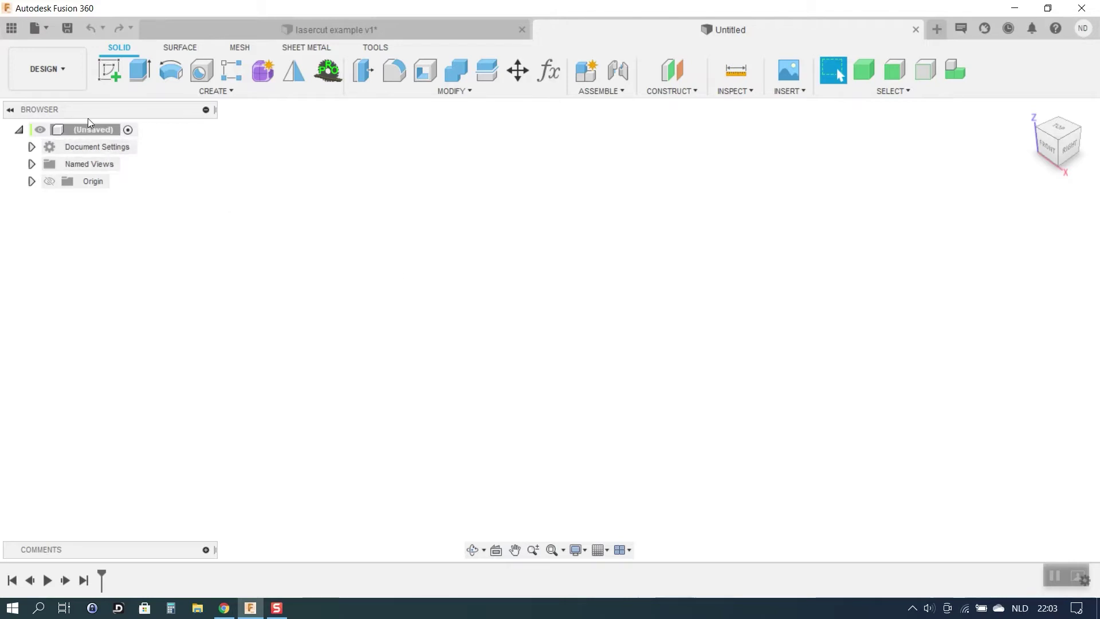
# Step: Start a sketch and draw a 350 × 80 mm rectangle from the origin
pyautogui.click(119, 68)
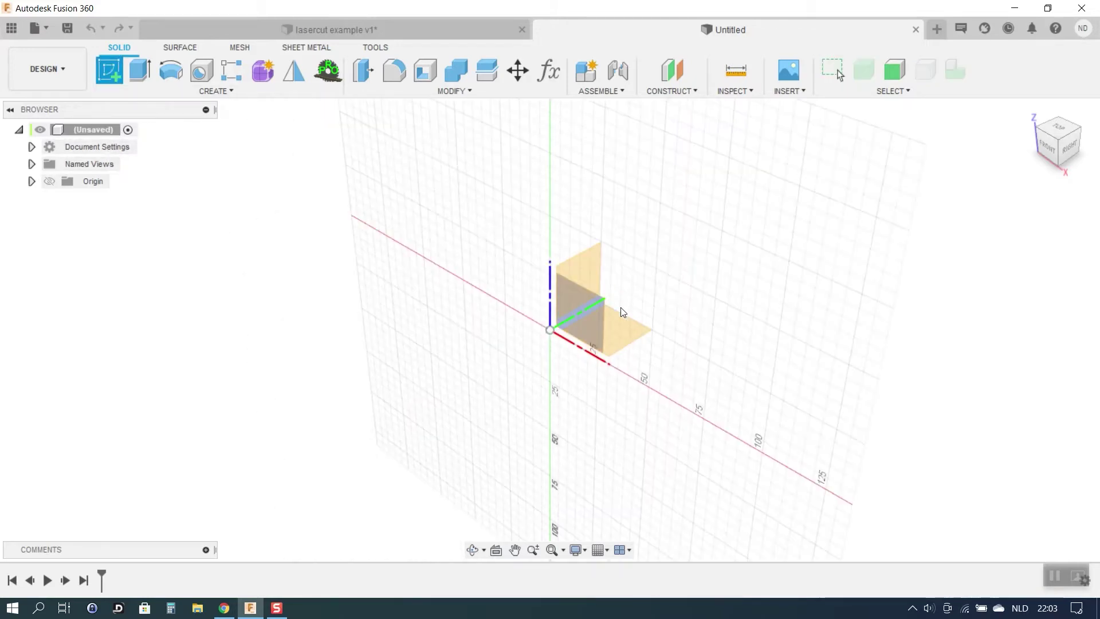
pyautogui.click(623, 331)
pyautogui.click(140, 70)
pyautogui.click(501, 384)
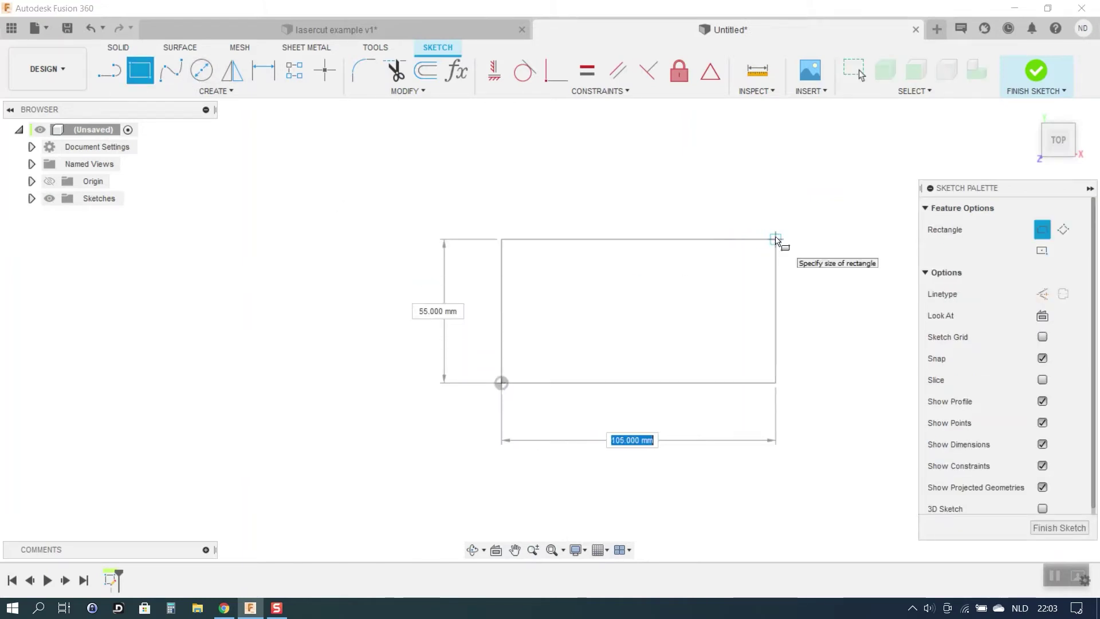
pyautogui.write('3')
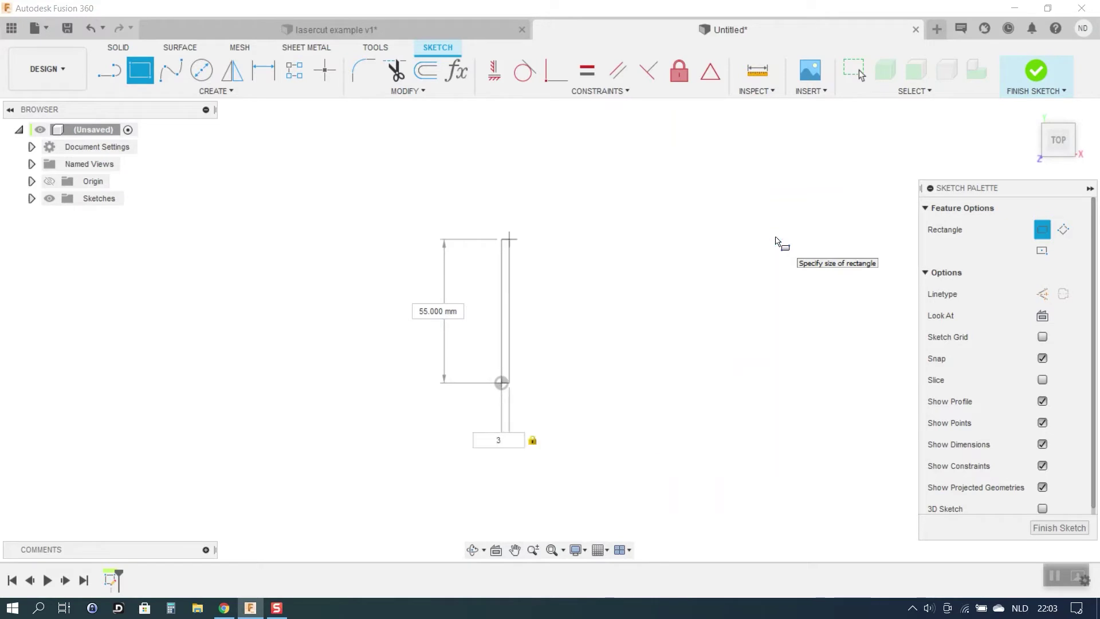
pyautogui.write('50')
pyautogui.press('Tab')
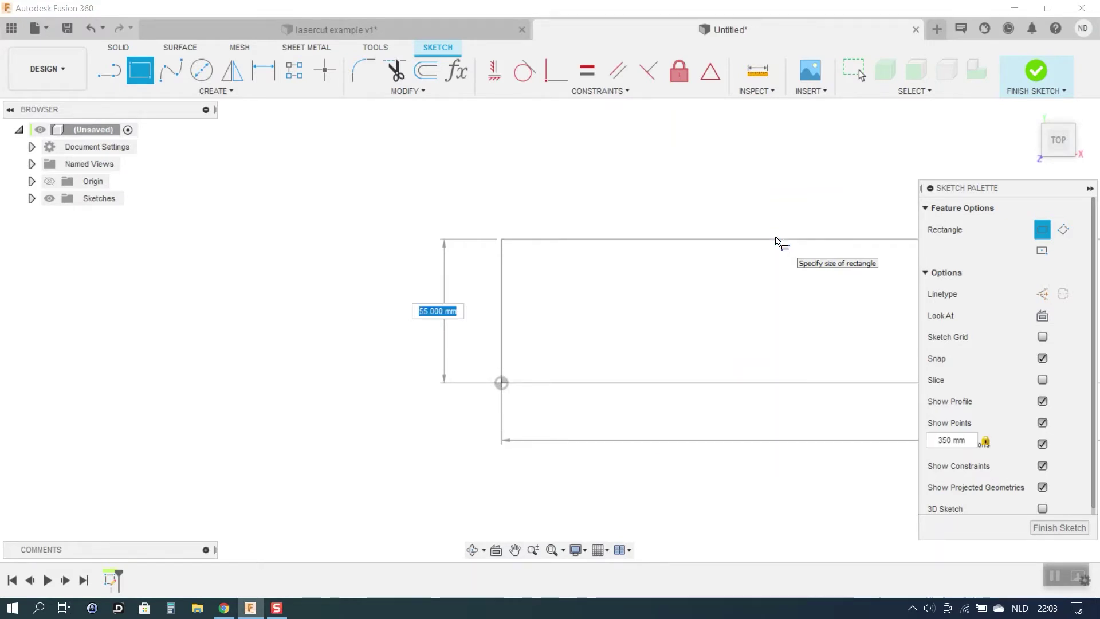
pyautogui.write('80')
pyautogui.press('Return')
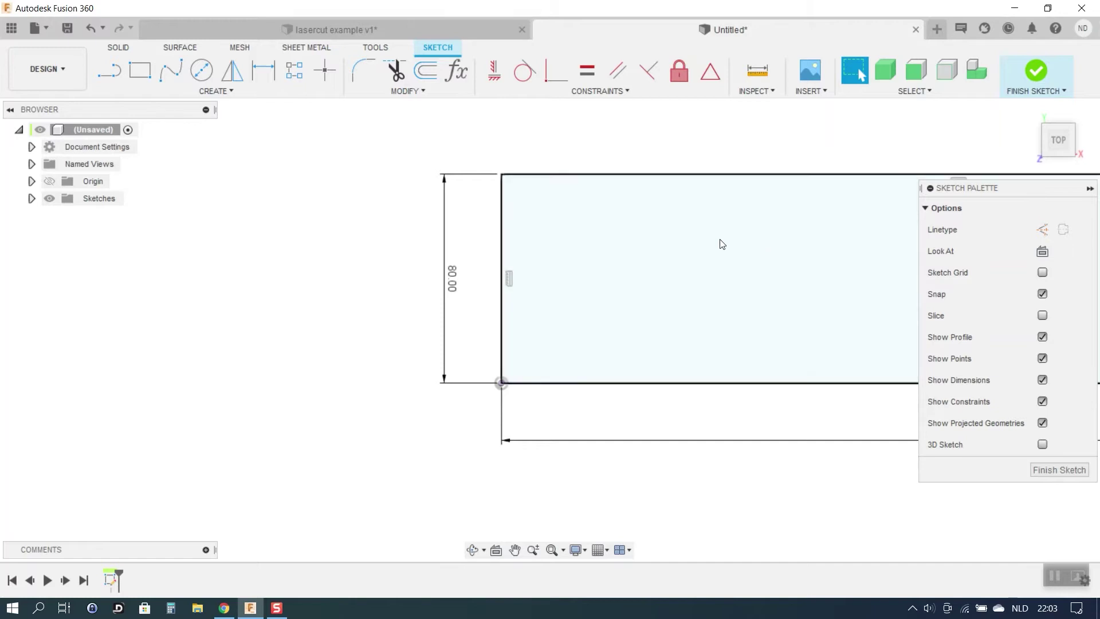
# Step: Add the text LASER in 50 mm Engravers MT and move it inside the rectangle
pyautogui.write('s')
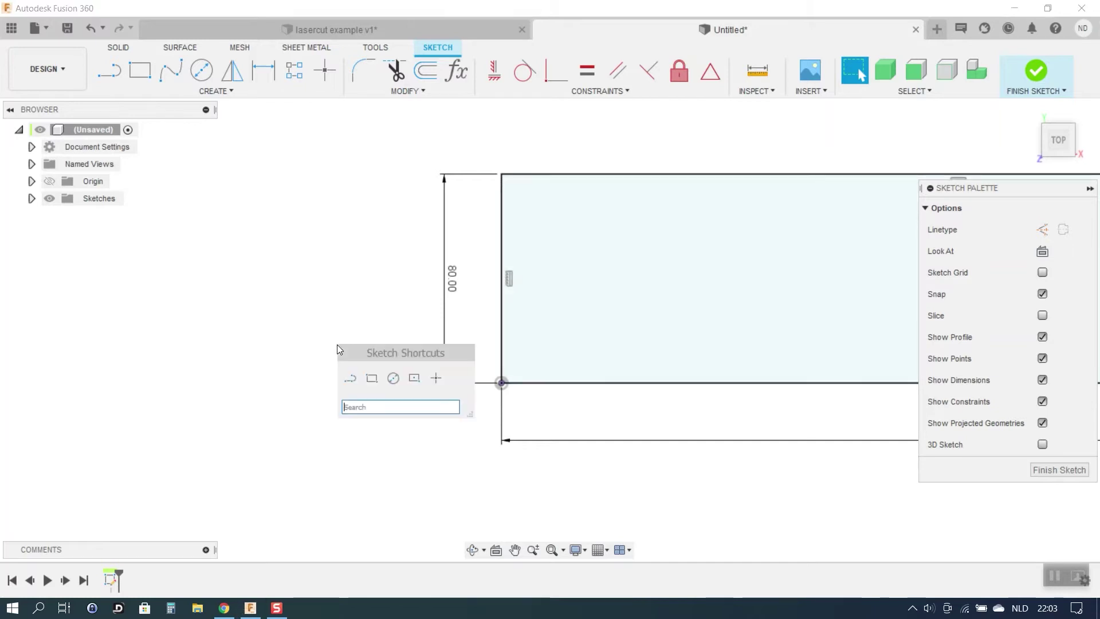
pyautogui.write('te')
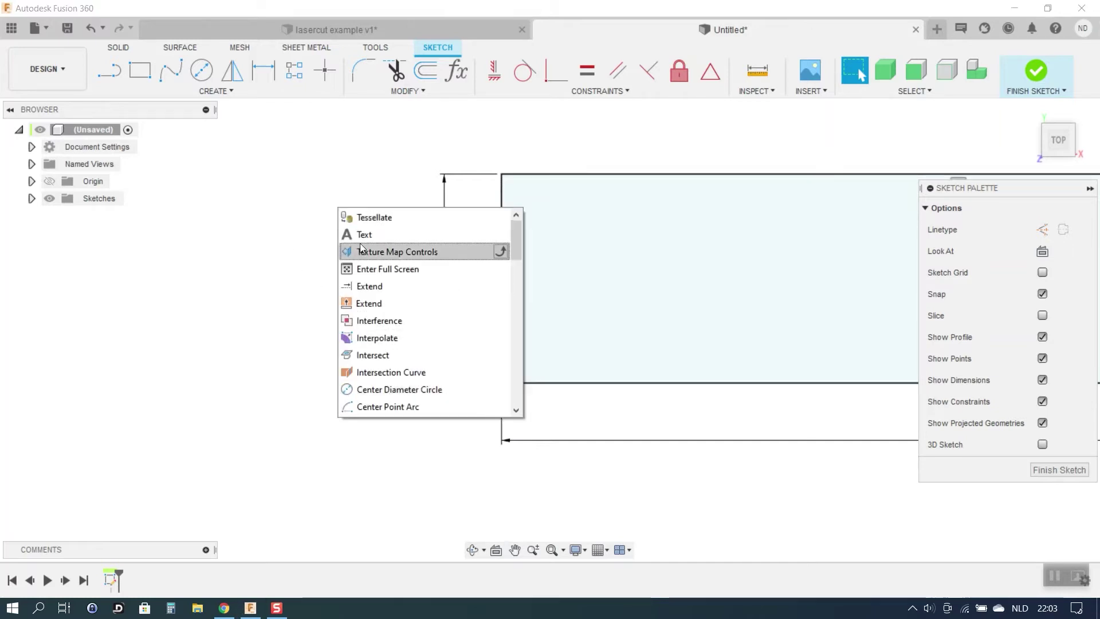
pyautogui.click(361, 243)
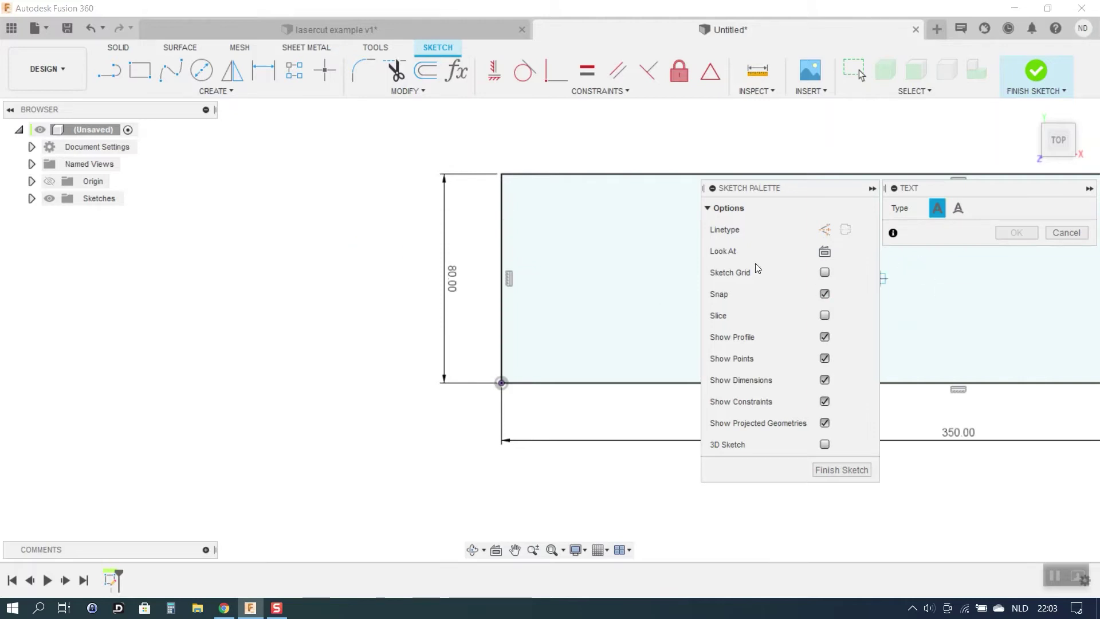
pyautogui.click(241, 213)
pyautogui.click(603, 385)
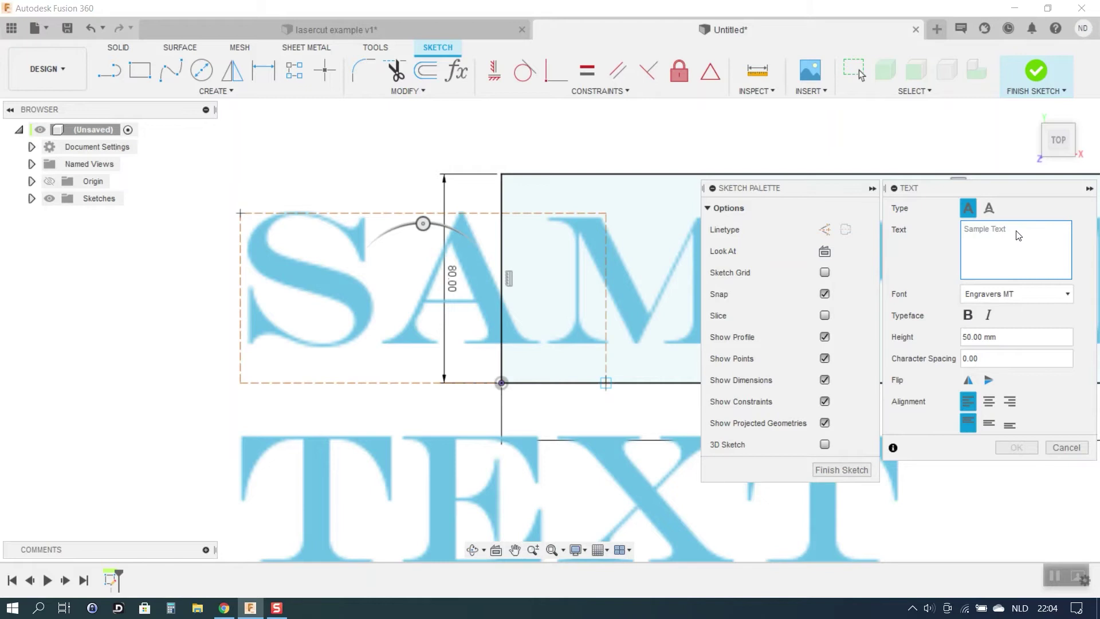
pyautogui.write('LA')
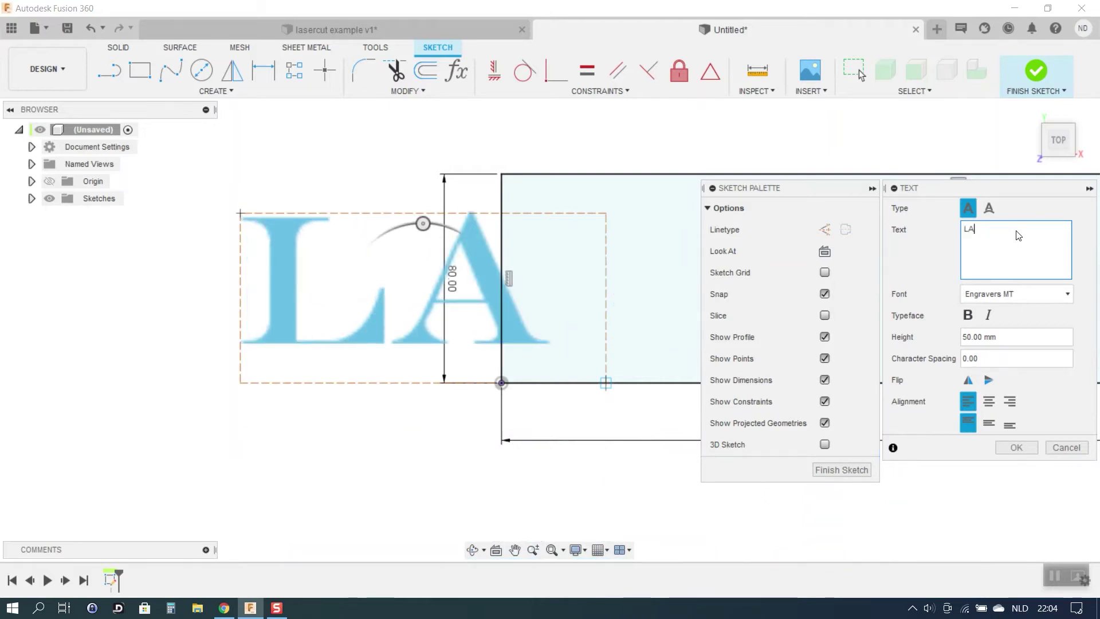
pyautogui.write('SER')
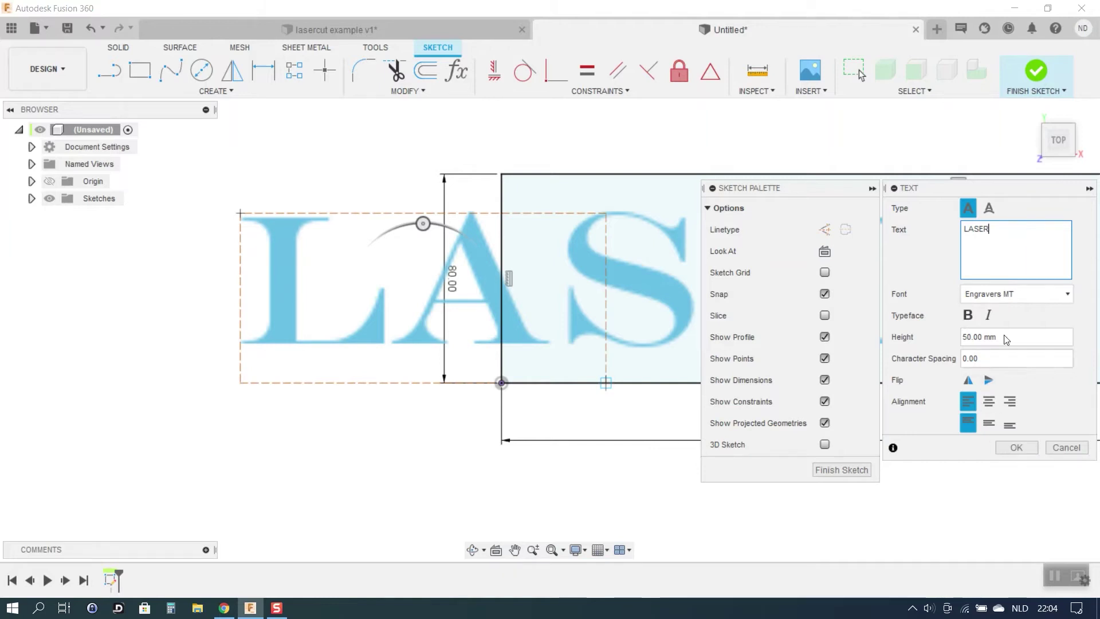
pyautogui.click(1024, 448)
pyautogui.scroll(-5, 263, 345)
pyautogui.moveTo(263, 345)
pyautogui.mouseDown()
pyautogui.moveTo(448, 339)
pyautogui.moveTo(439, 341)
pyautogui.mouseUp()
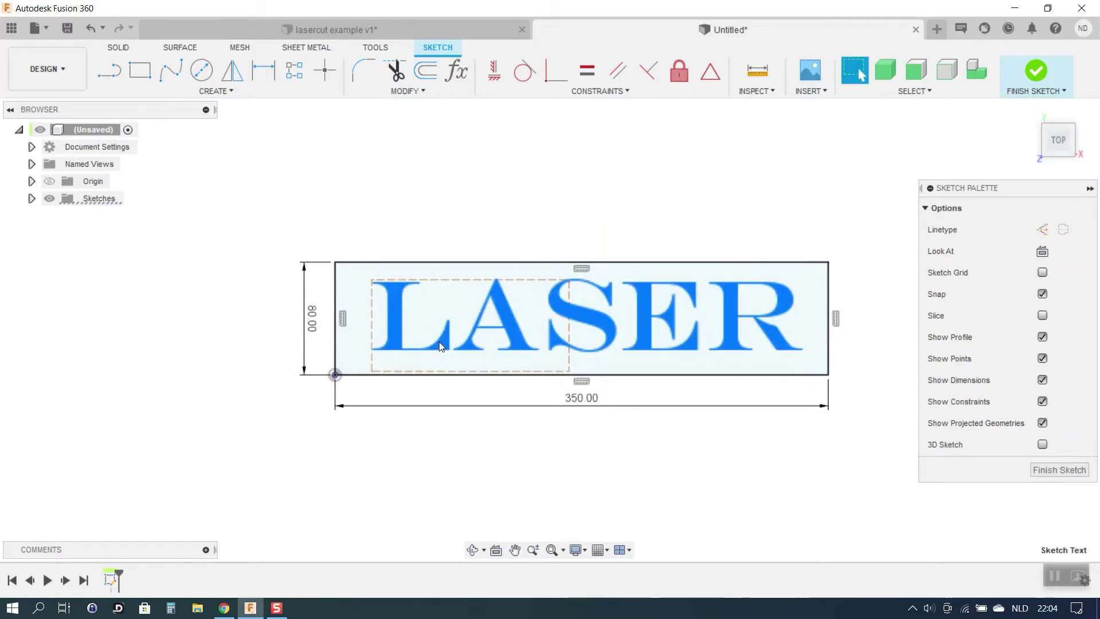
# Step: Finish the sketch and extrude the rectangle profile 18 mm downward as a new body
pyautogui.click(1037, 71)
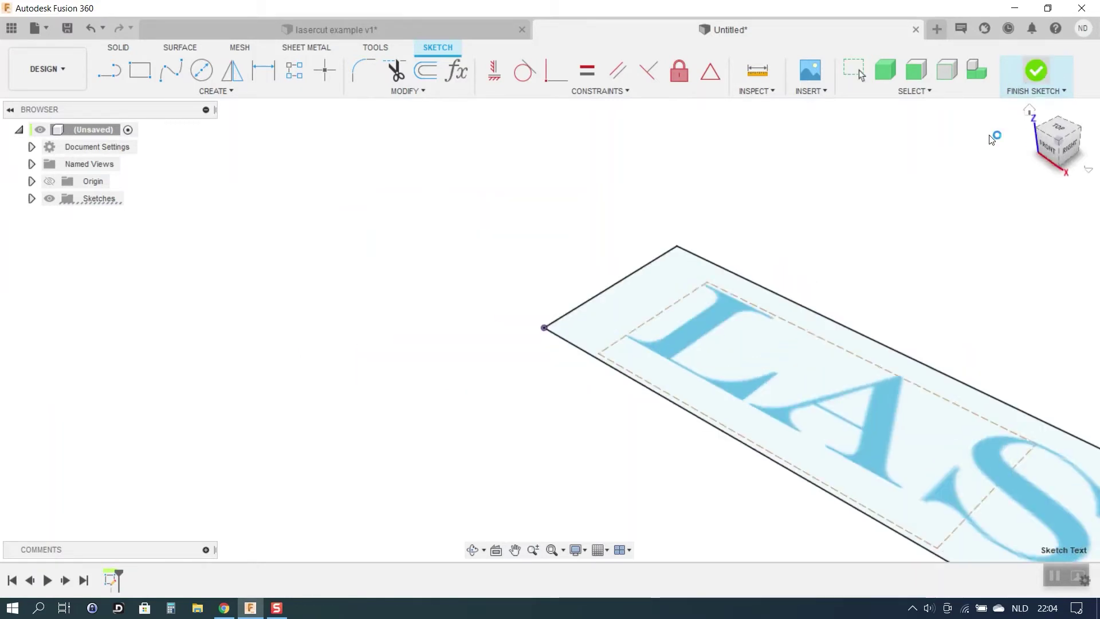
pyautogui.press('e')
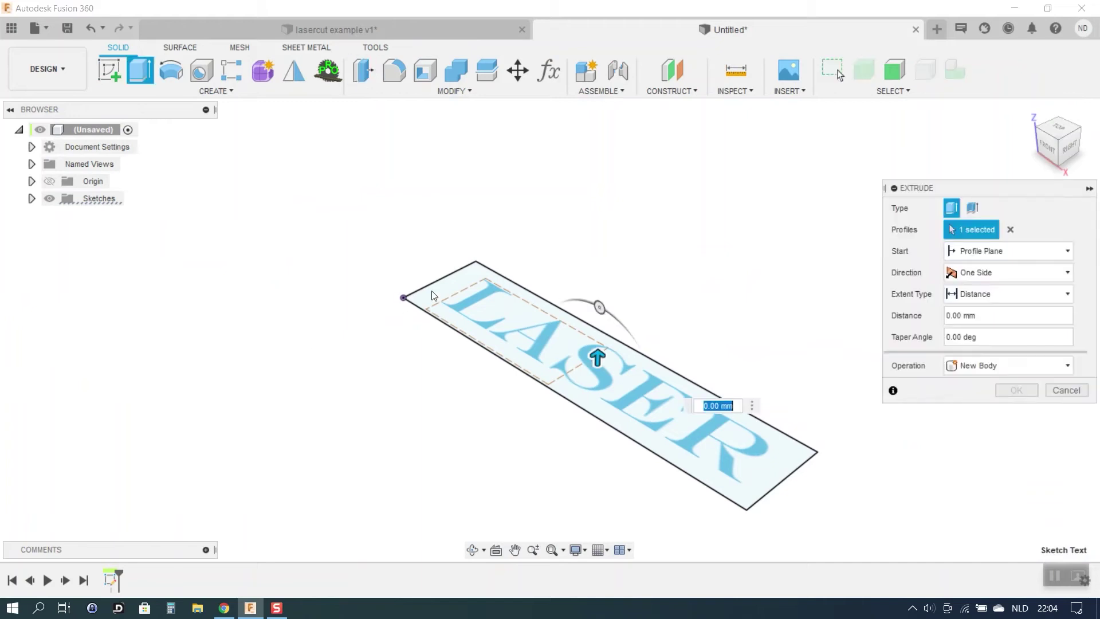
pyautogui.click(603, 364)
pyautogui.moveTo(591, 370); pyautogui.dragTo(592, 391)
pyautogui.click(993, 316)
pyautogui.press('BackSpace')
pyautogui.press('BackSpace')
pyautogui.press('BackSpace')
pyautogui.press('BackSpace')
pyautogui.press('BackSpace')
pyautogui.press('BackSpace')
pyautogui.press('BackSpace')
pyautogui.write('18')
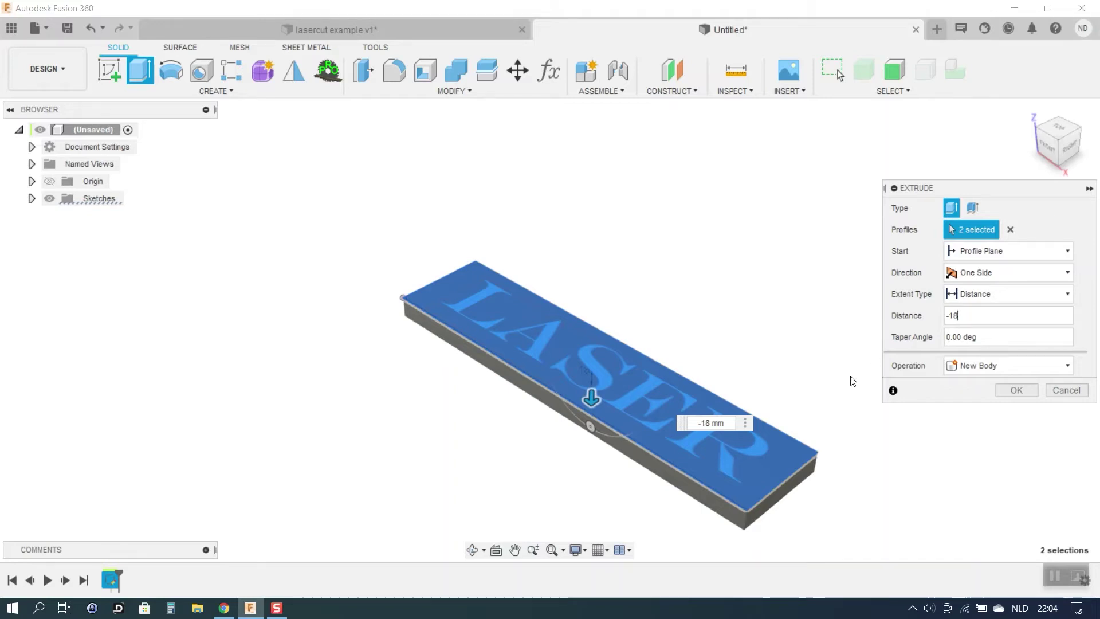
pyautogui.scroll(2, 561, 447)
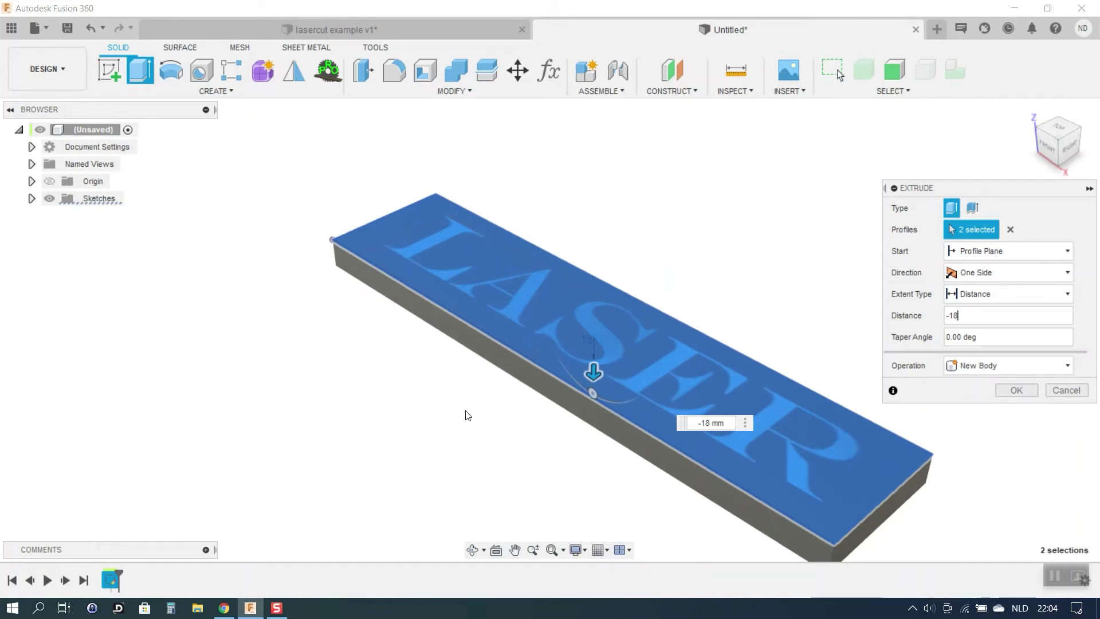
pyautogui.press('Return')
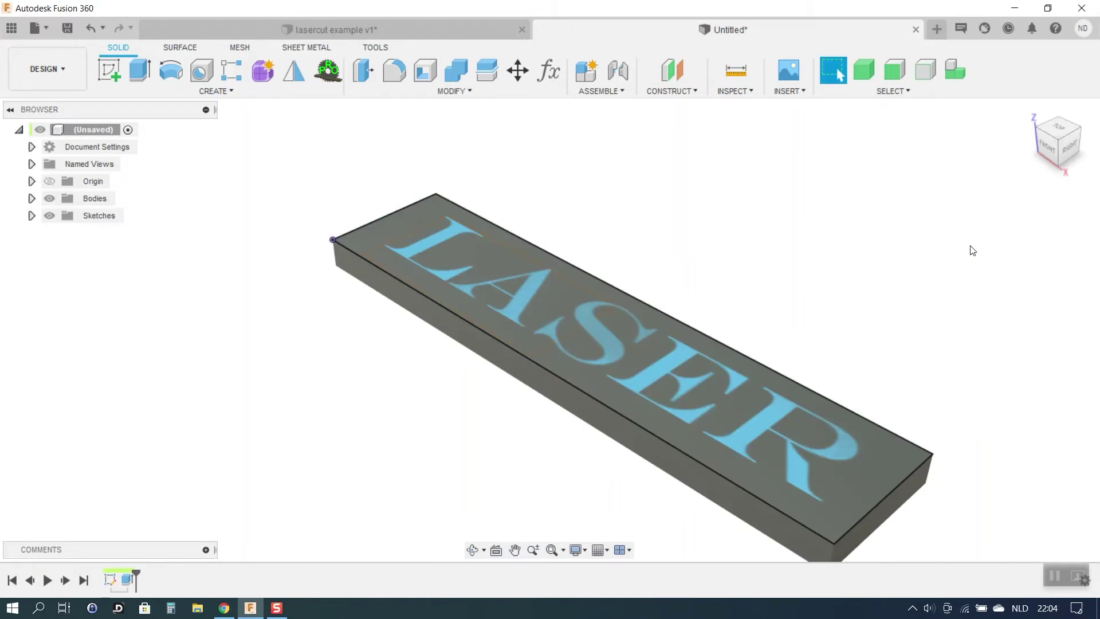
# Step: Cut the LASER letter profiles 5 mm deep into the plate
pyautogui.press('q')
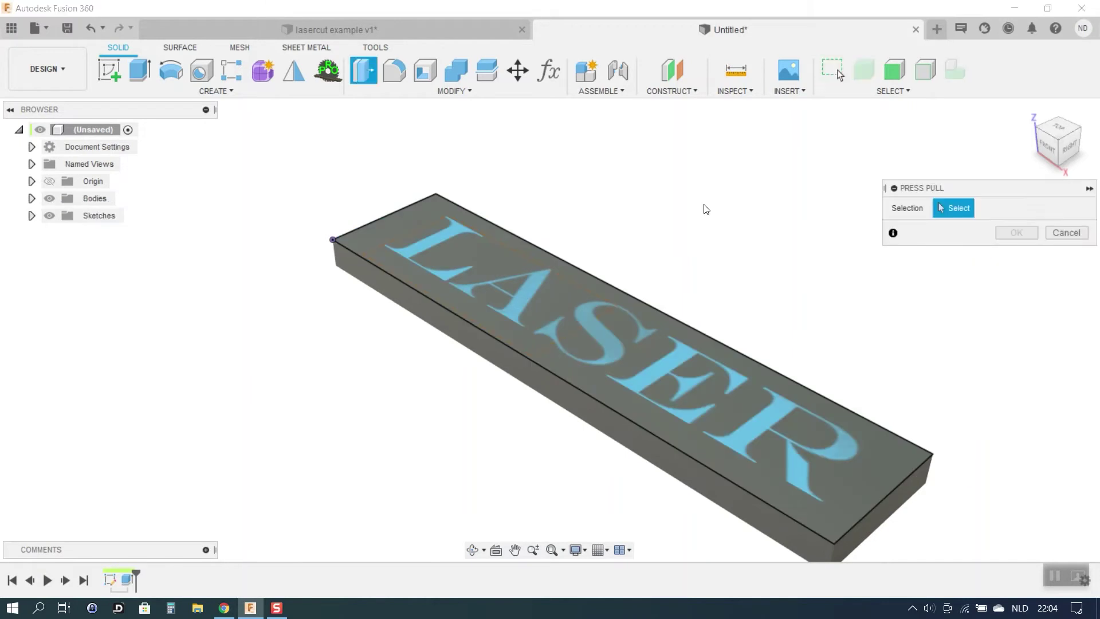
pyautogui.click(432, 238)
pyautogui.moveTo(602, 323); pyautogui.dragTo(601, 355)
pyautogui.click(990, 322)
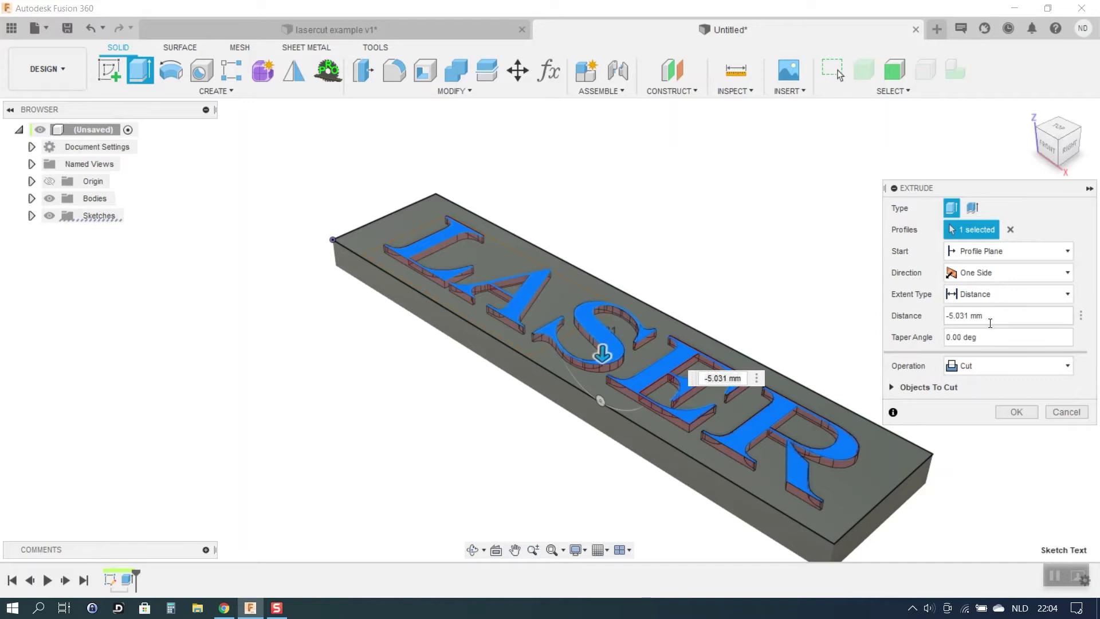
pyautogui.press('BackSpace')
pyautogui.press('BackSpace')
pyautogui.press('BackSpace')
pyautogui.press('BackSpace')
pyautogui.press('BackSpace')
pyautogui.press('BackSpace')
pyautogui.press('BackSpace')
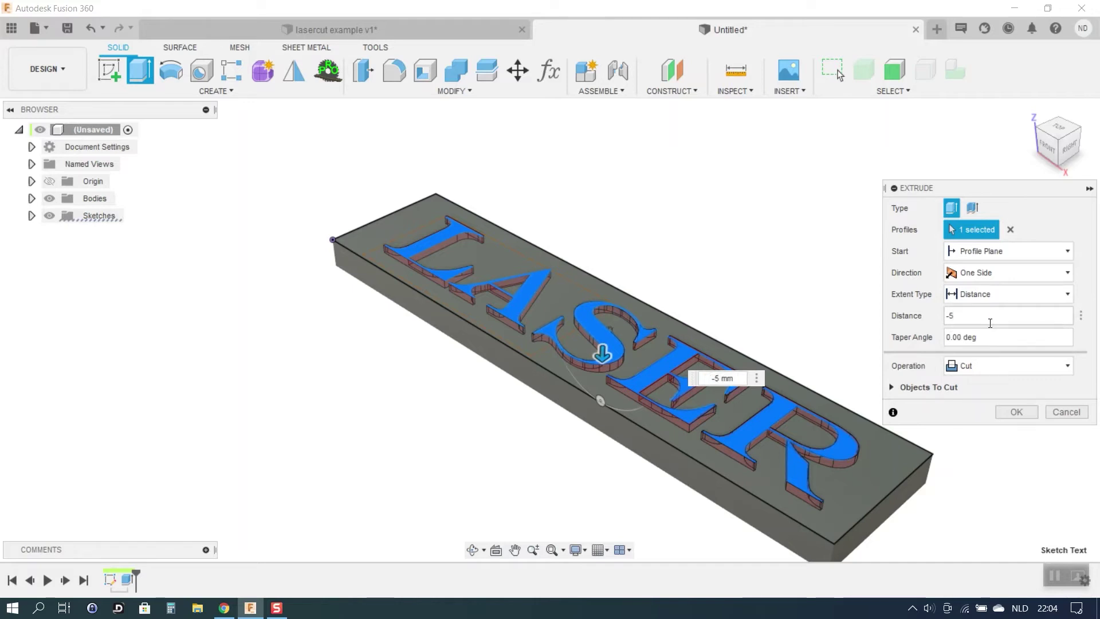
pyautogui.press('Return')
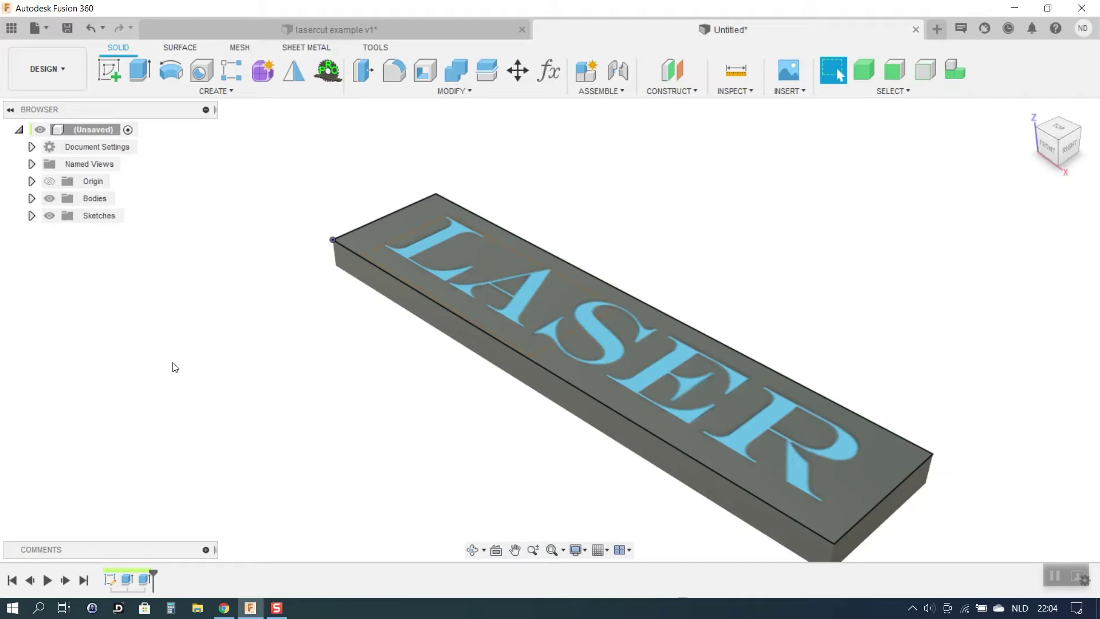
# Step: Hide the sketches and switch to the Manufacture workspace
pyautogui.click(49, 215)
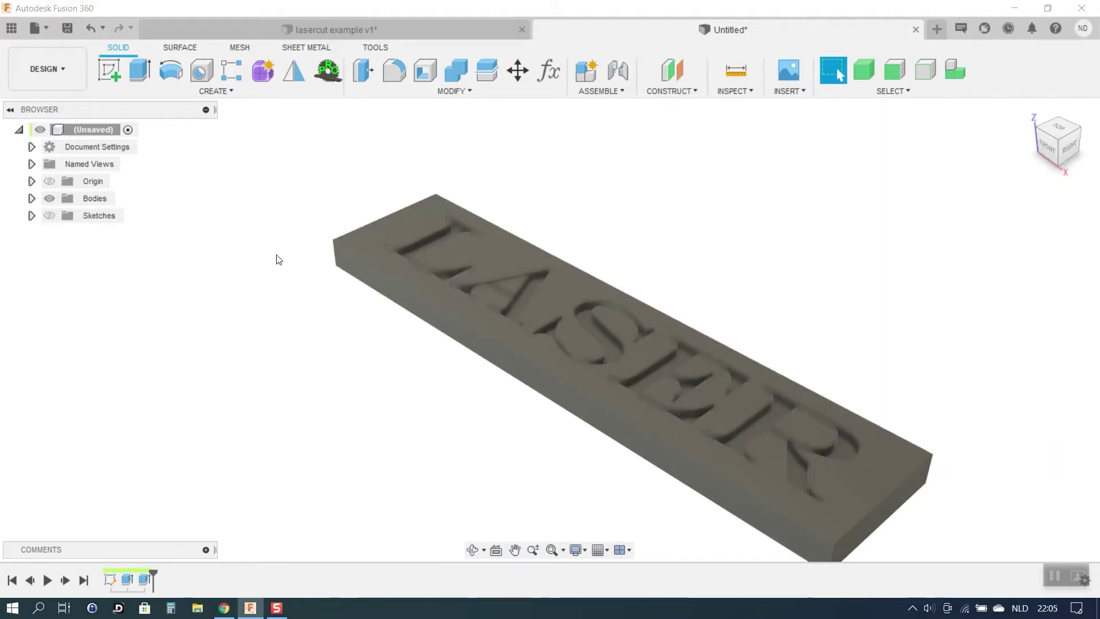
pyautogui.scroll(-1, 277, 259)
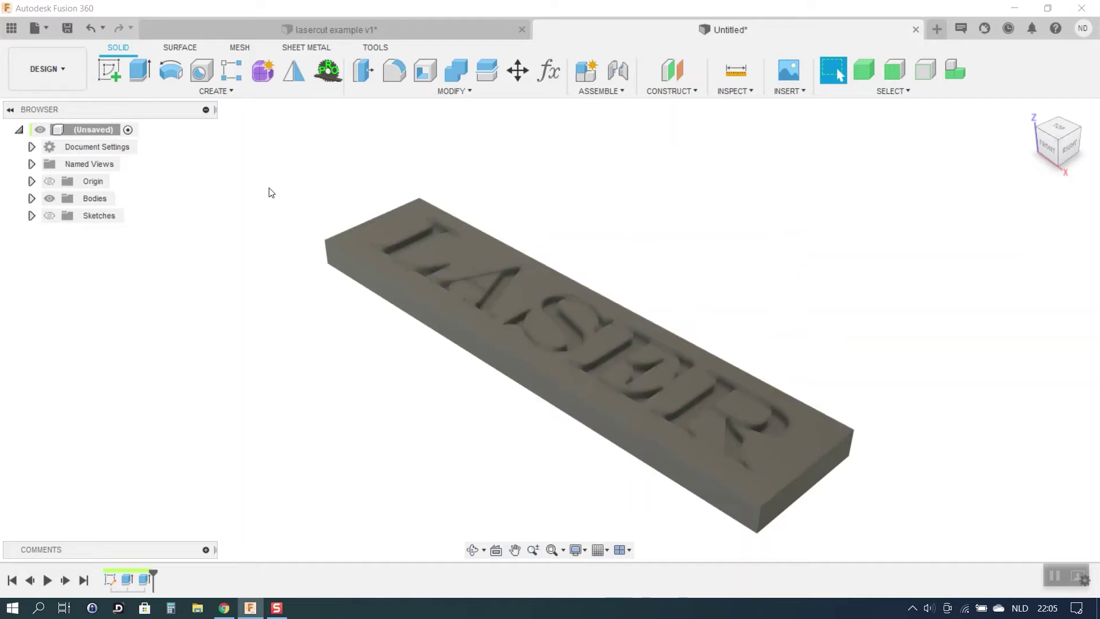
pyautogui.click(50, 65)
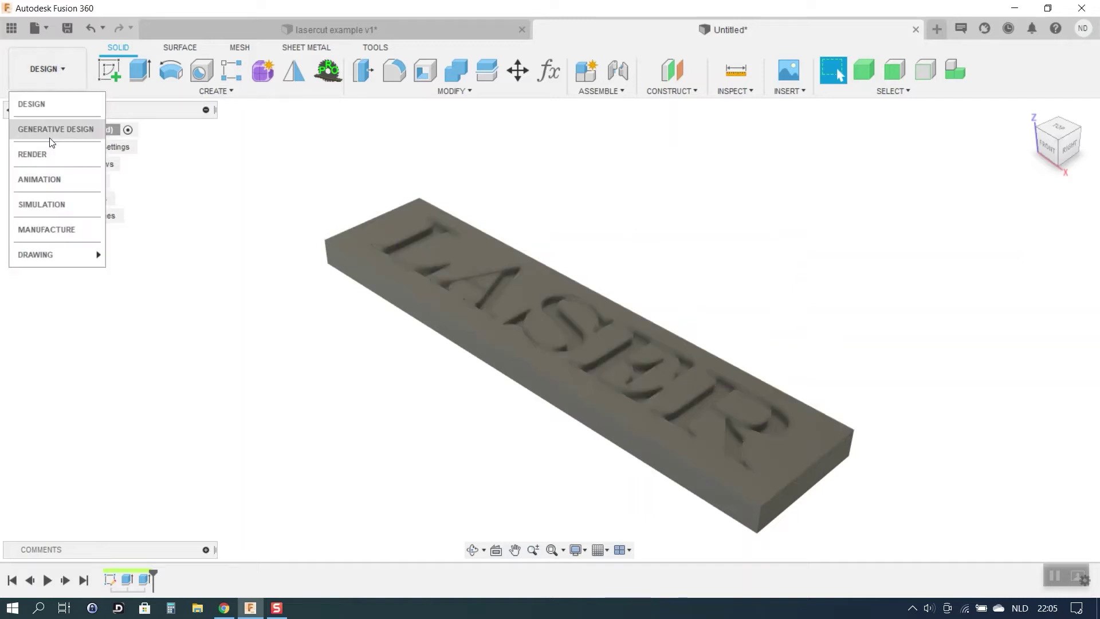
pyautogui.click(39, 231)
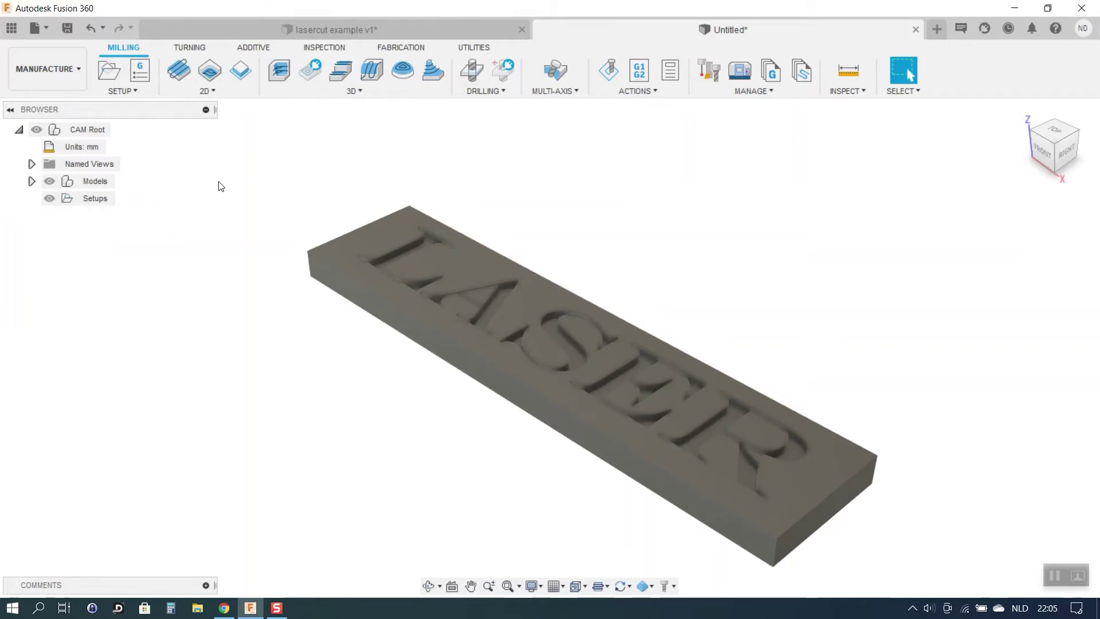
pyautogui.click(128, 92)
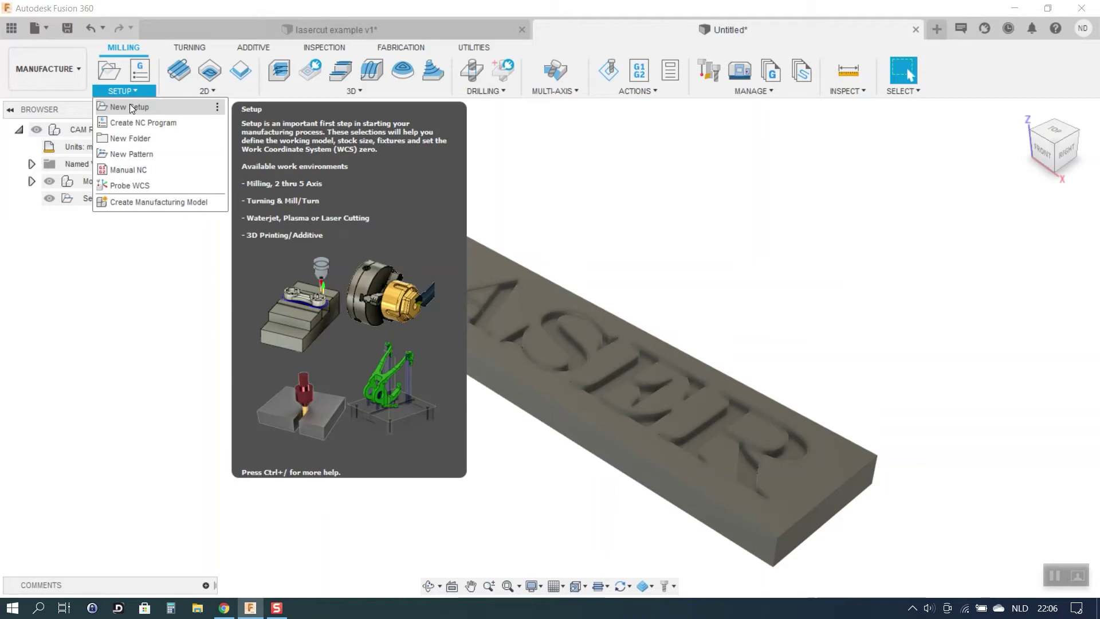
# Step: Start a new setup with the stock mode set to From solid, using the plate body
pyautogui.click(129, 107)
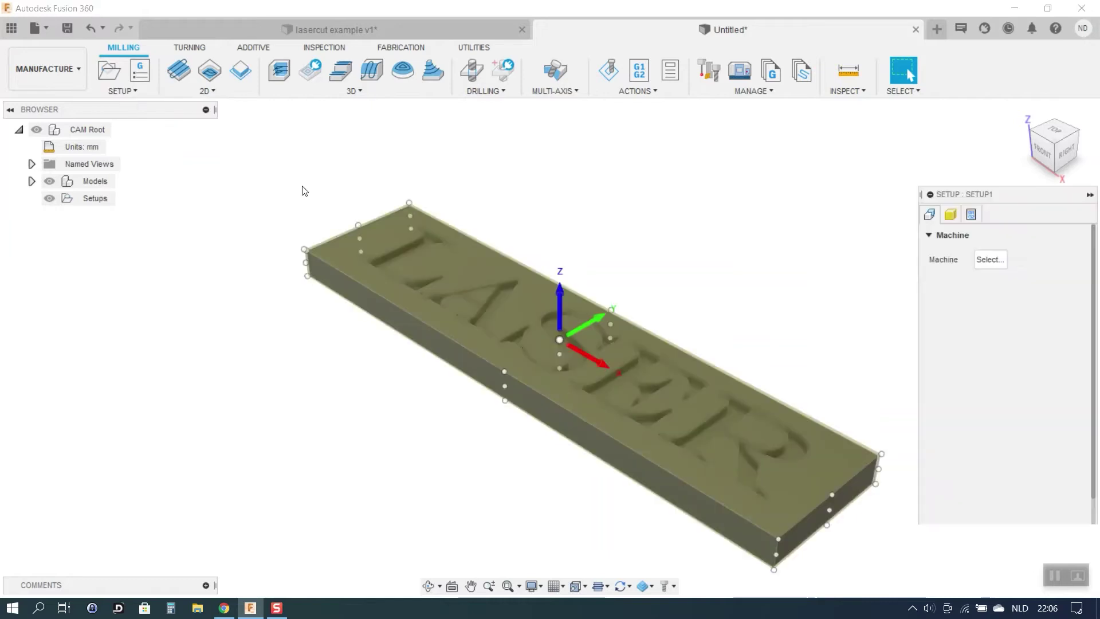
pyautogui.click(951, 216)
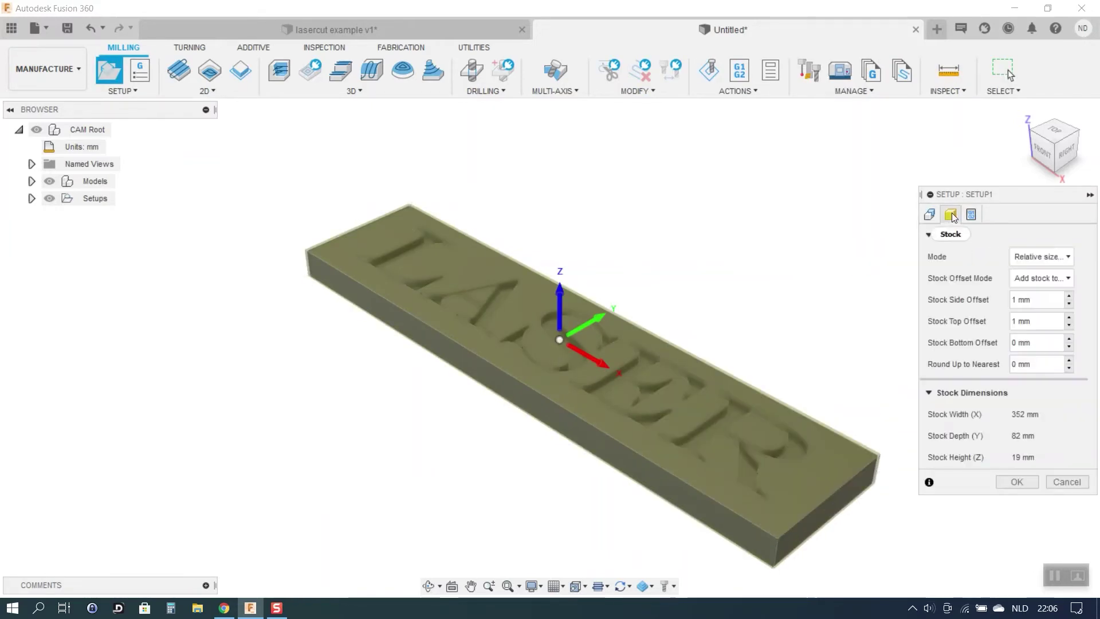
pyautogui.click(1057, 259)
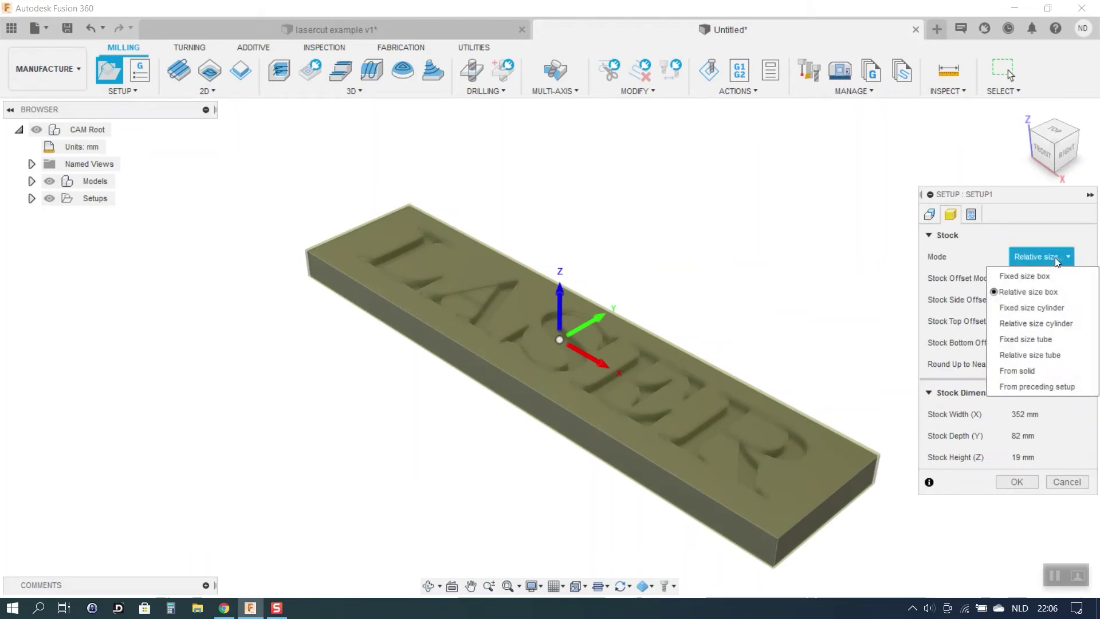
pyautogui.click(1035, 369)
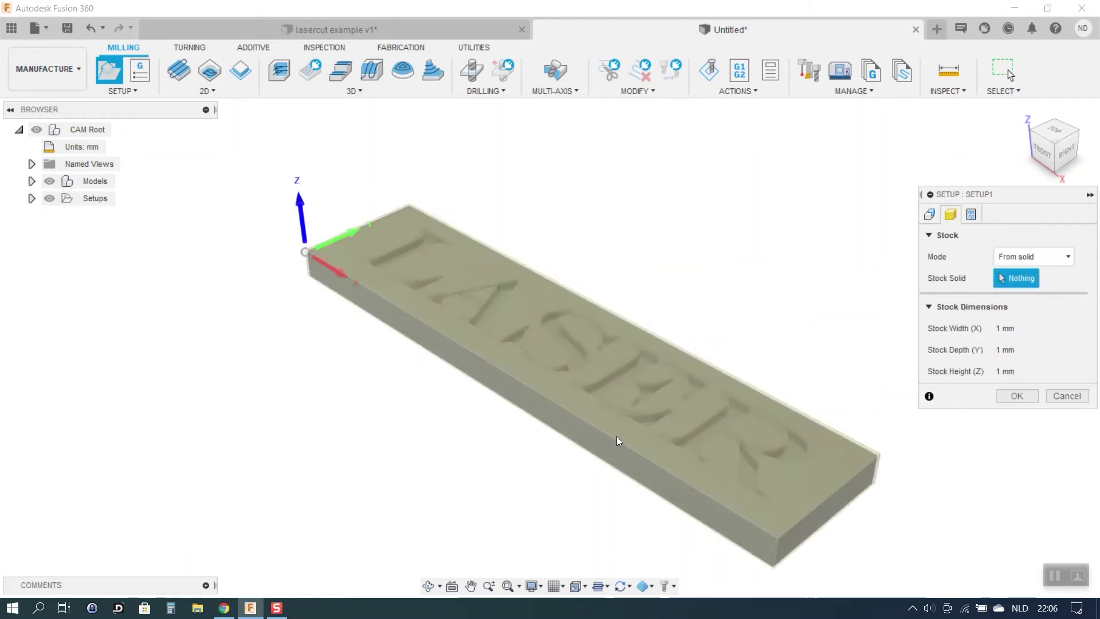
pyautogui.click(616, 436)
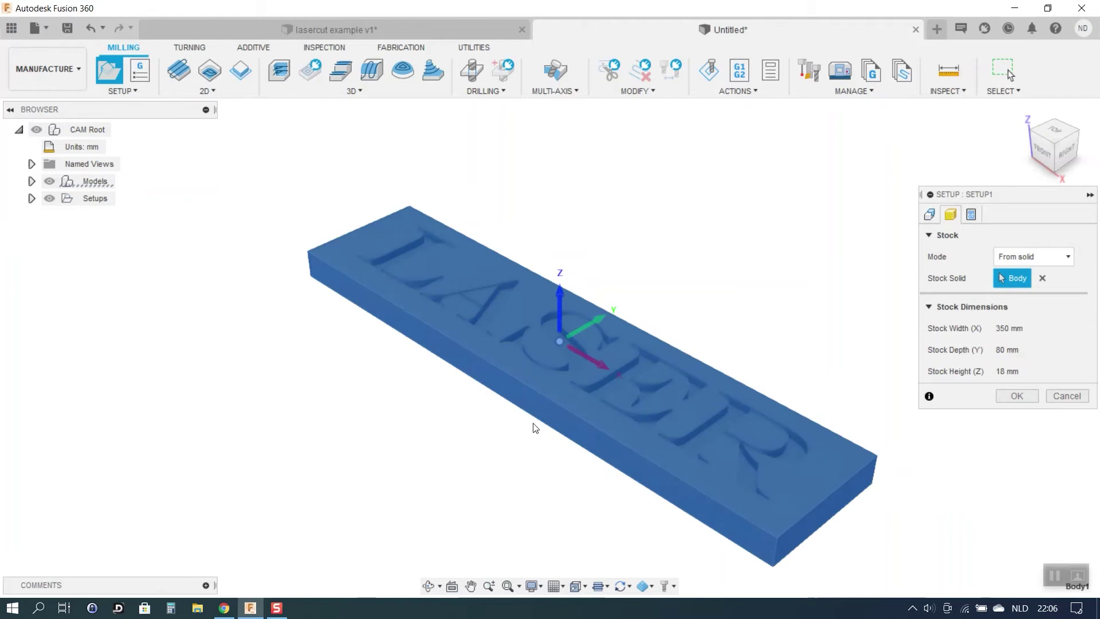
# Step: Choose the plate body as the setup model and create Setup1
pyautogui.click(929, 215)
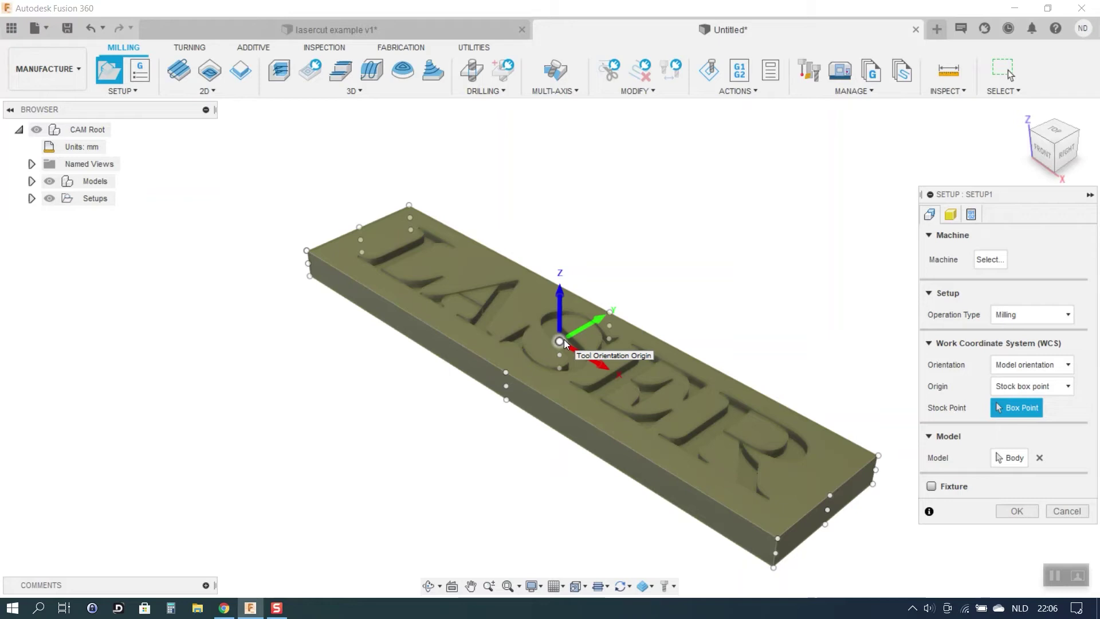
pyautogui.click(1008, 453)
pyautogui.click(531, 352)
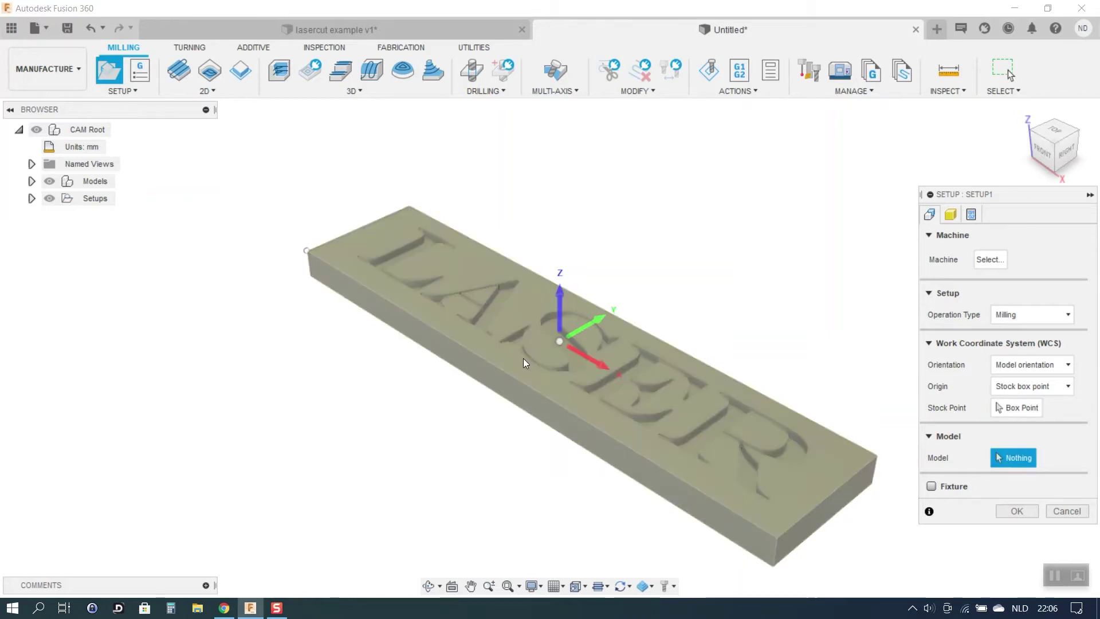
pyautogui.click(521, 362)
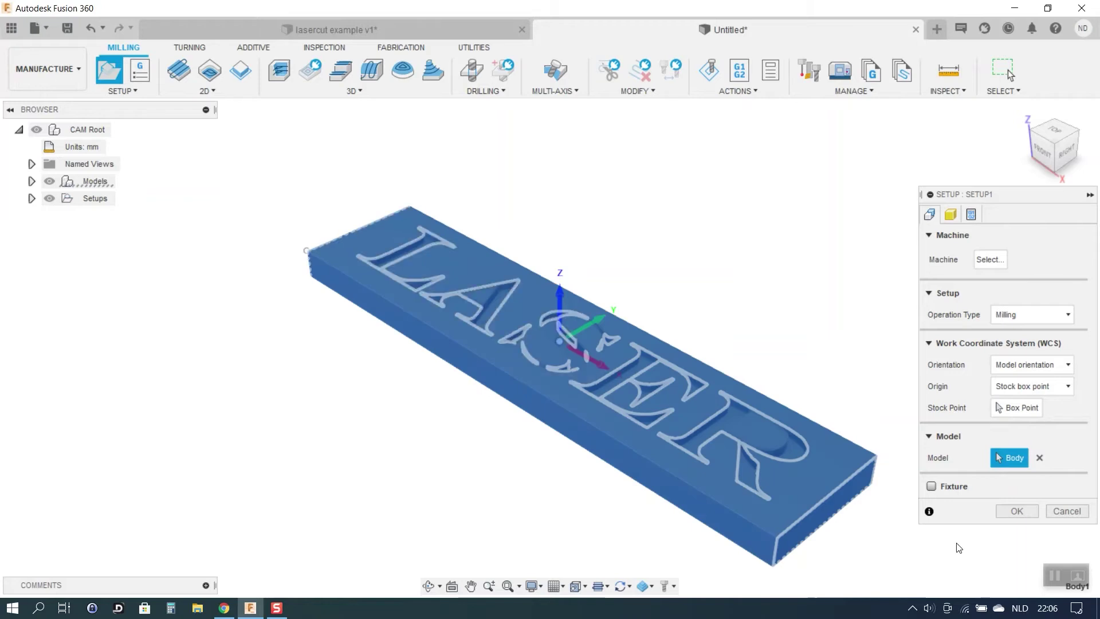
pyautogui.click(1010, 514)
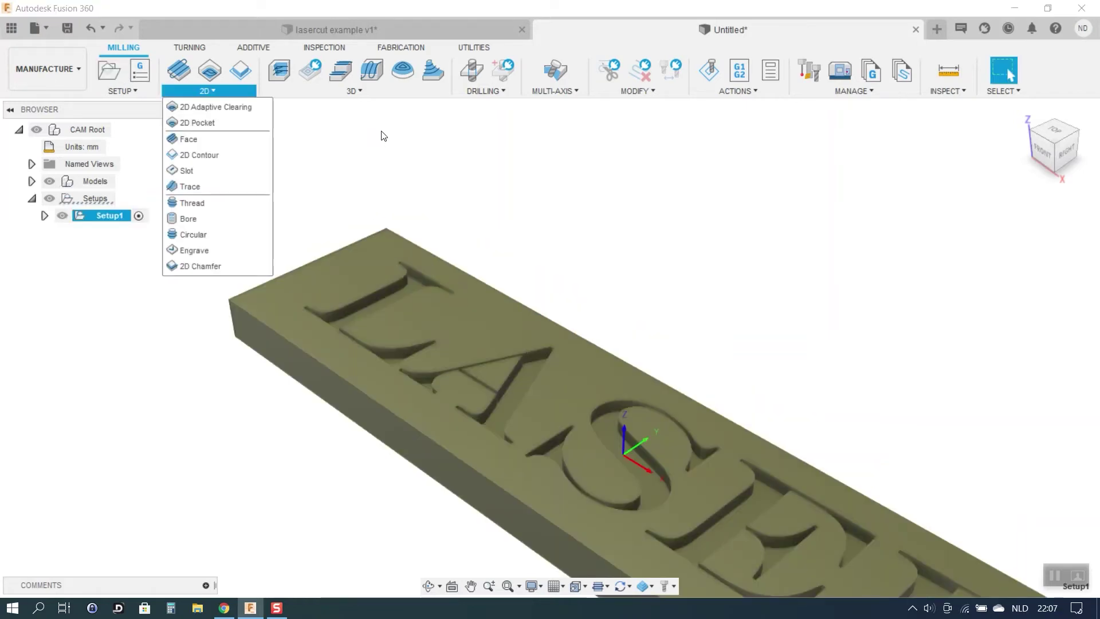
# Step: Show the Local End Mills library, including the 7 - Ø0.05mm (Laser) tool
pyautogui.click(383, 136)
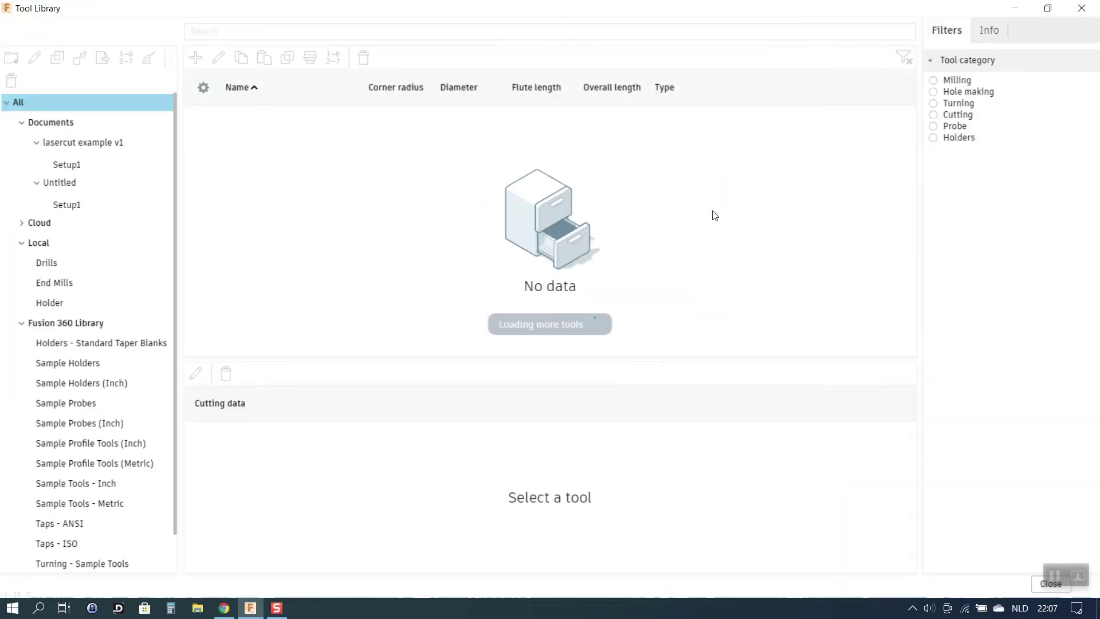
pyautogui.click(53, 284)
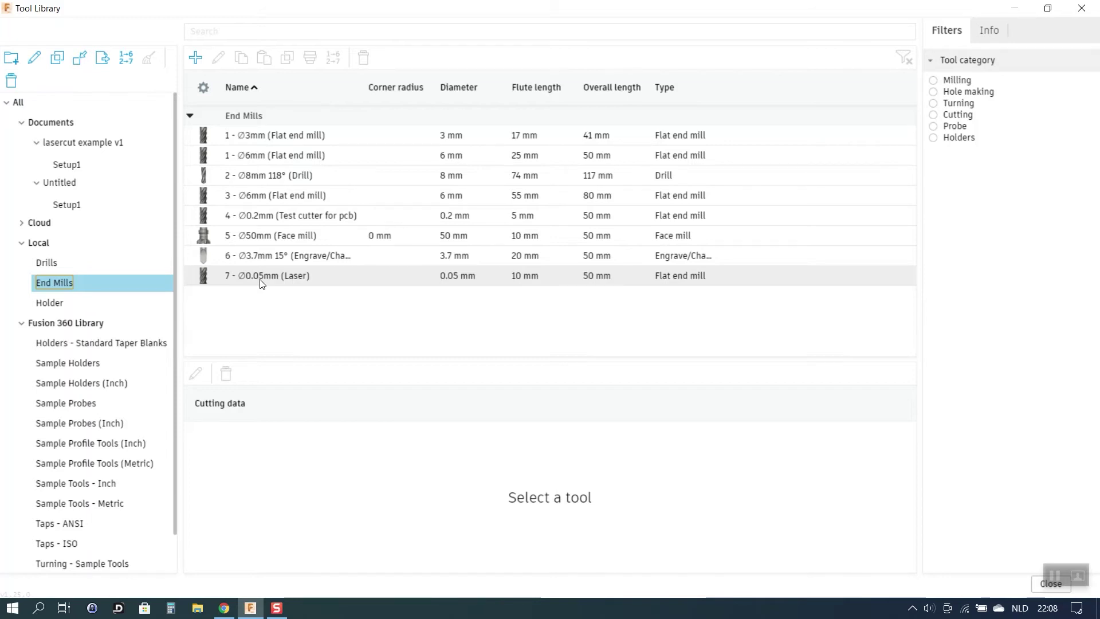
pyautogui.doubleClick(228, 276)
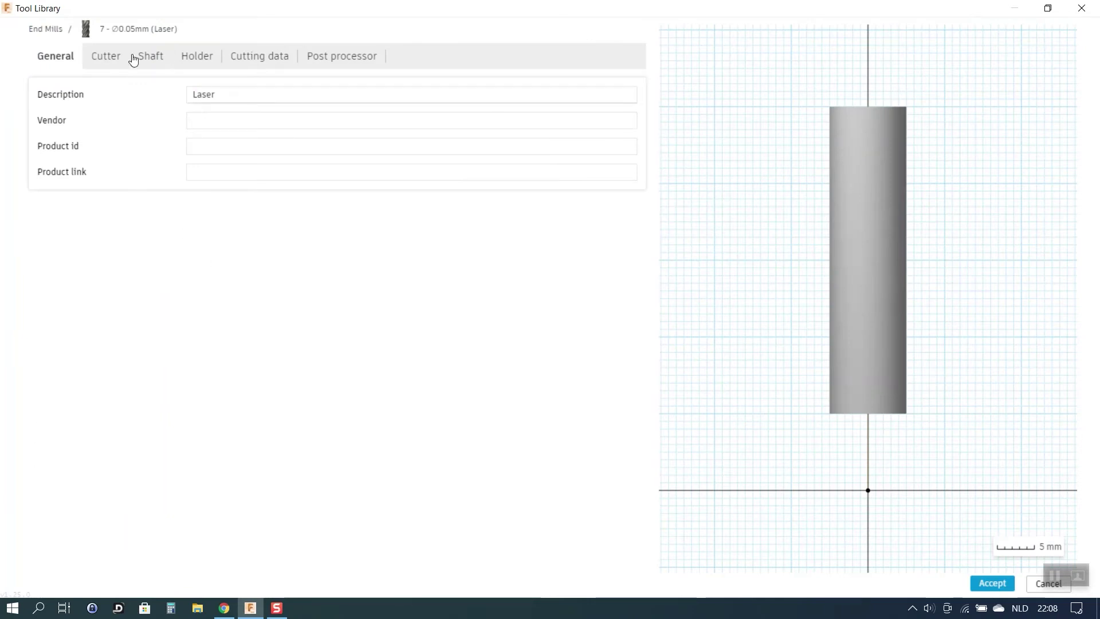
pyautogui.click(108, 56)
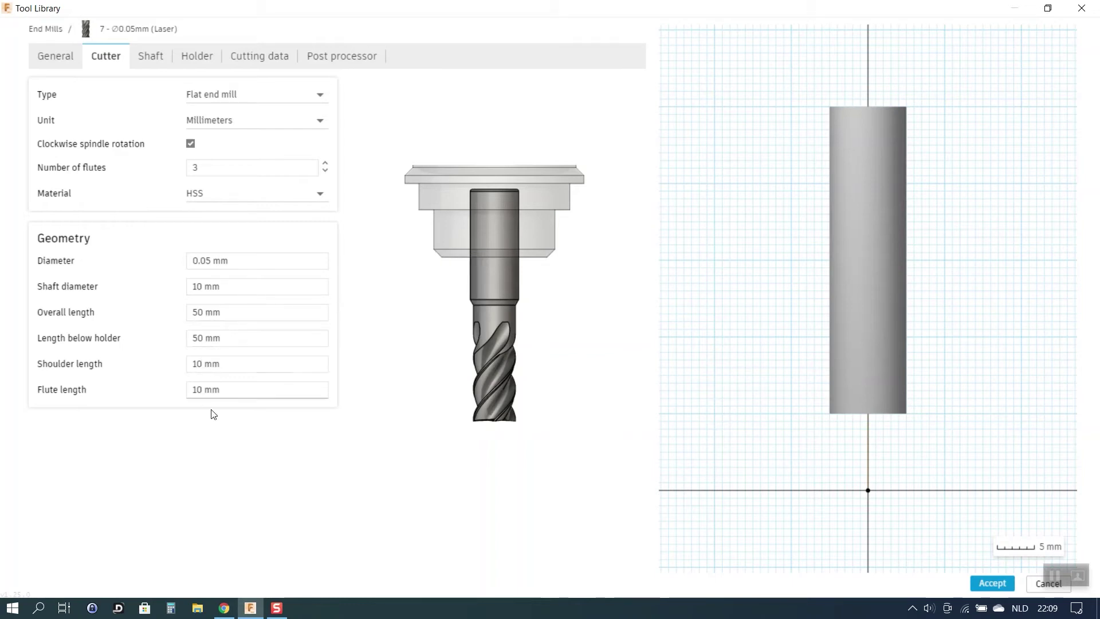
pyautogui.click(143, 60)
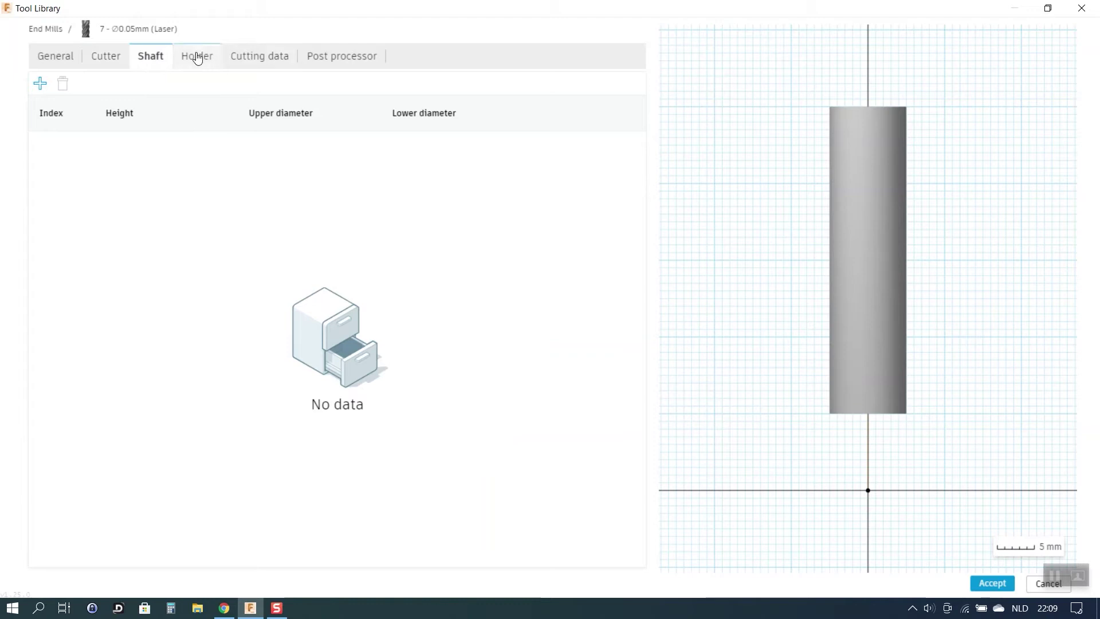
pyautogui.click(273, 64)
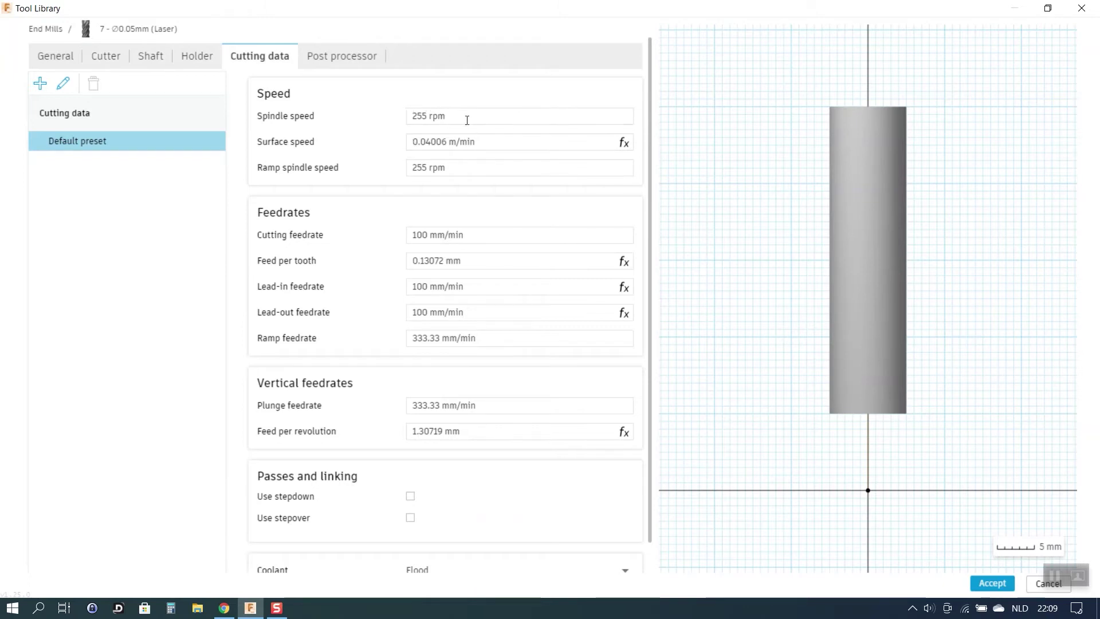
pyautogui.moveTo(465, 116)
pyautogui.moveTo(425, 231)
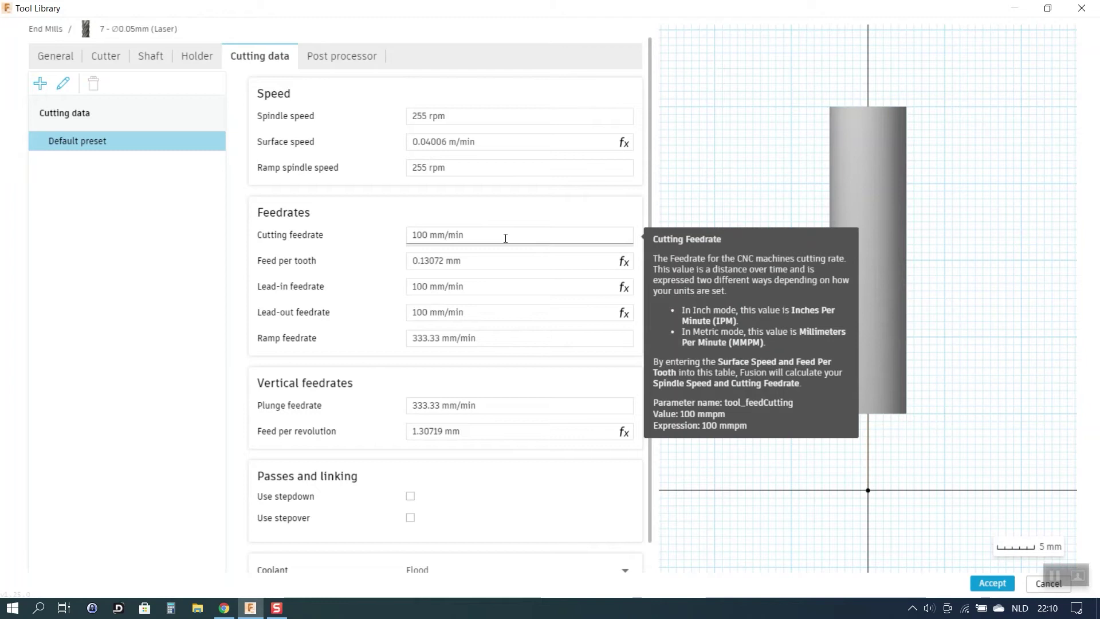
pyautogui.click(340, 55)
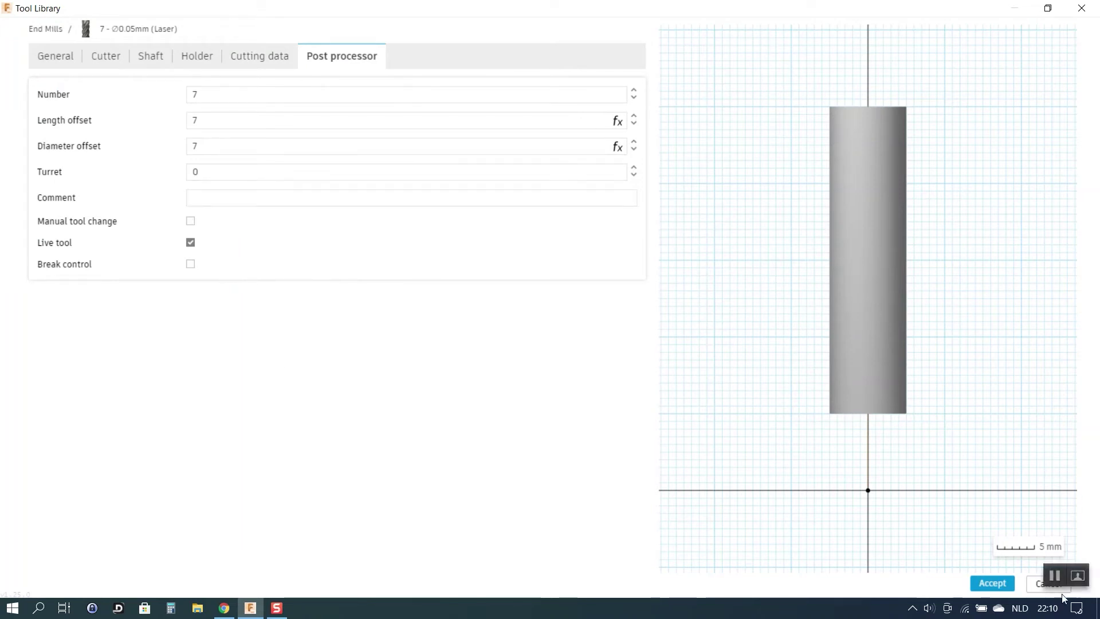
pyautogui.click(1033, 589)
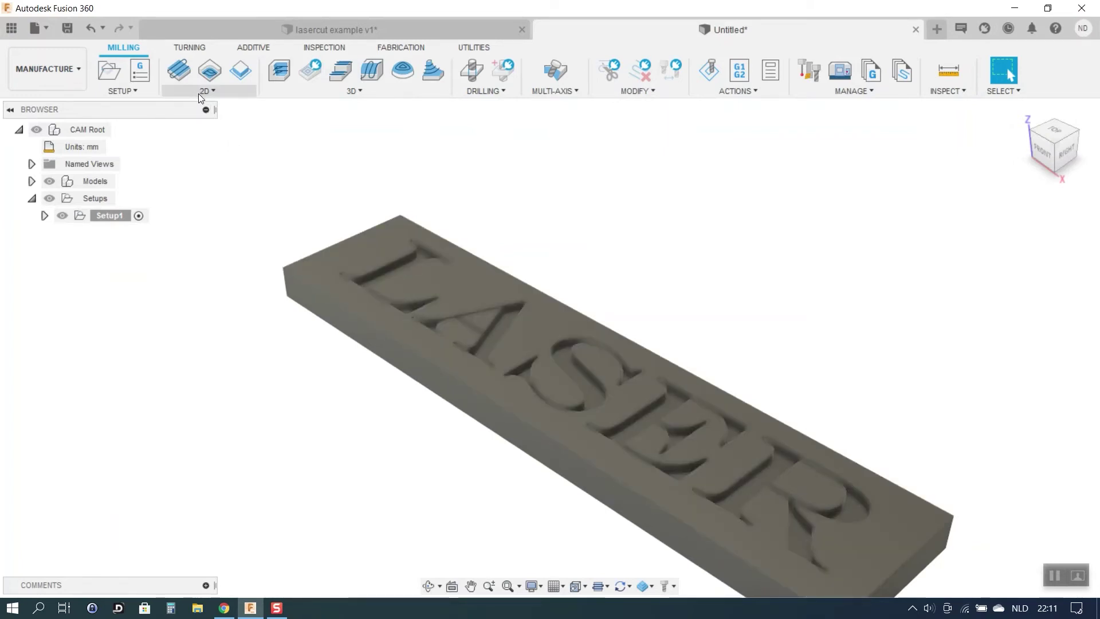
# Step: Start a 2D Contour using tool 7 - Ø0.05mm (Laser) with cutting feedrate 500 mm/min
pyautogui.click(199, 94)
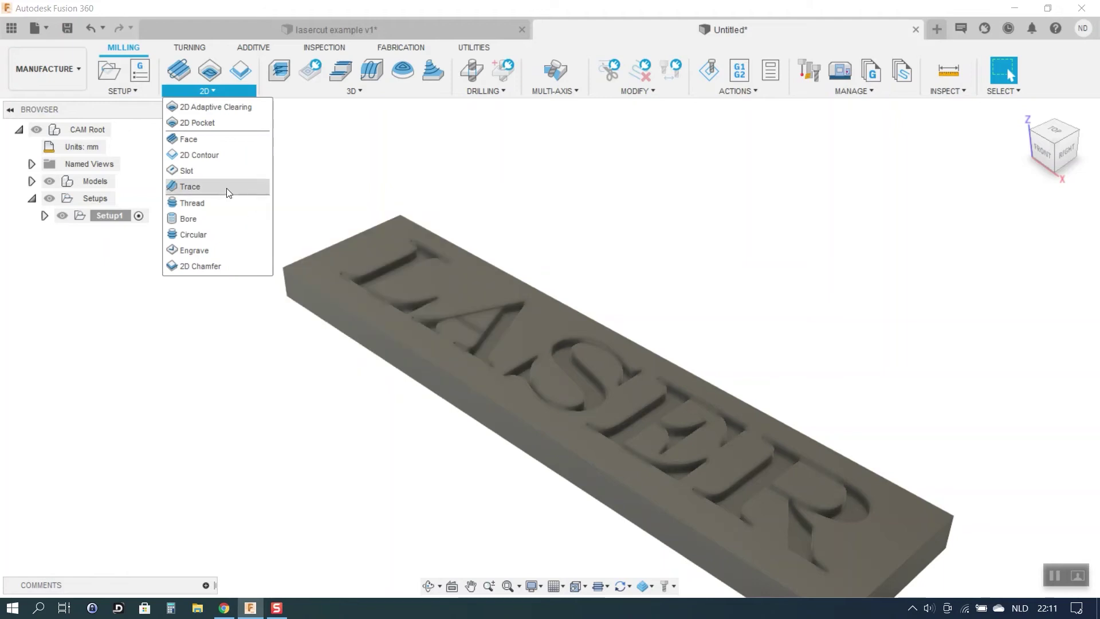
pyautogui.click(198, 155)
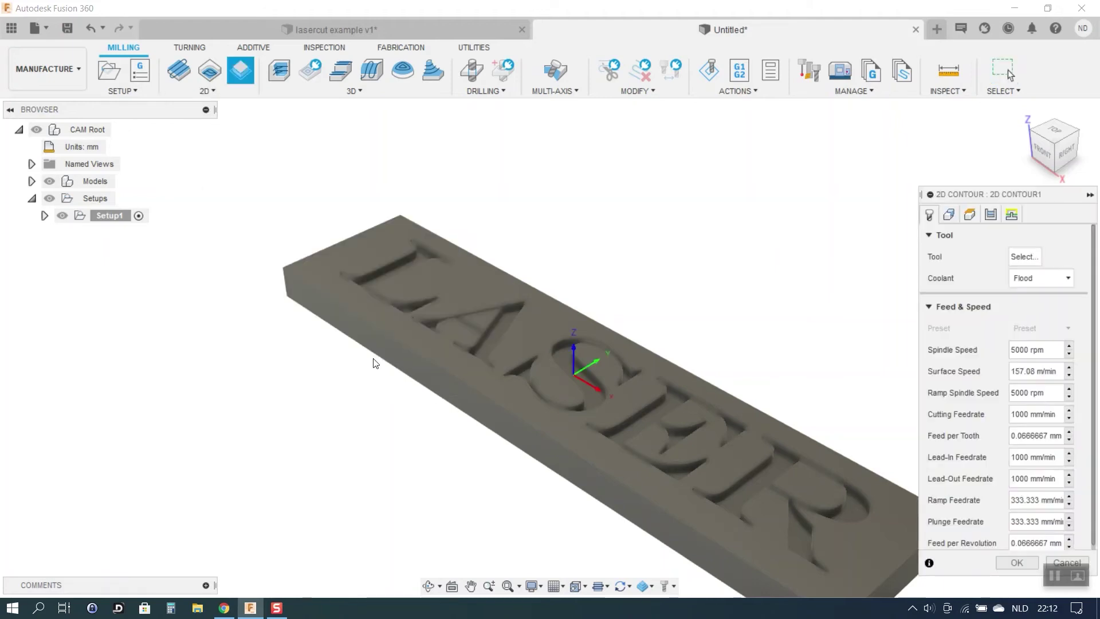
pyautogui.click(1017, 257)
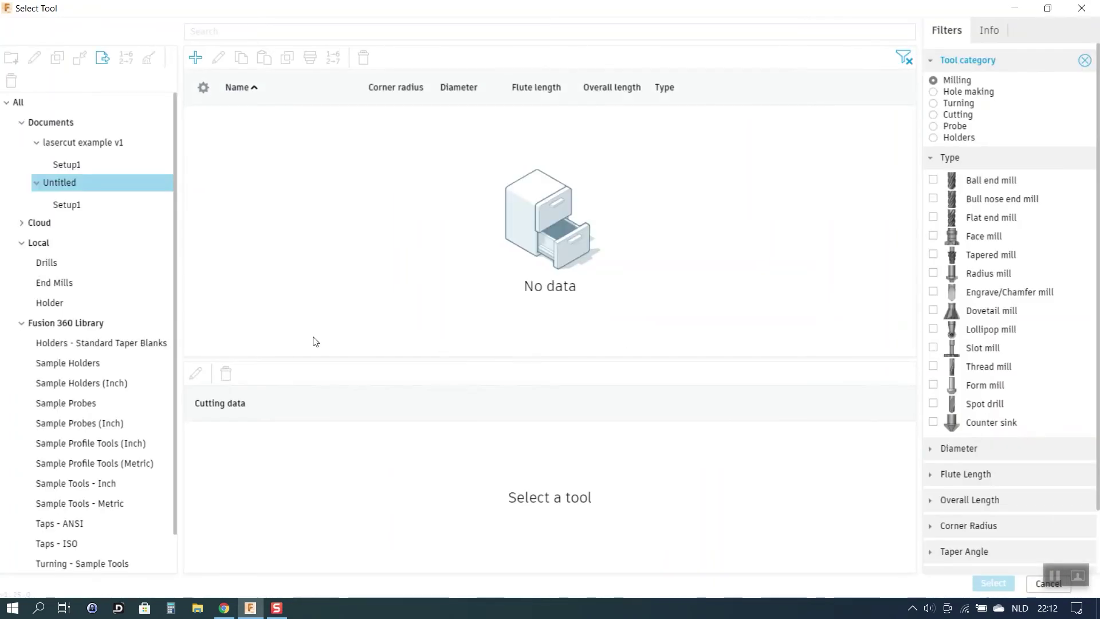
pyautogui.click(134, 281)
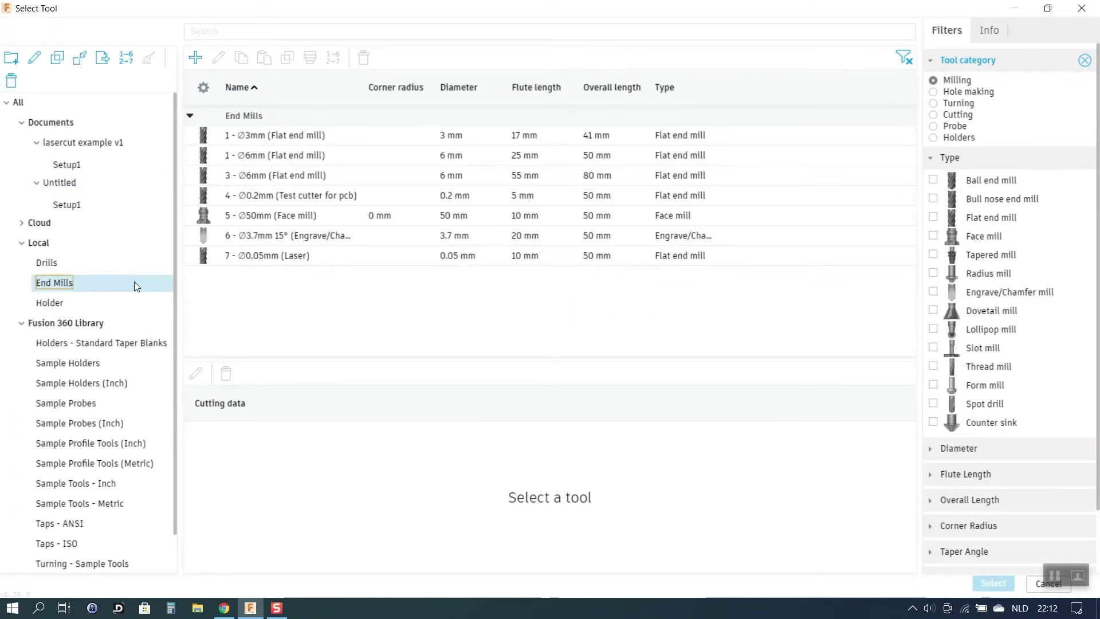
pyautogui.click(247, 256)
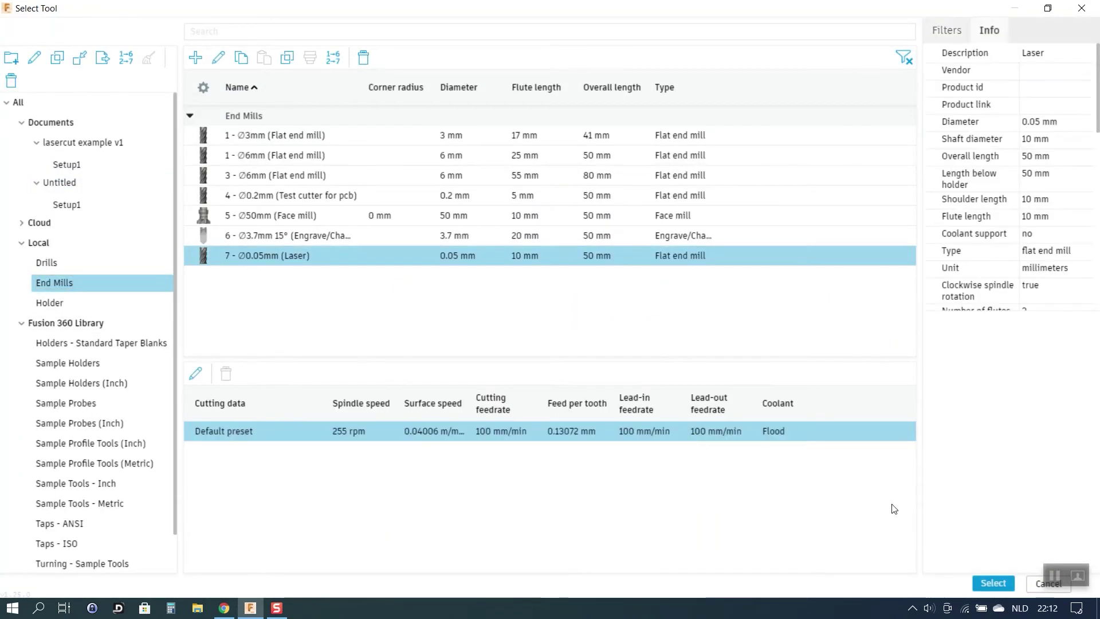
pyautogui.click(993, 584)
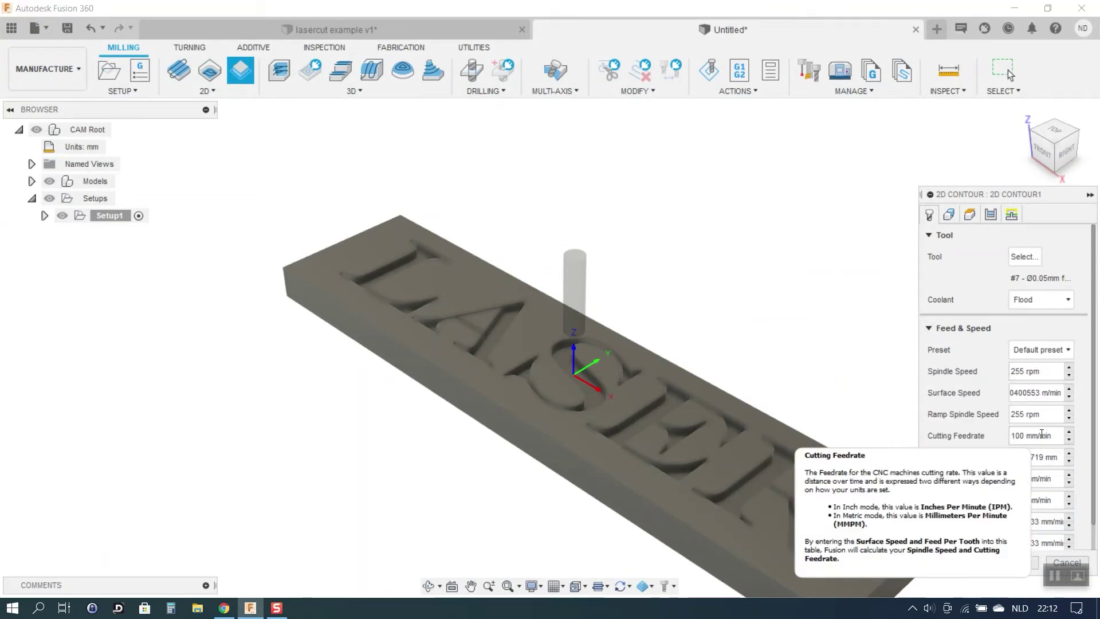
pyautogui.press('BackSpace')
pyautogui.press('BackSpace')
pyautogui.press('BackSpace')
# Step: Enter 500, then select the L outline and the A's outer and inner triangle outlines as contours
pyautogui.write('500')
pyautogui.click(949, 215)
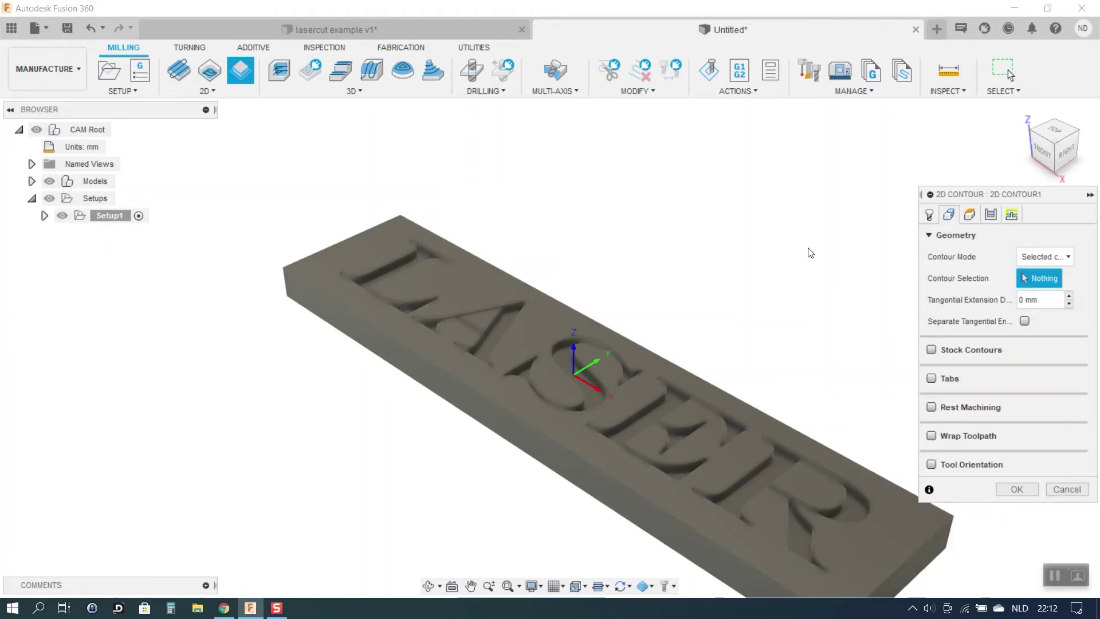
pyautogui.scroll(5, 369, 221)
pyautogui.click(404, 310)
pyautogui.click(590, 398)
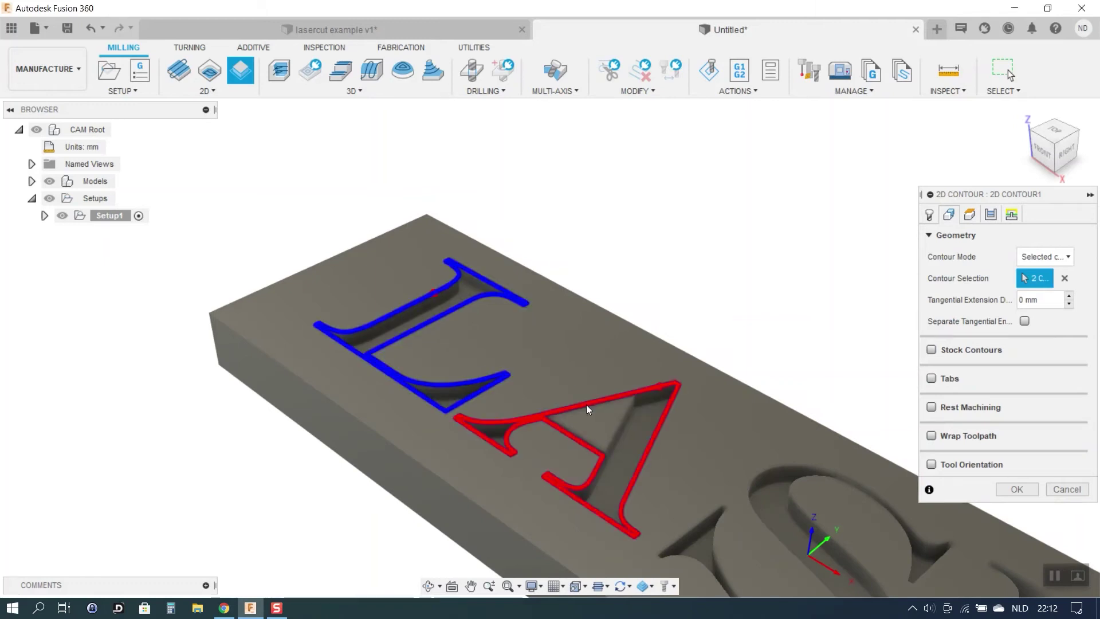
pyautogui.click(611, 410)
pyautogui.scroll(-2, 533, 370)
pyautogui.scroll(1, 619, 401)
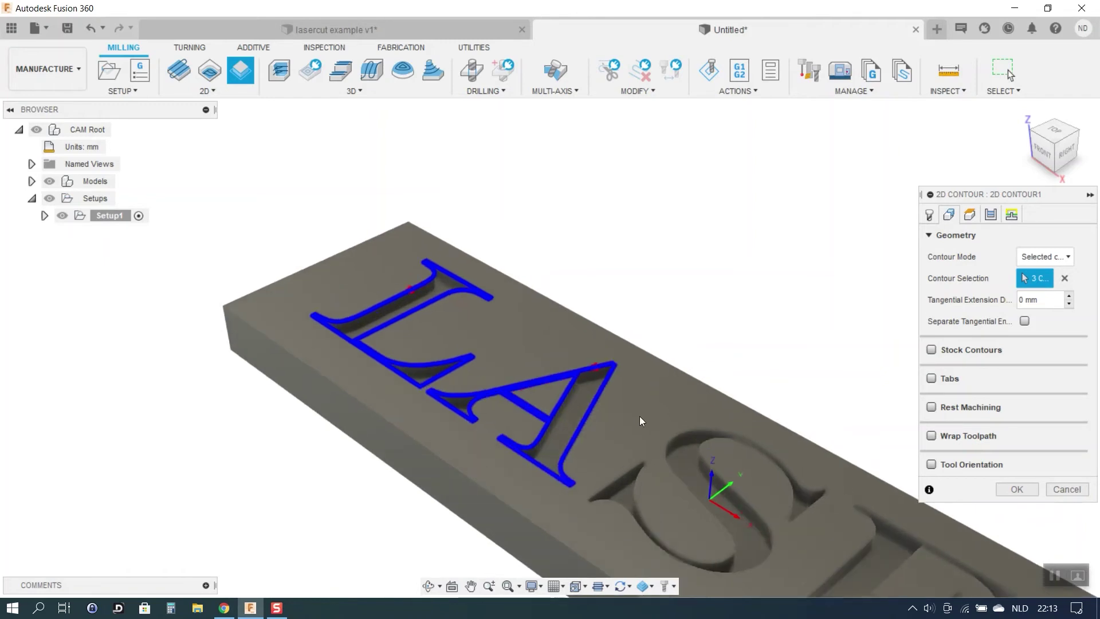
# Step: Add the S, E and both R outlines to complete the seven LASER contour chains
pyautogui.click(684, 431)
pyautogui.scroll(-2, 566, 321)
pyautogui.scroll(2, 640, 418)
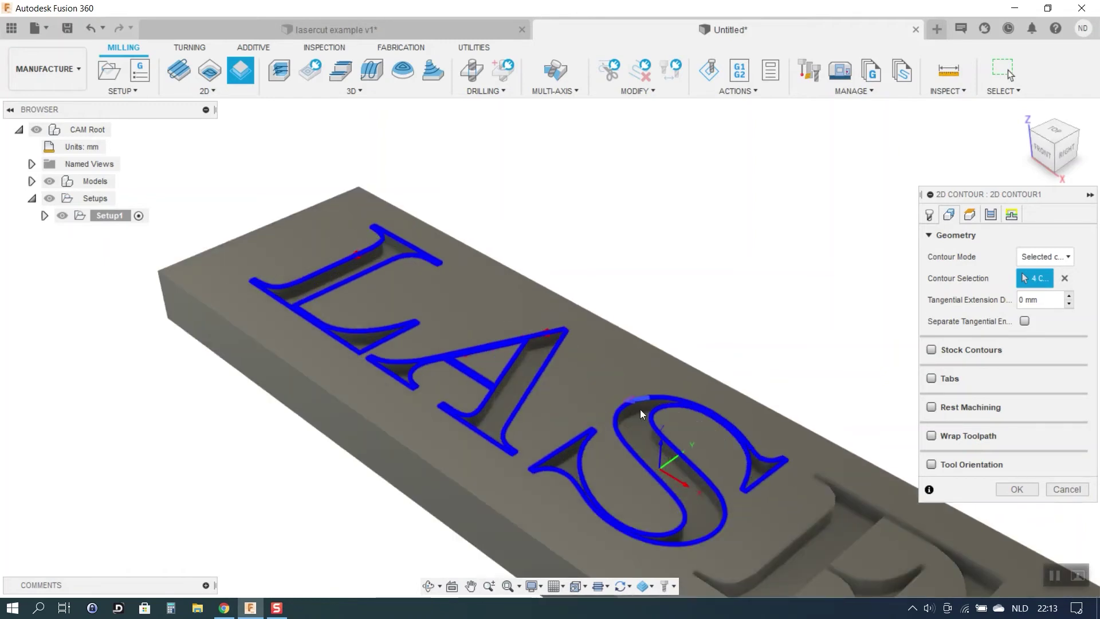
pyautogui.scroll(-3, 636, 414)
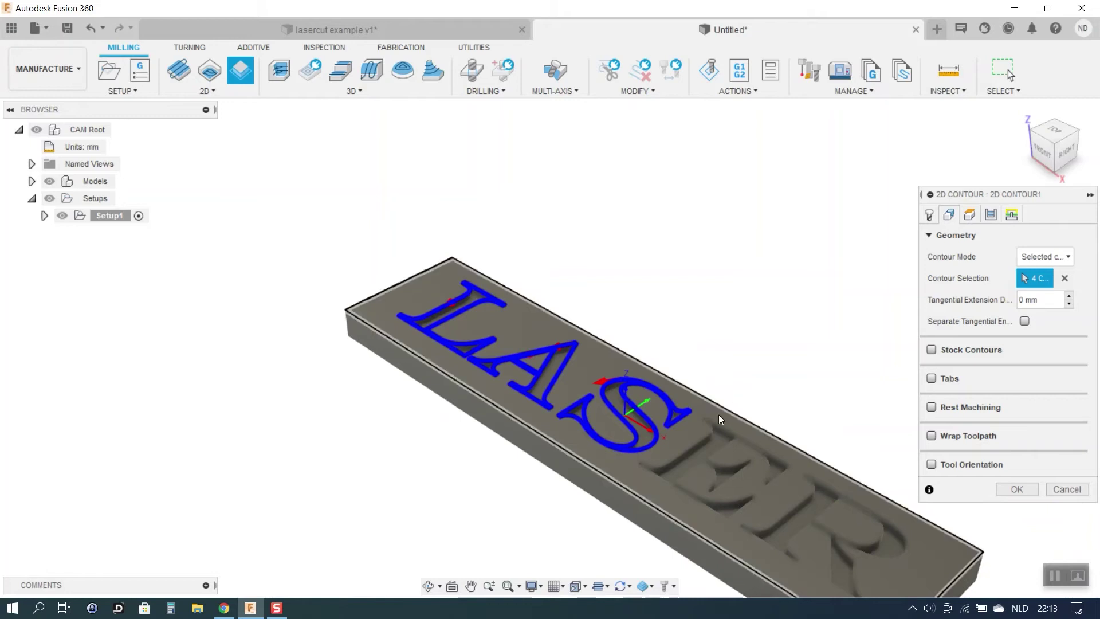
pyautogui.scroll(2, 719, 414)
pyautogui.click(693, 456)
pyautogui.scroll(-3, 681, 456)
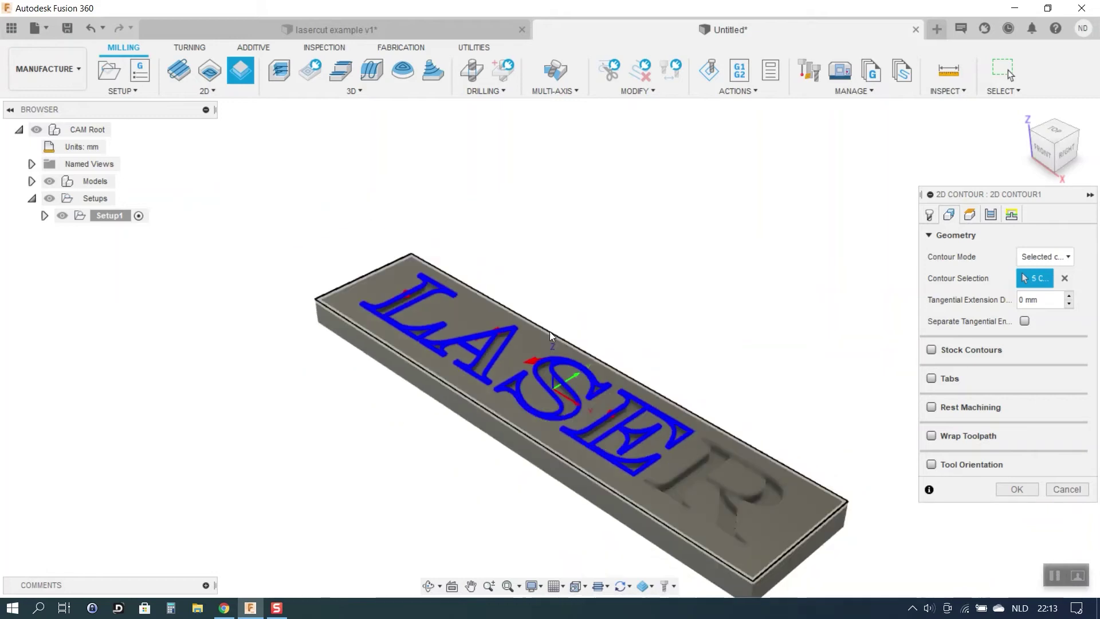
pyautogui.scroll(2, 743, 452)
pyautogui.click(693, 495)
pyautogui.scroll(-3, 625, 397)
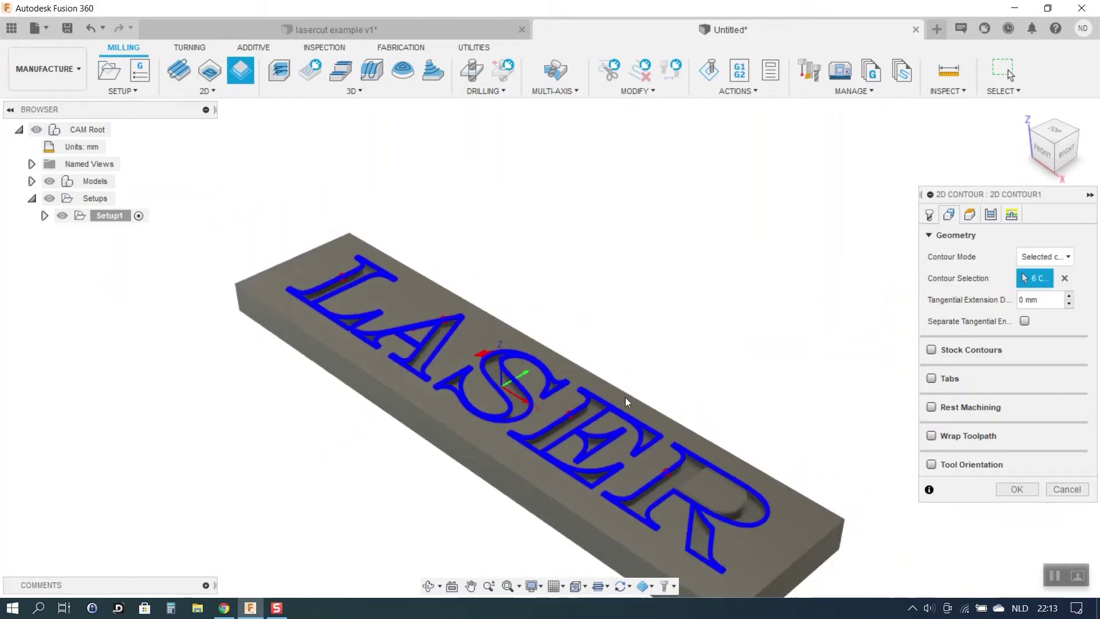
pyautogui.scroll(1, 672, 452)
pyautogui.click(671, 452)
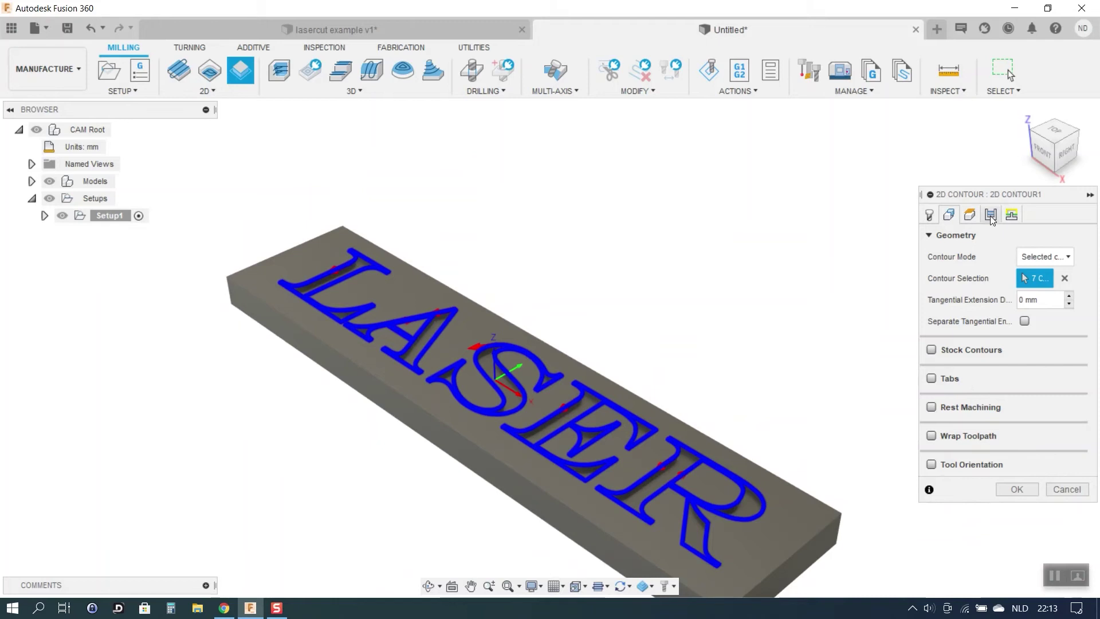
pyautogui.click(969, 215)
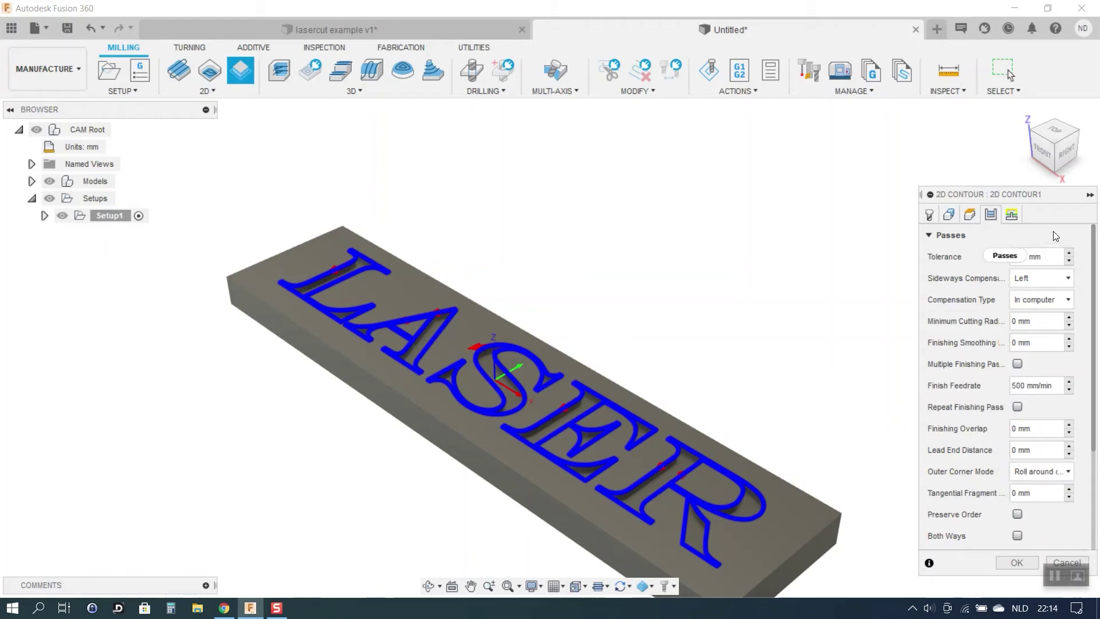
# Step: Turn off lead-in and lead-out, set Safe Distance to 0 mm and generate the toolpath
pyautogui.click(1013, 214)
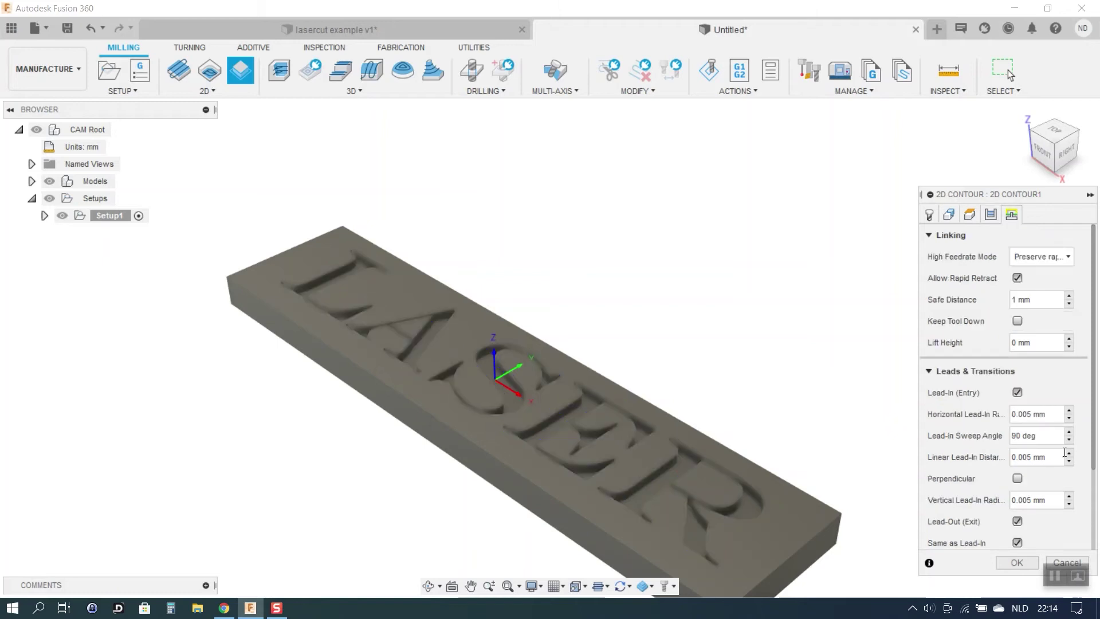
pyautogui.click(1018, 393)
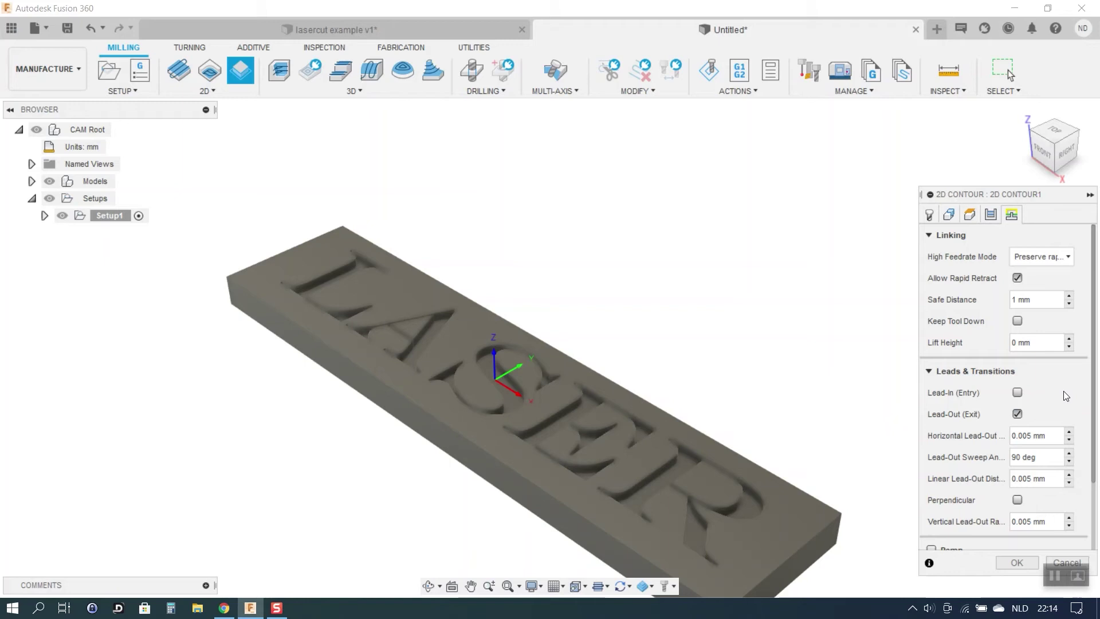
pyautogui.click(1018, 414)
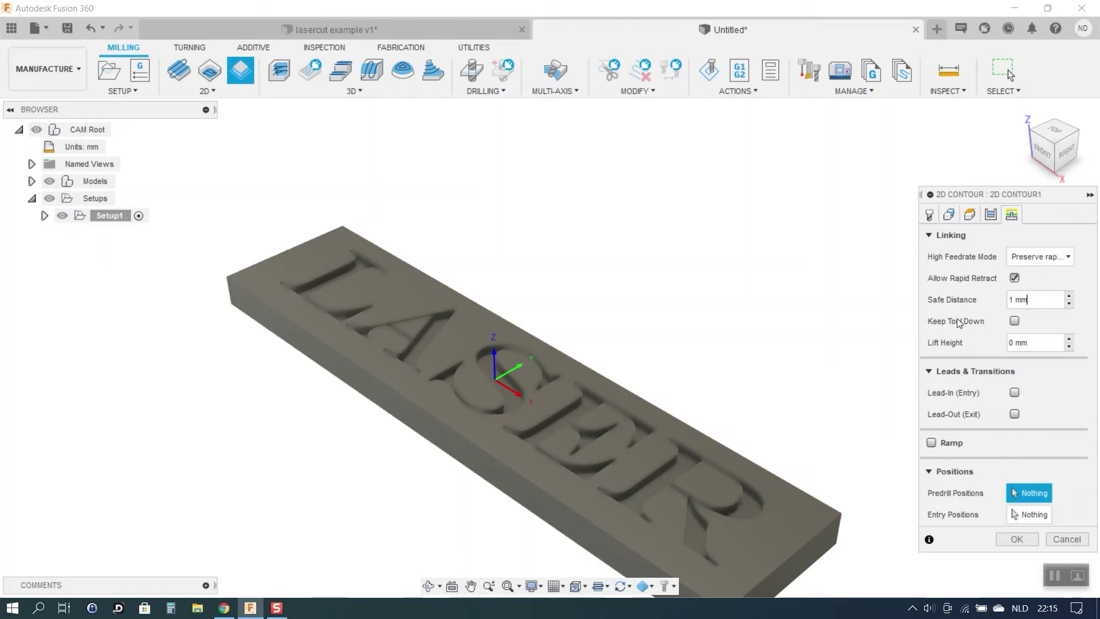
pyautogui.doubleClick(1022, 300)
pyautogui.write('0')
pyautogui.click(1018, 539)
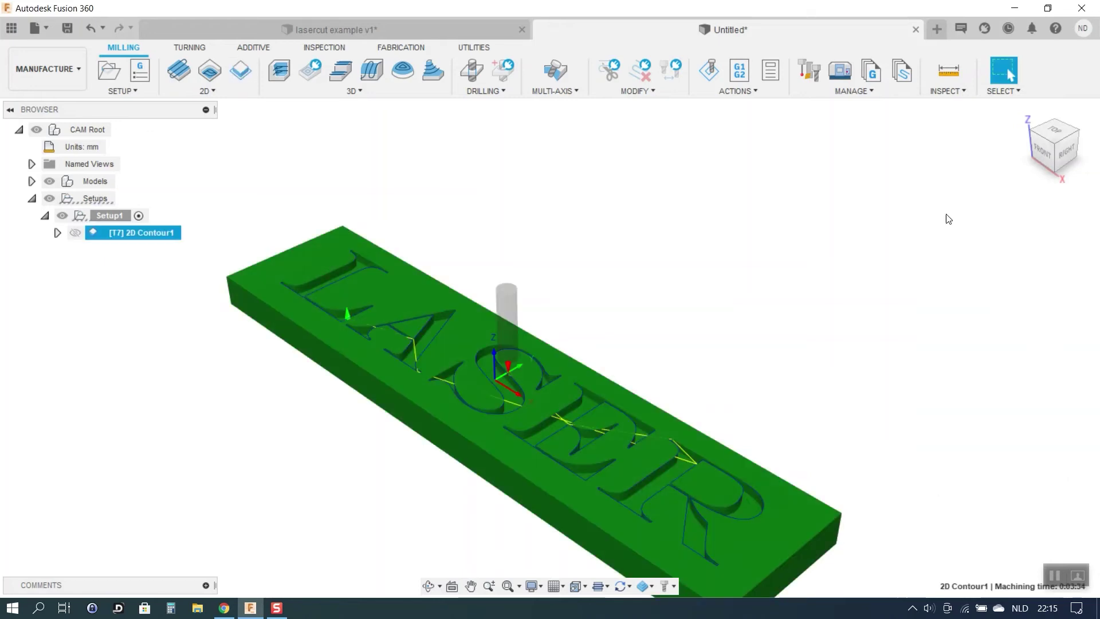
pyautogui.moveTo(1051, 149); pyautogui.dragTo(678, 235)
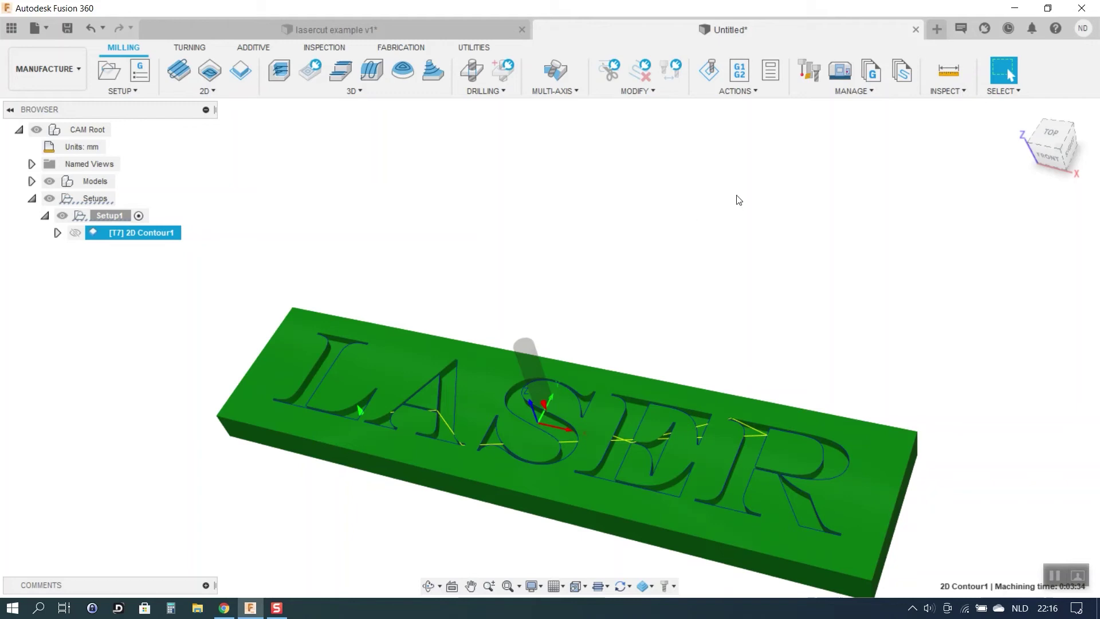
pyautogui.click(754, 94)
pyautogui.click(732, 119)
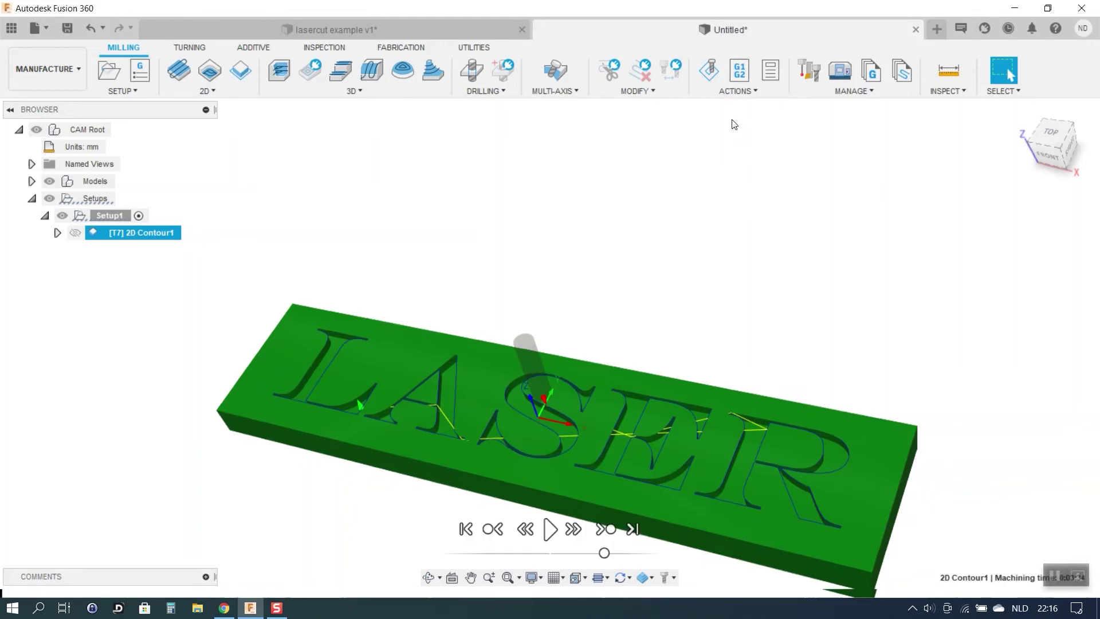
pyautogui.click(552, 528)
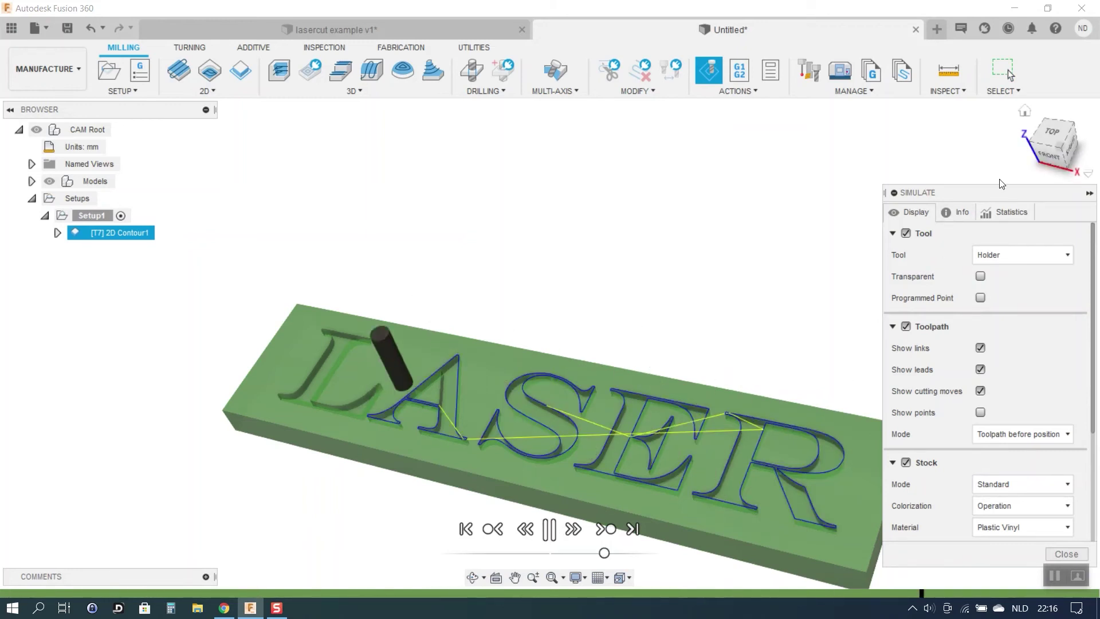
pyautogui.moveTo(1057, 158); pyautogui.dragTo(1053, 121)
pyautogui.click(1048, 146)
pyautogui.click(550, 528)
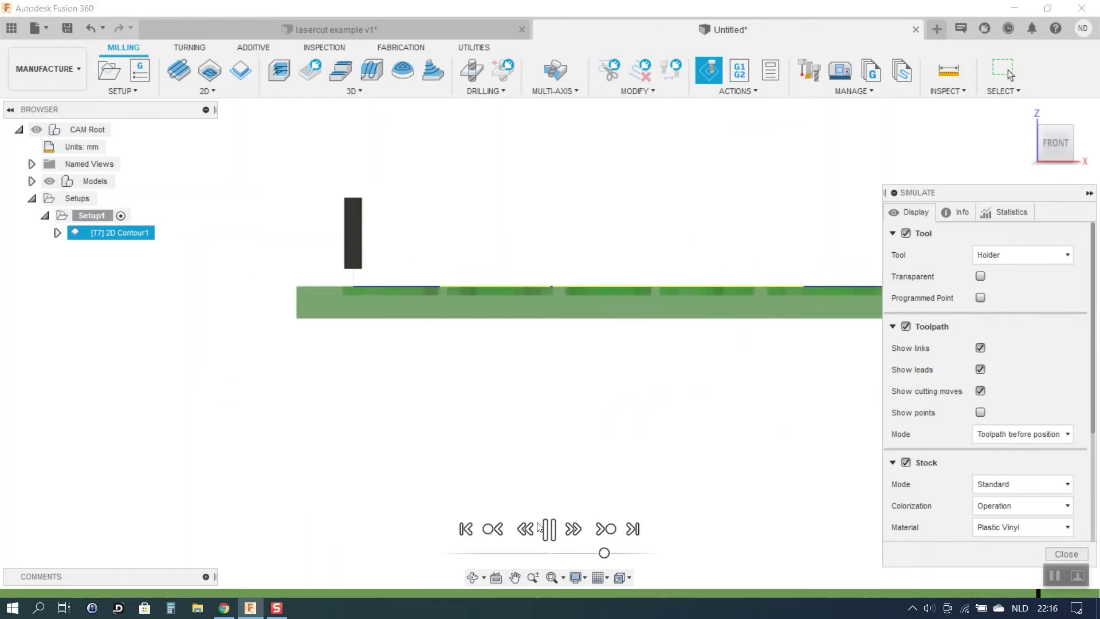
pyautogui.click(549, 528)
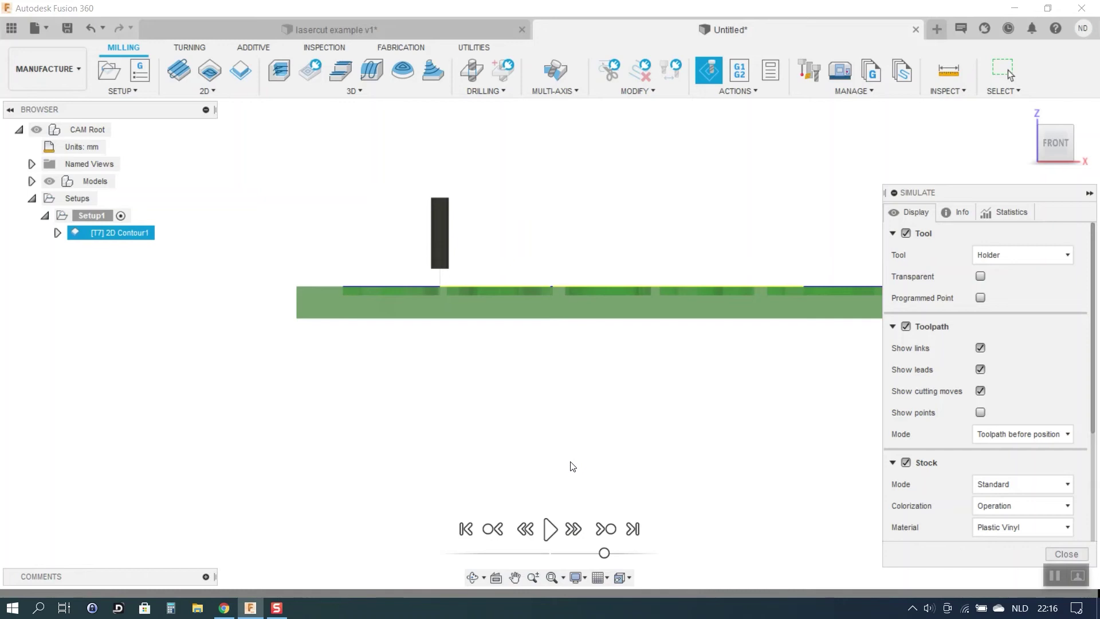
pyautogui.click(1060, 554)
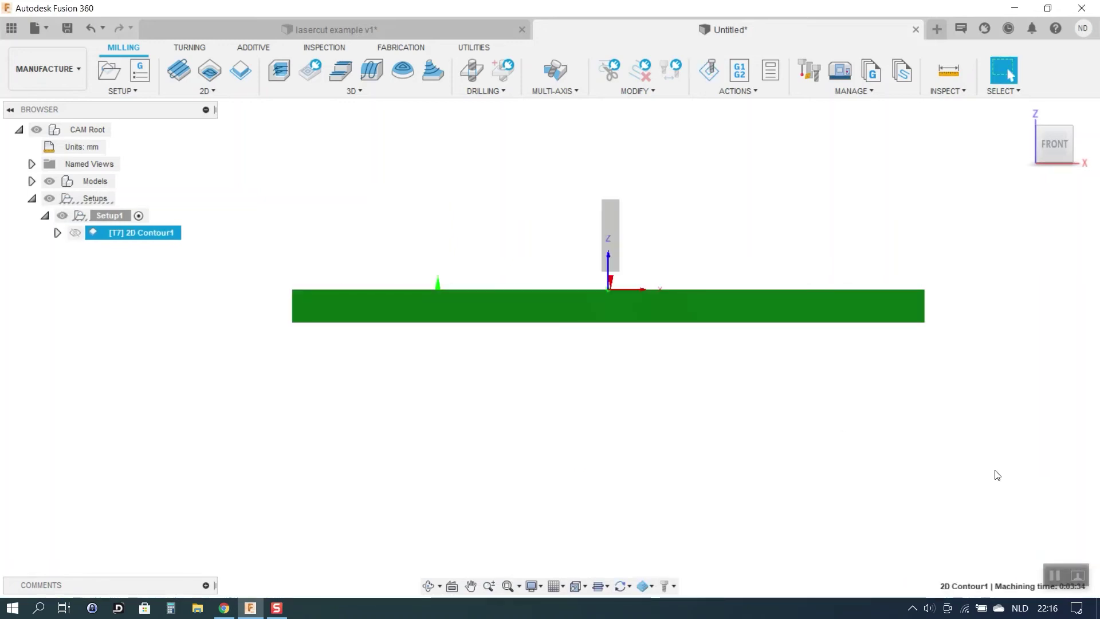
pyautogui.moveTo(1060, 146); pyautogui.dragTo(1042, 144)
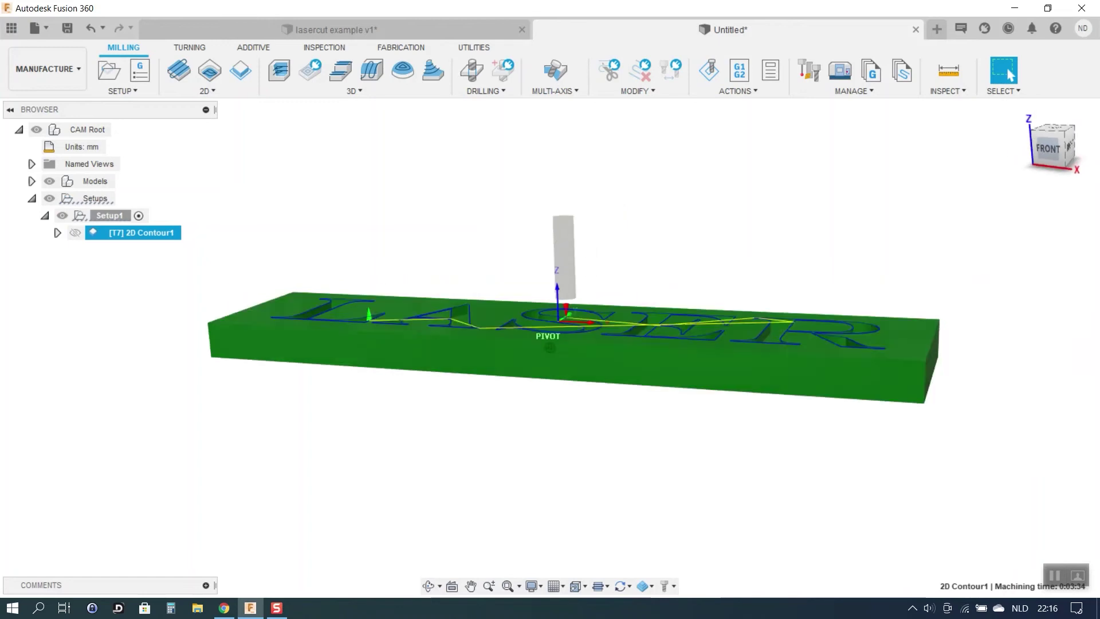
pyautogui.keyDown('shift'); pyautogui.moveTo(974, 198); pyautogui.dragTo(985, 197, button='middle'); pyautogui.keyUp('shift')
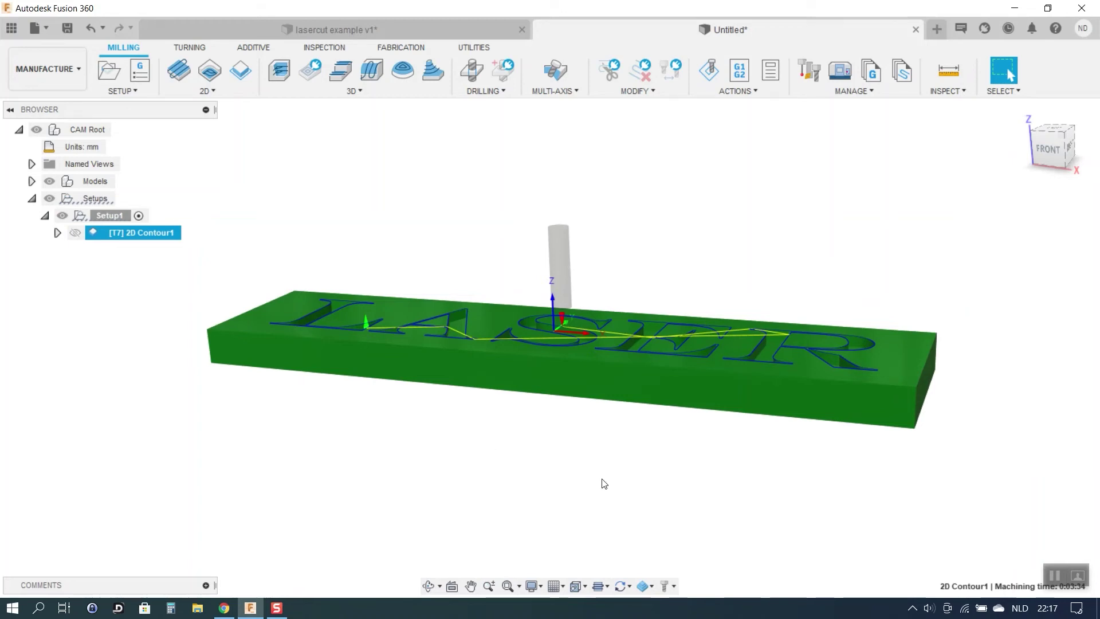
# Step: In Chrome, open the Opt Lasers downloads page and scroll down to the Laser Post Processors list
pyautogui.click(225, 610)
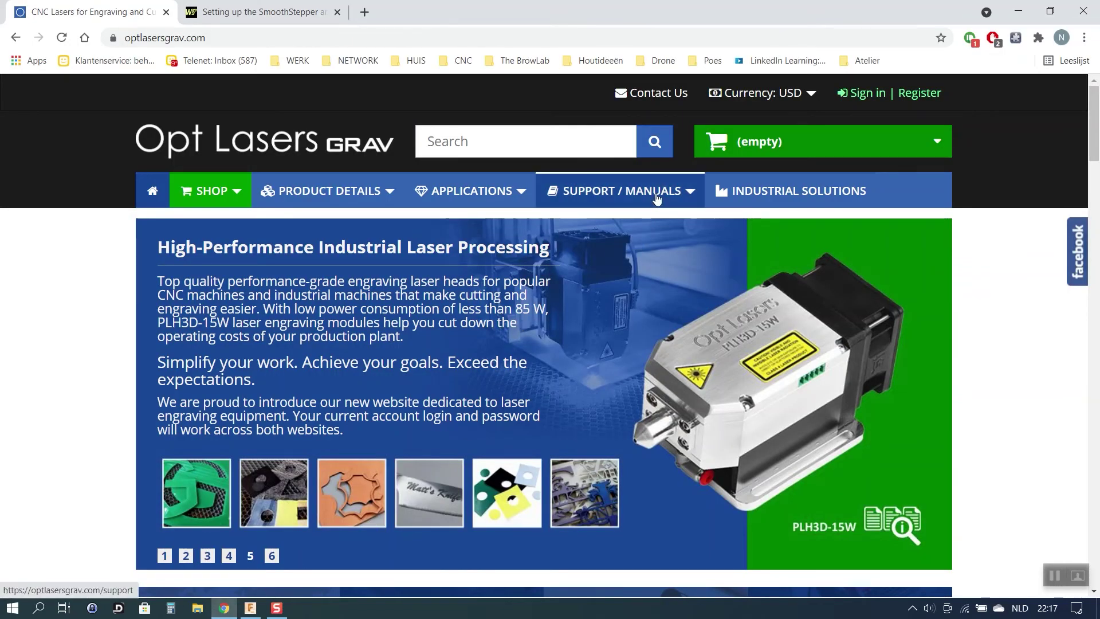
pyautogui.moveTo(657, 197)
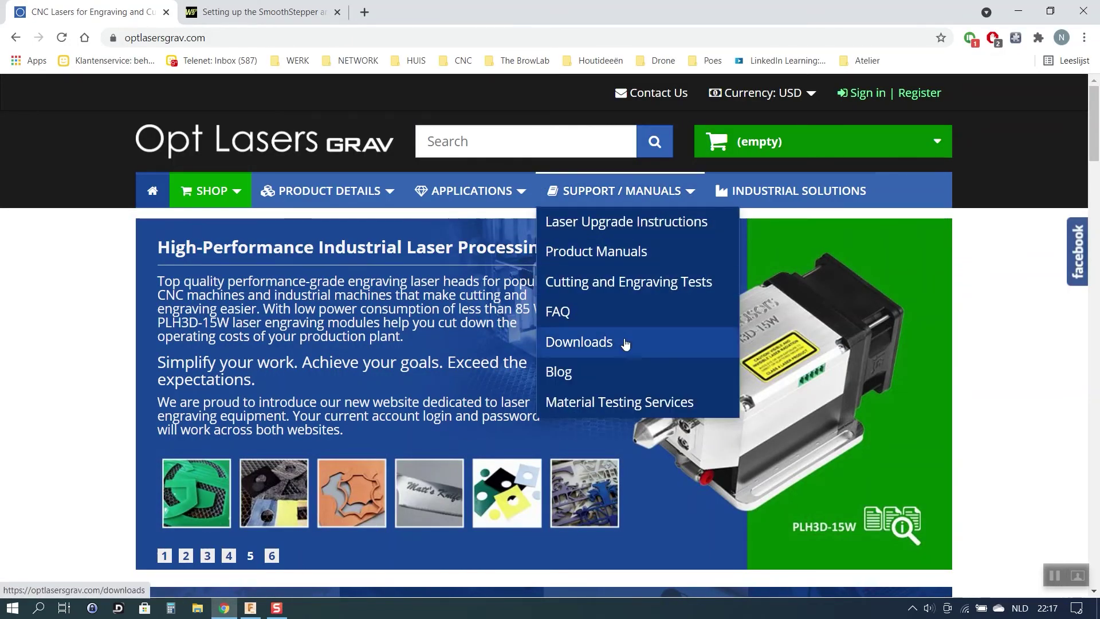
pyautogui.click(578, 342)
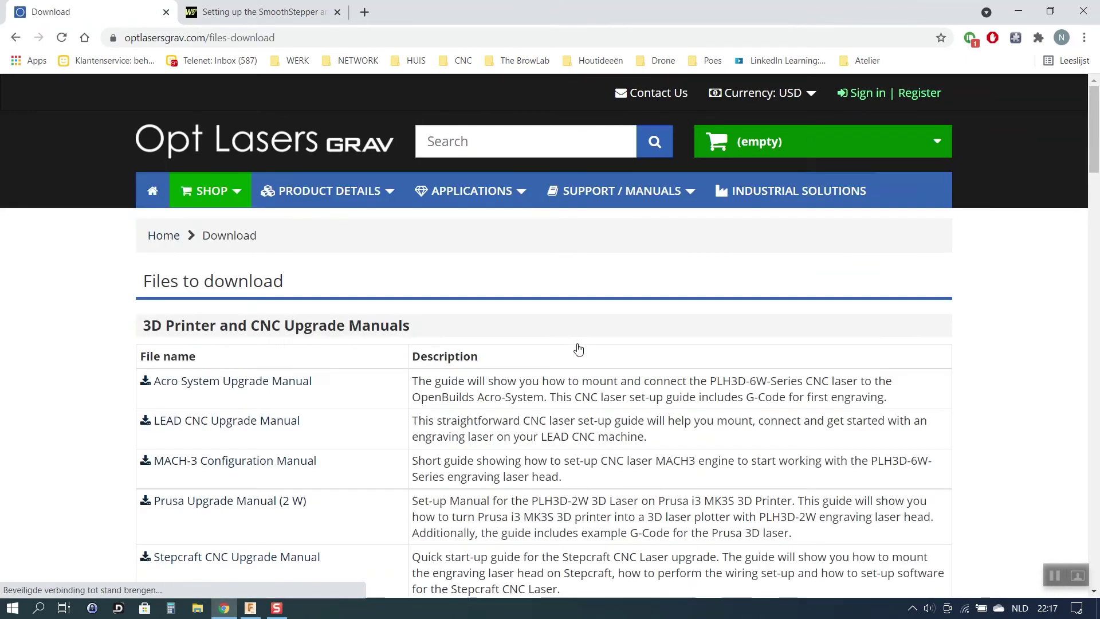
pyautogui.scroll(-6, 585, 347)
pyautogui.scroll(-15, 585, 348)
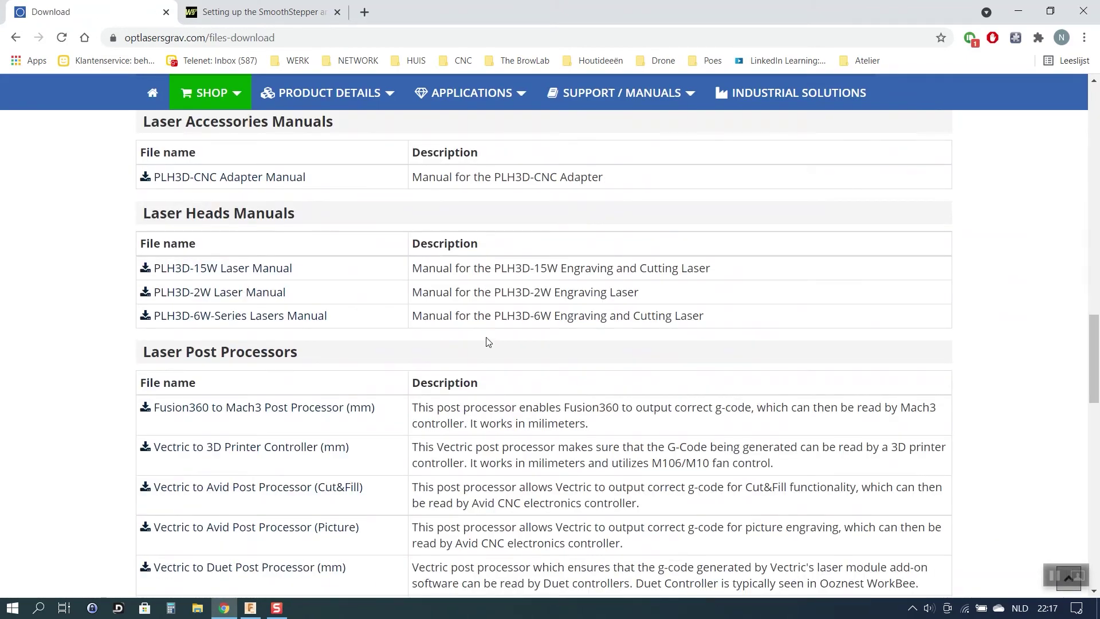
pyautogui.scroll(-3, 459, 314)
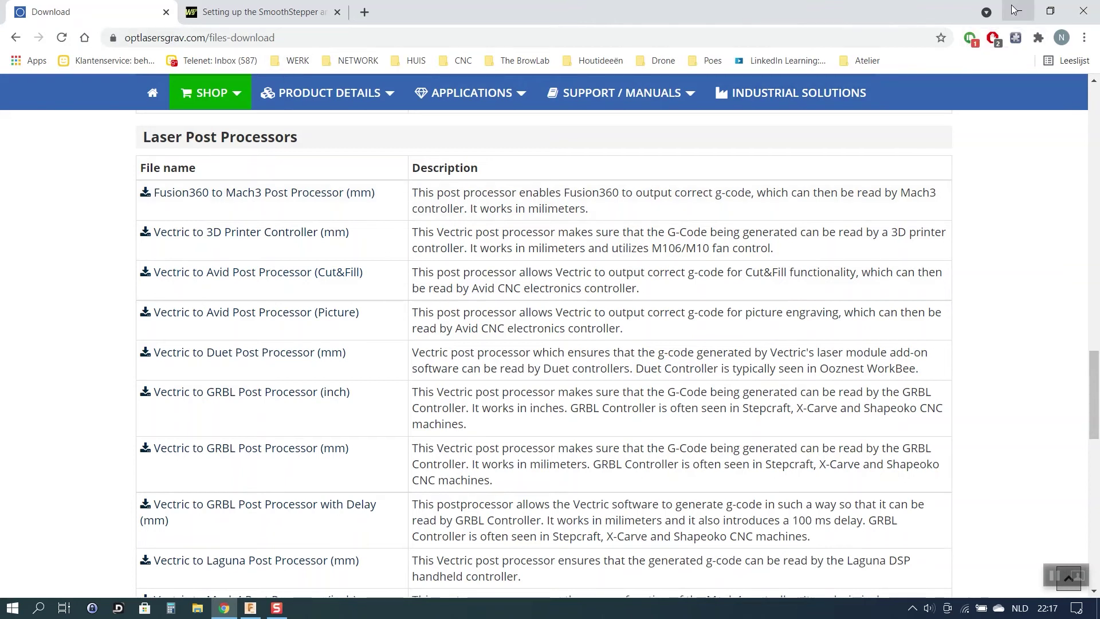
# Step: Back in Fusion 360, browse the Data Panel to Assets > CAMPosts holding Mach3_Fusion360_Laser.cps
pyautogui.click(250, 608)
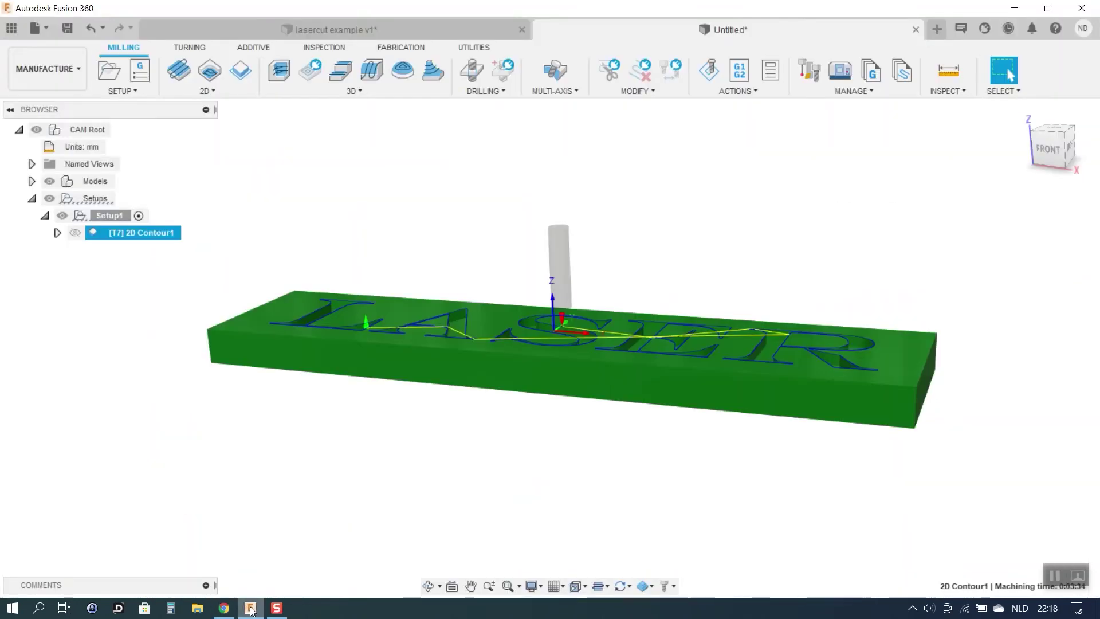
pyautogui.click(553, 195)
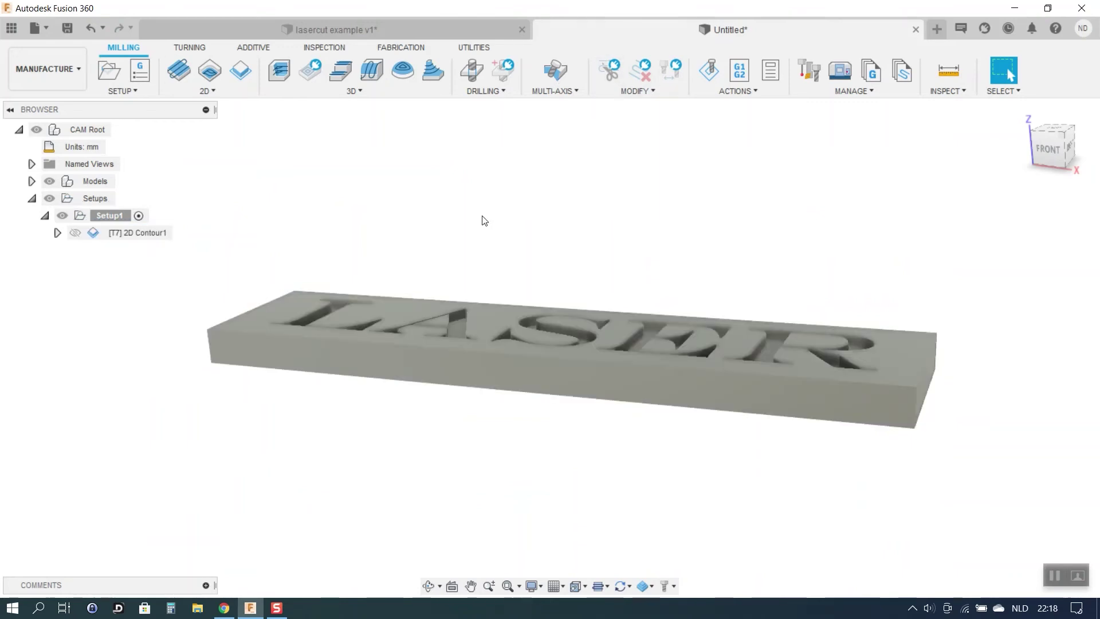
pyautogui.click(11, 28)
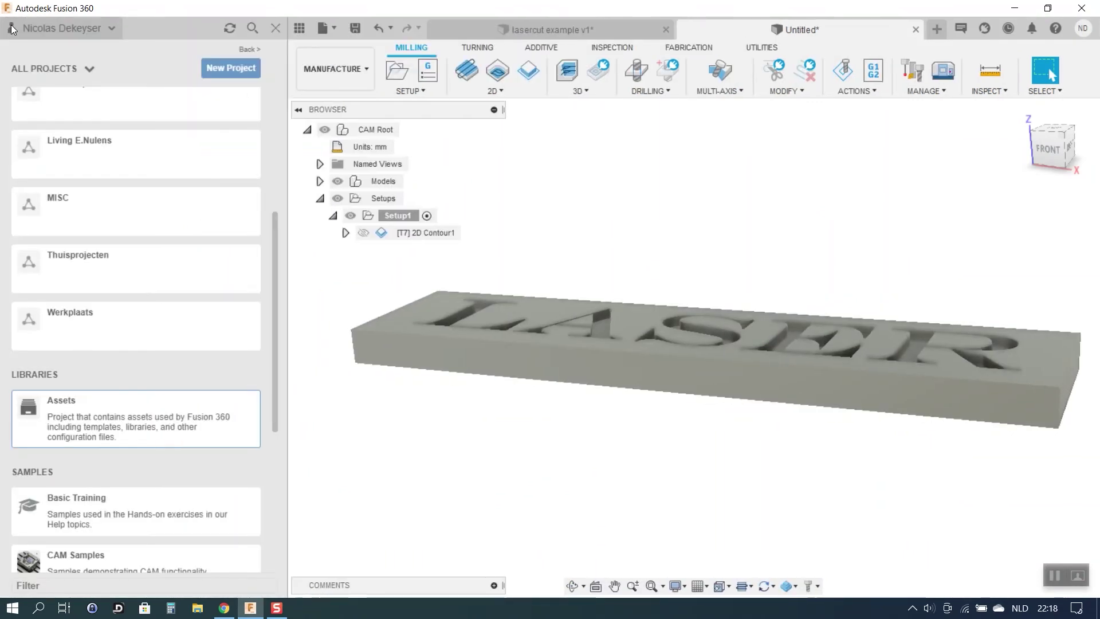
pyautogui.click(46, 415)
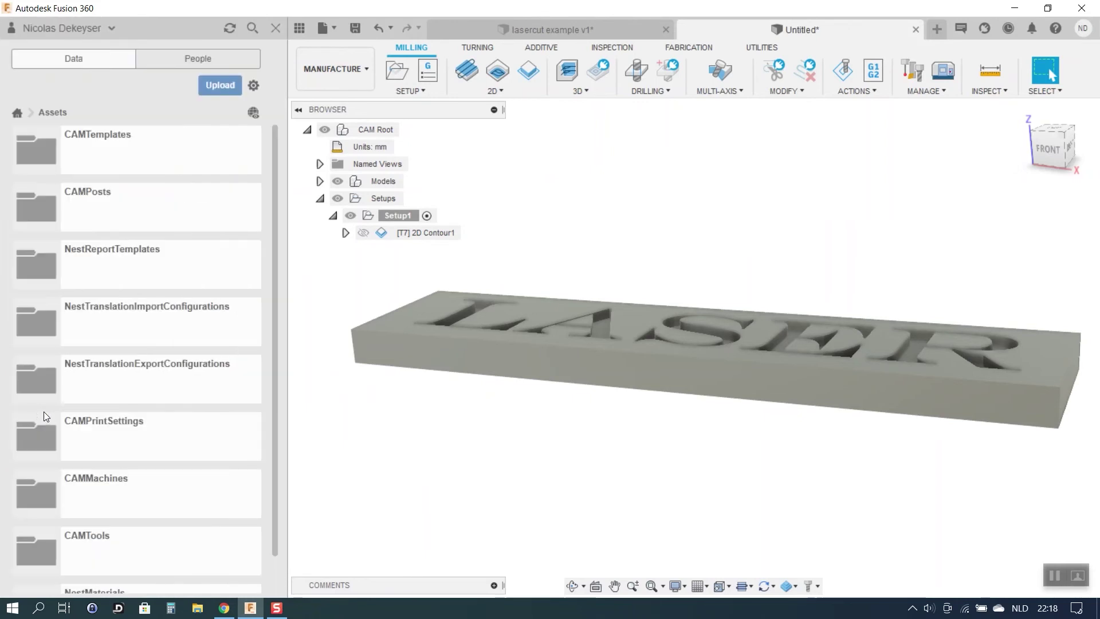
pyautogui.doubleClick(43, 205)
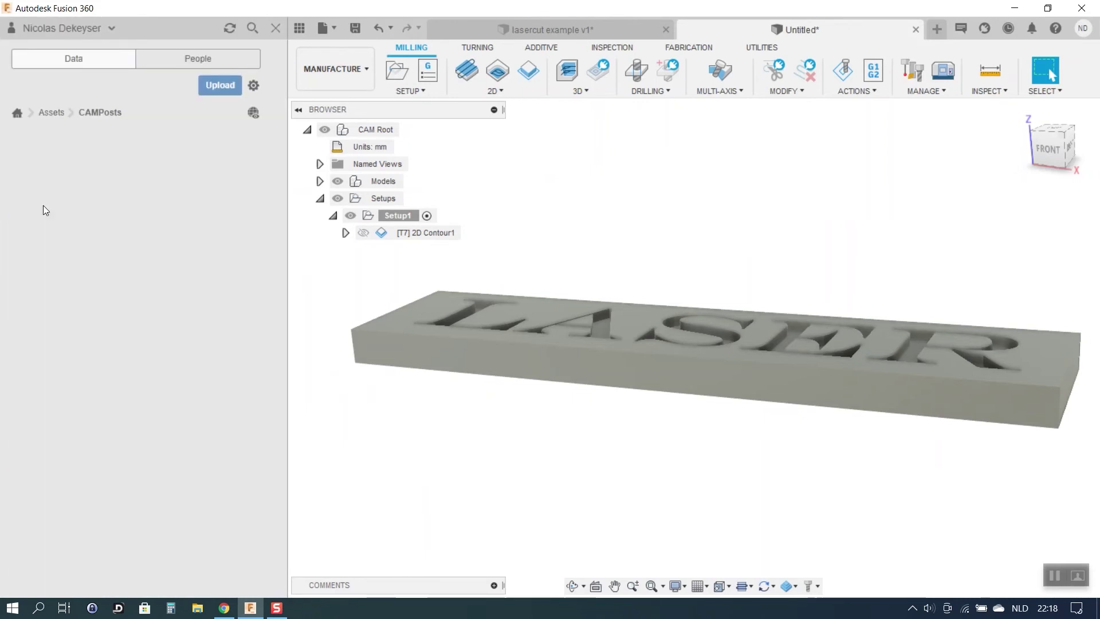
pyautogui.click(214, 85)
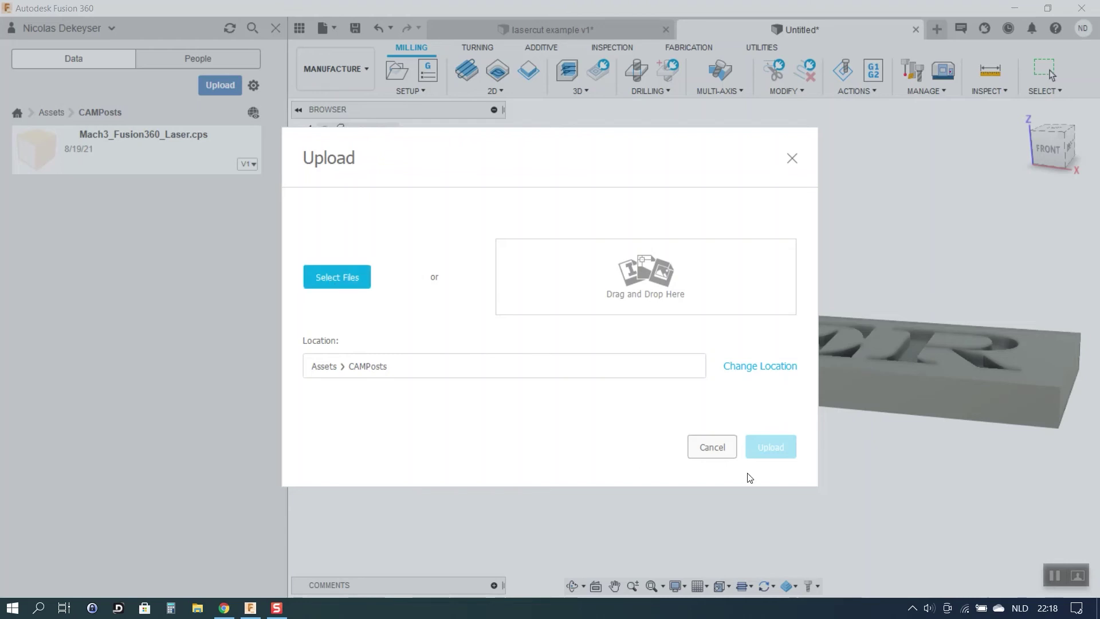
pyautogui.click(794, 161)
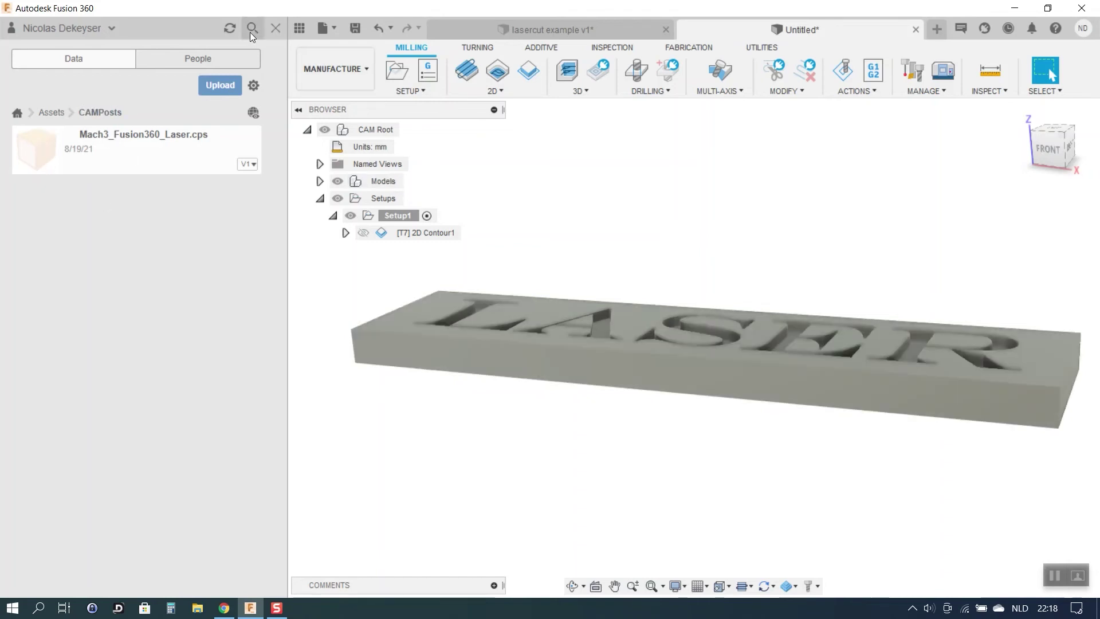
# Step: Start post processing and pick the cloud Mach3_Fusion360_Laser.cps post from the Post Library
pyautogui.click(275, 28)
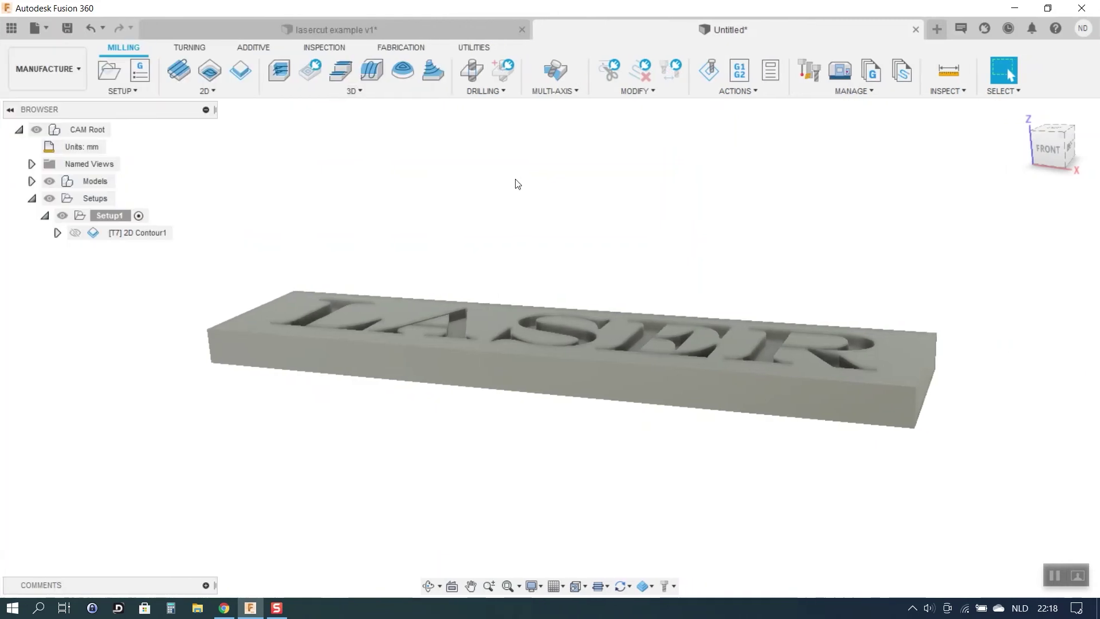
pyautogui.click(744, 91)
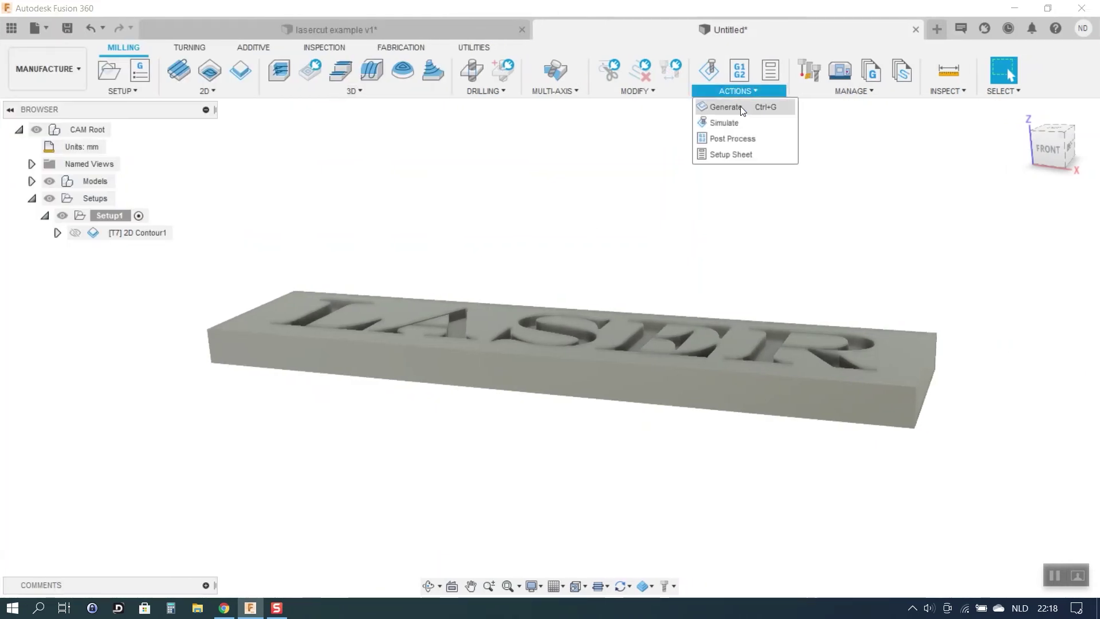
pyautogui.click(733, 139)
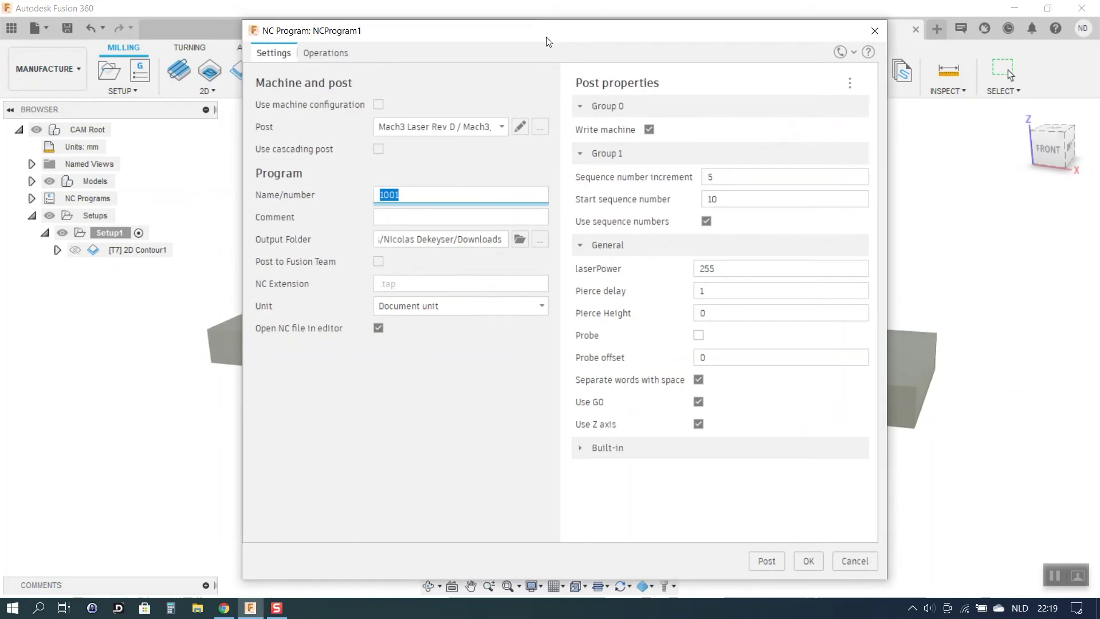
pyautogui.click(539, 126)
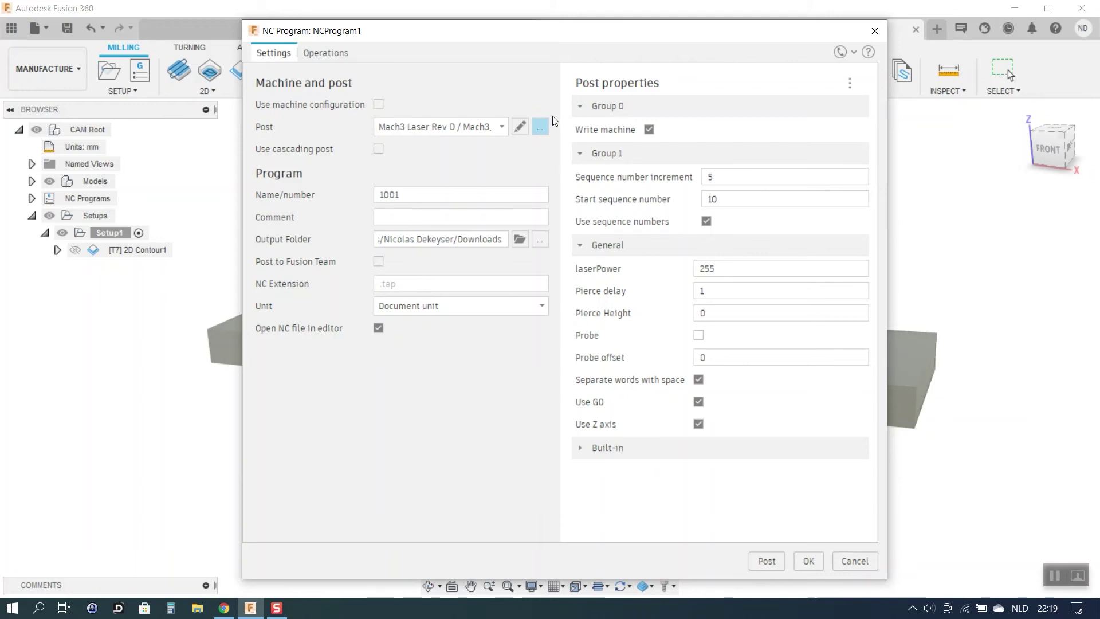
pyautogui.click(539, 128)
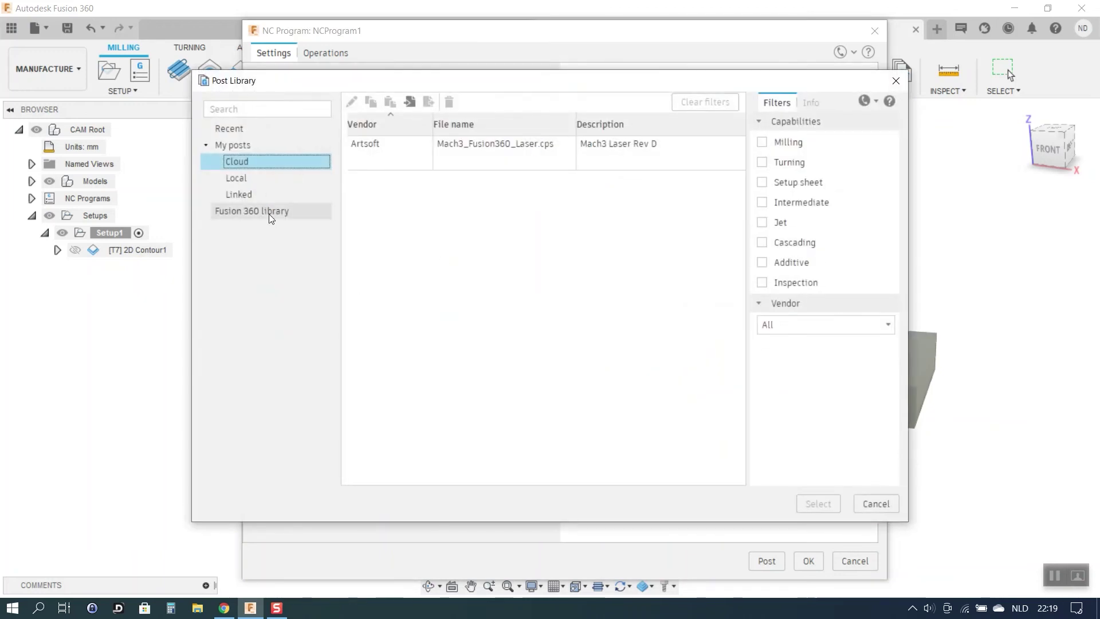
pyautogui.click(248, 211)
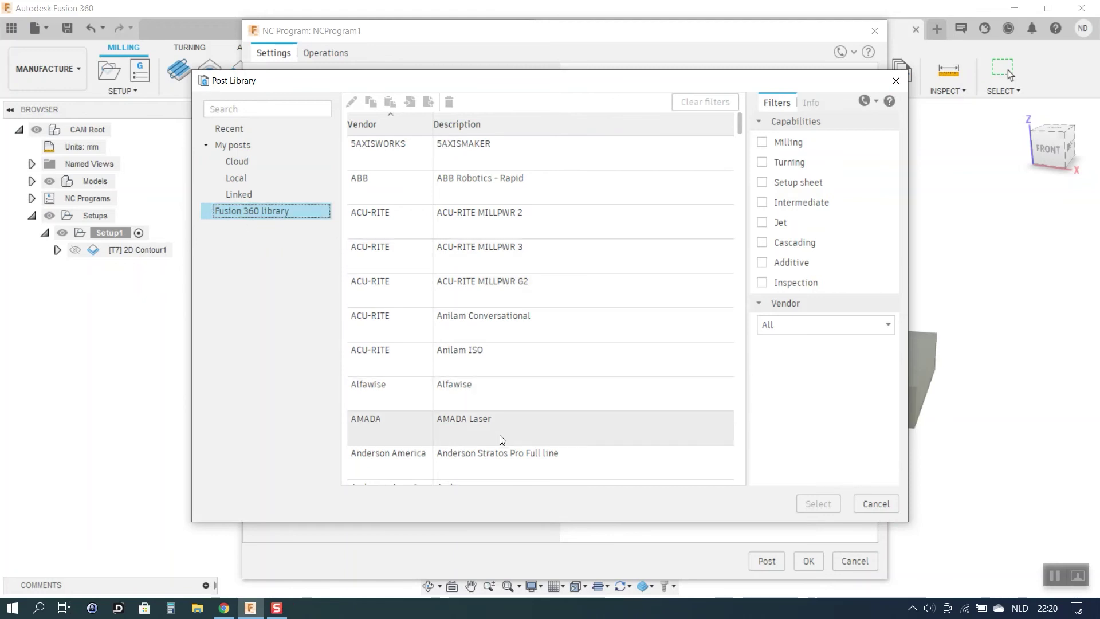
pyautogui.click(235, 161)
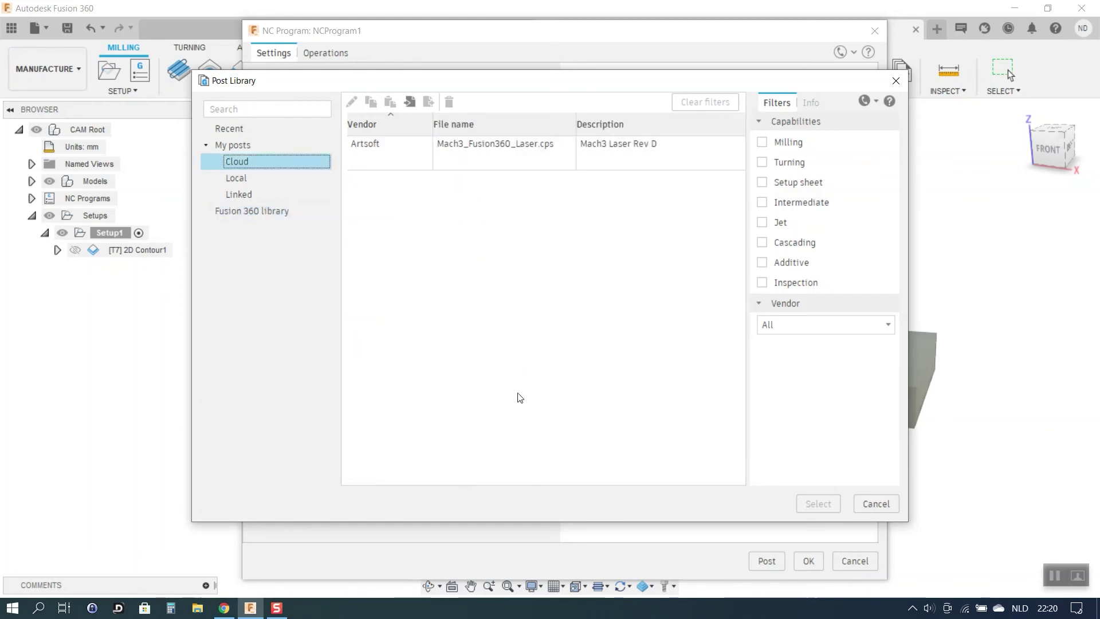
pyautogui.click(903, 80)
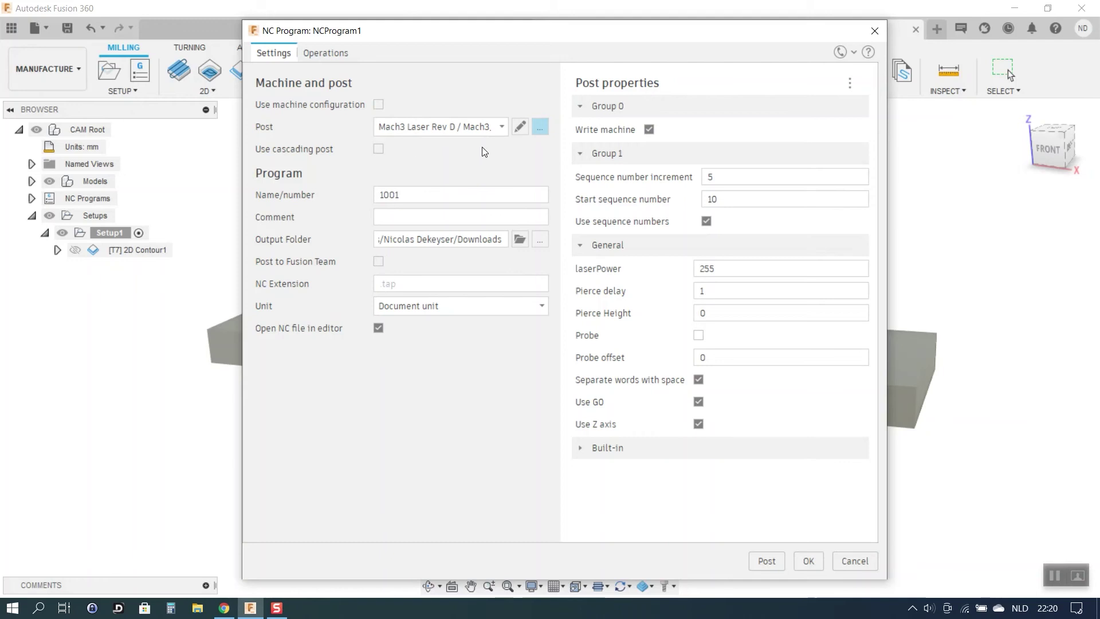
# Step: Retype the NC program's Name/number as 'laser demo 2'
pyautogui.click(424, 195)
pyautogui.press('BackSpace')
pyautogui.press('BackSpace')
pyautogui.press('BackSpace')
pyautogui.press('BackSpace')
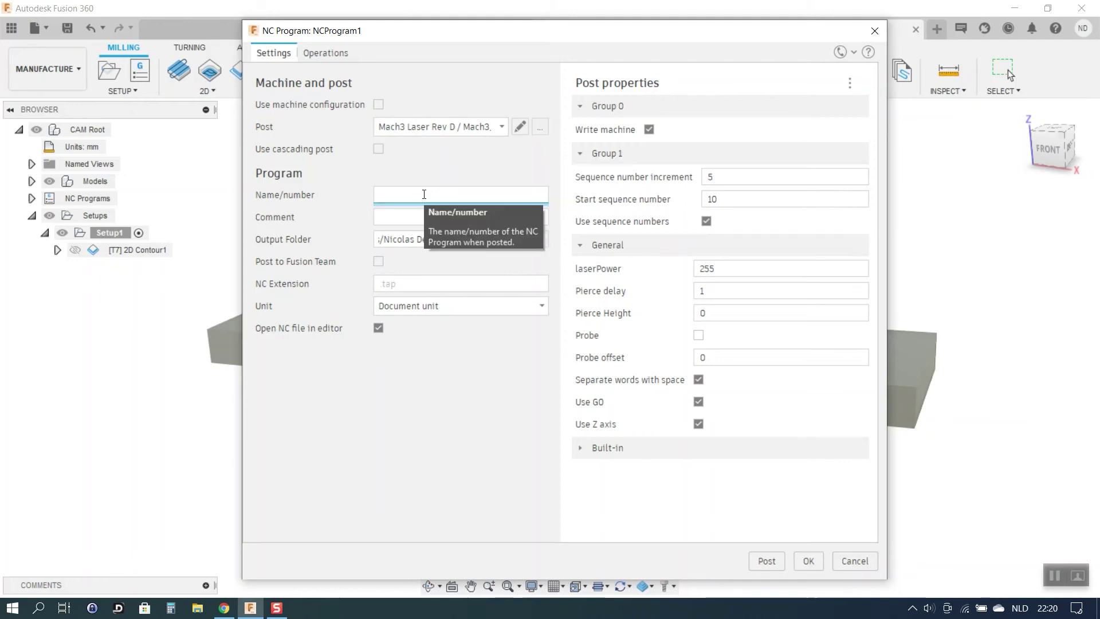
pyautogui.write('lader')
pyautogui.press('BackSpace')
pyautogui.press('BackSpace')
pyautogui.press('BackSpace')
pyautogui.write('ser demo 2')
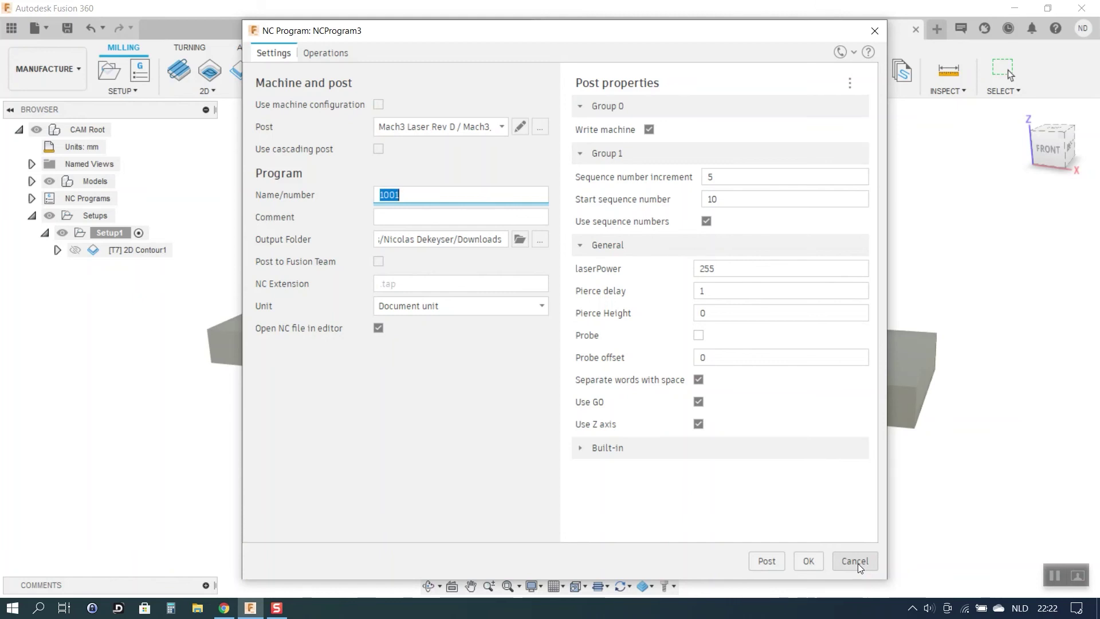
# Step: Cancel the NC program and check that the Manufacture preferences' external editor is notepad.exe
pyautogui.click(854, 561)
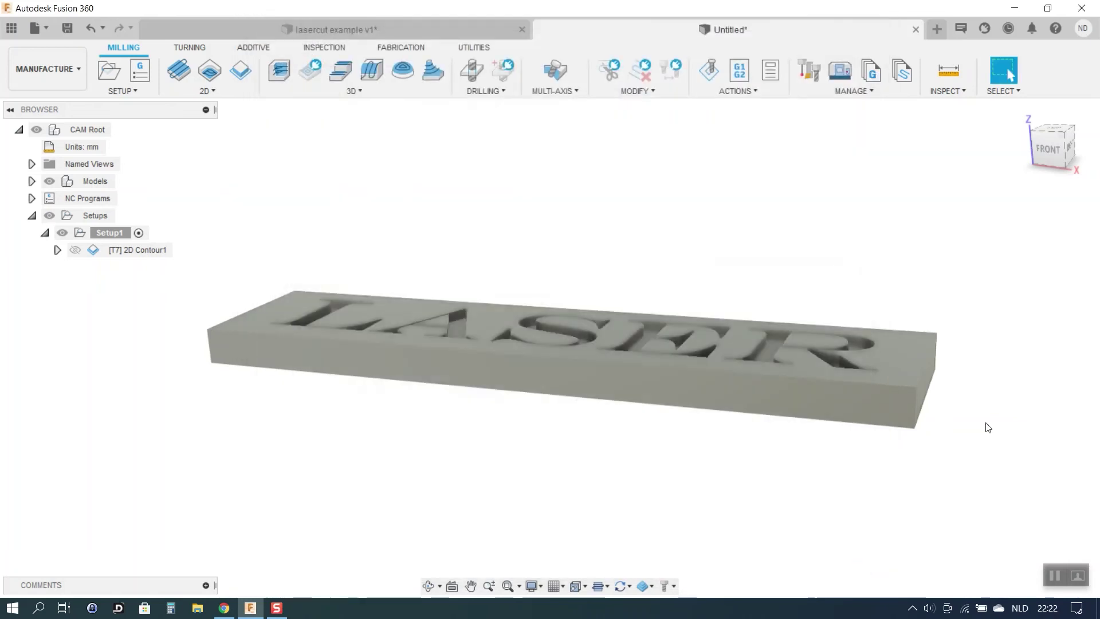
pyautogui.click(1083, 28)
pyautogui.click(1035, 65)
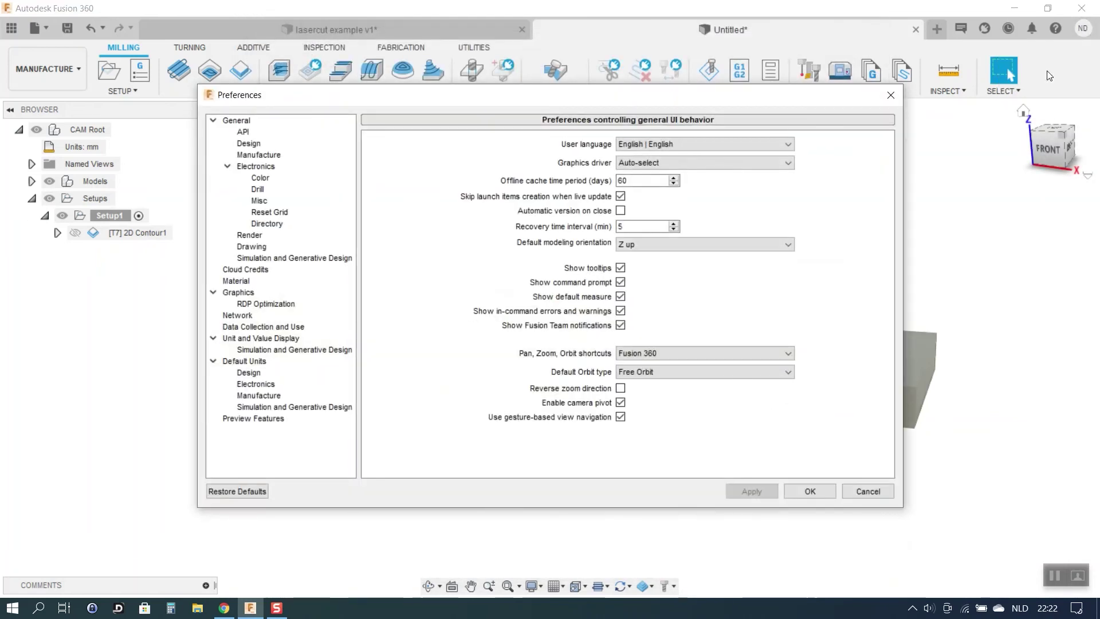
pyautogui.click(267, 154)
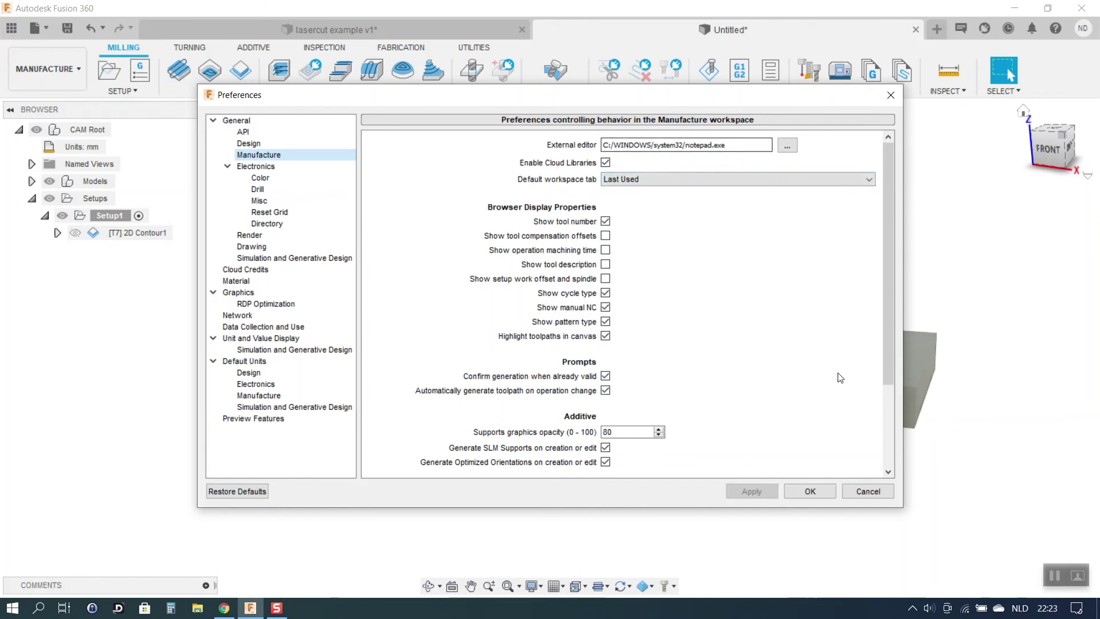
pyautogui.click(868, 491)
# Step: Post process the contour toolpath as NC program 'Demo 2'
pyautogui.click(754, 93)
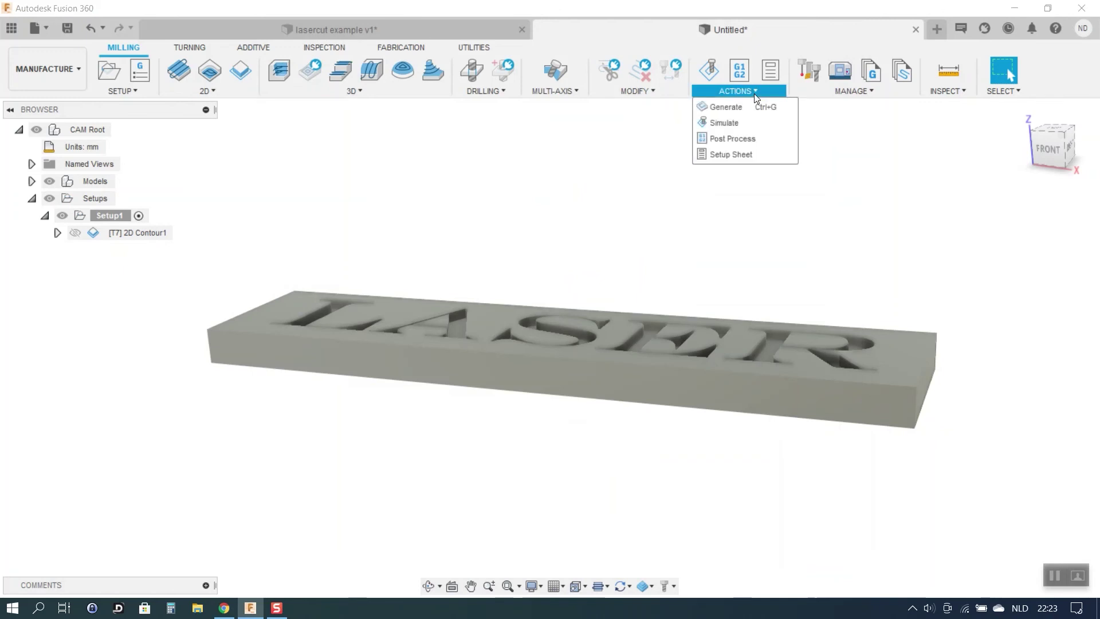
pyautogui.click(737, 138)
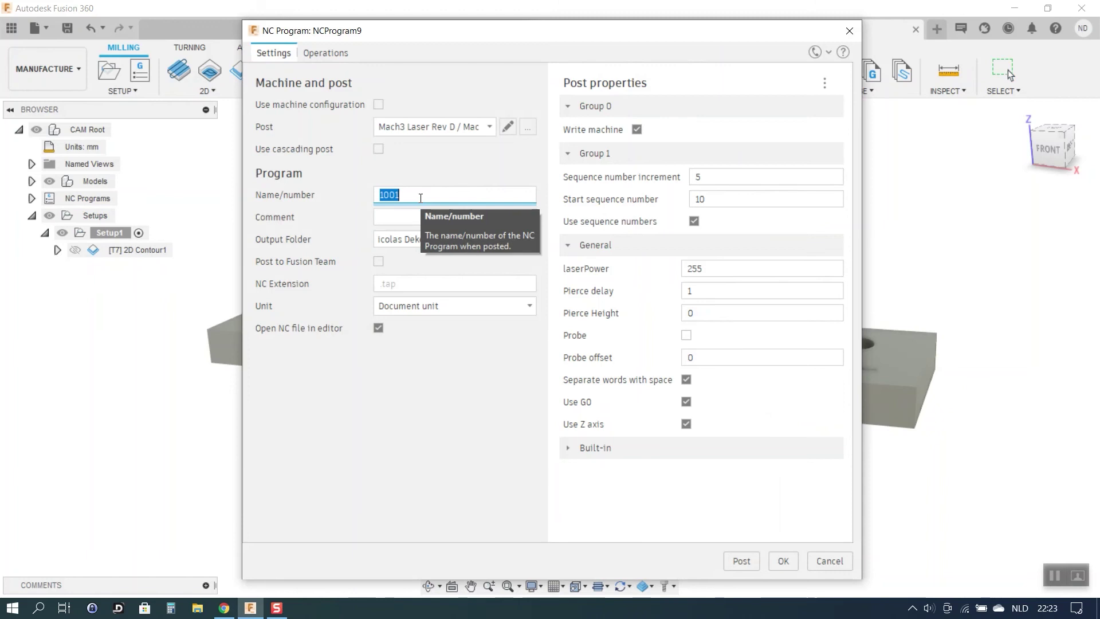
pyautogui.write('Demo 2')
pyautogui.click(744, 561)
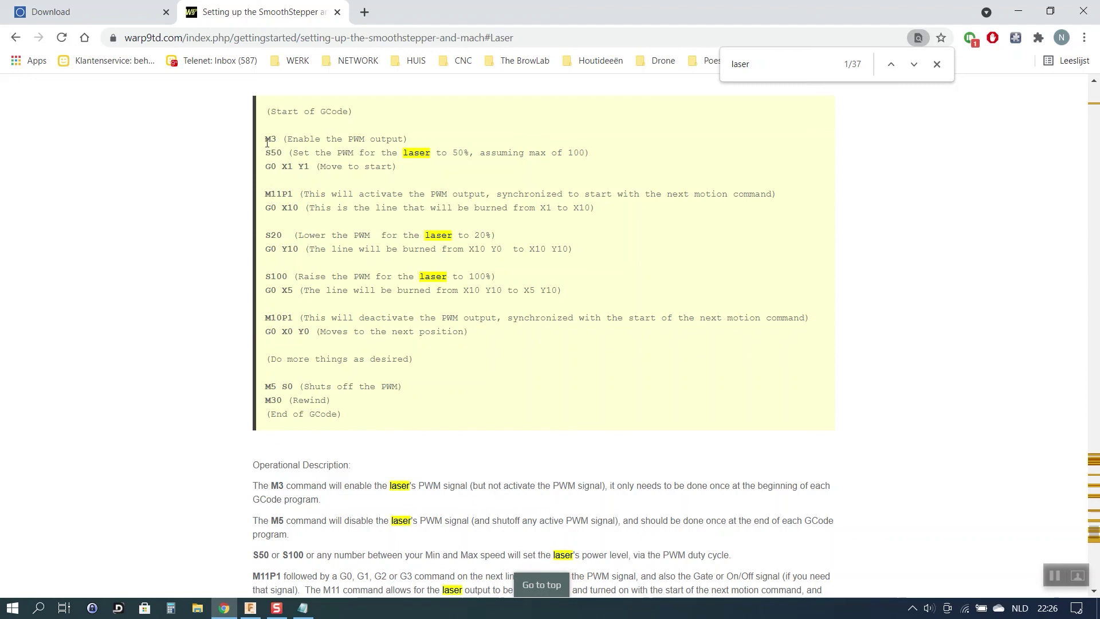
# Step: Insert an M3 first line into Demo 2.tap, save it and close Notepad
pyautogui.hotkey('alt', 'Tab')
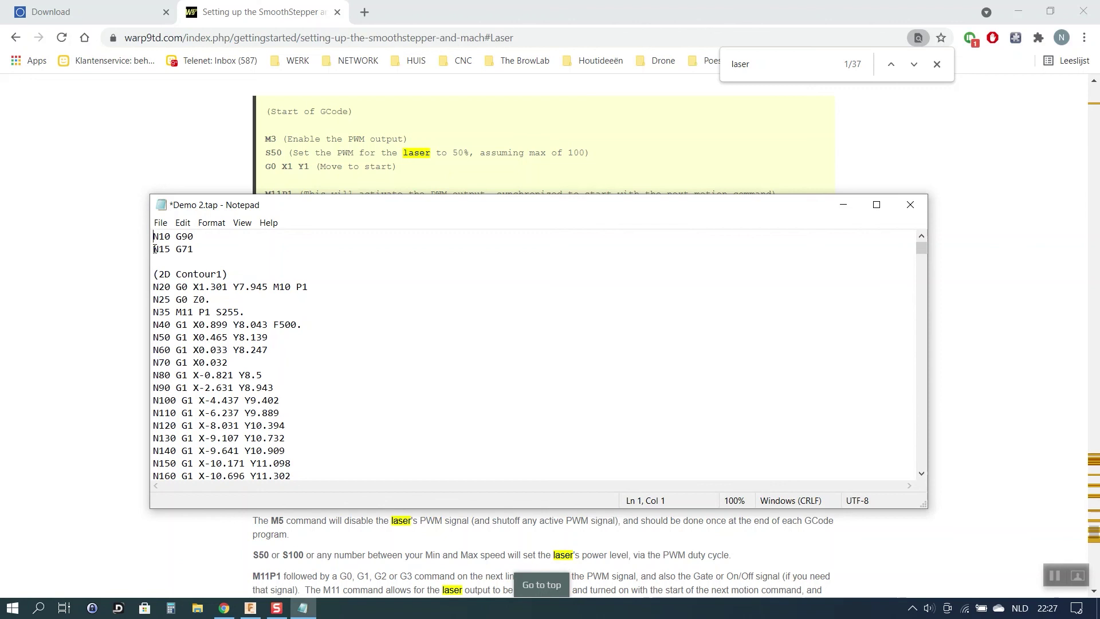
pyautogui.press('Return')
pyautogui.press('Up')
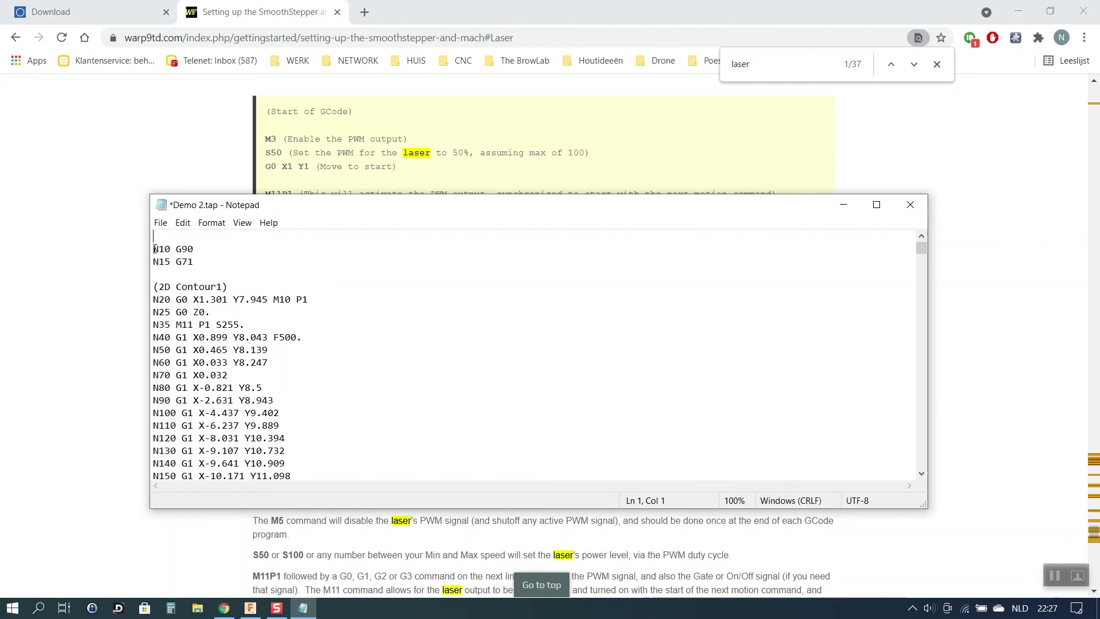
pyautogui.write('M3')
pyautogui.click(159, 223)
pyautogui.click(181, 279)
pyautogui.click(910, 205)
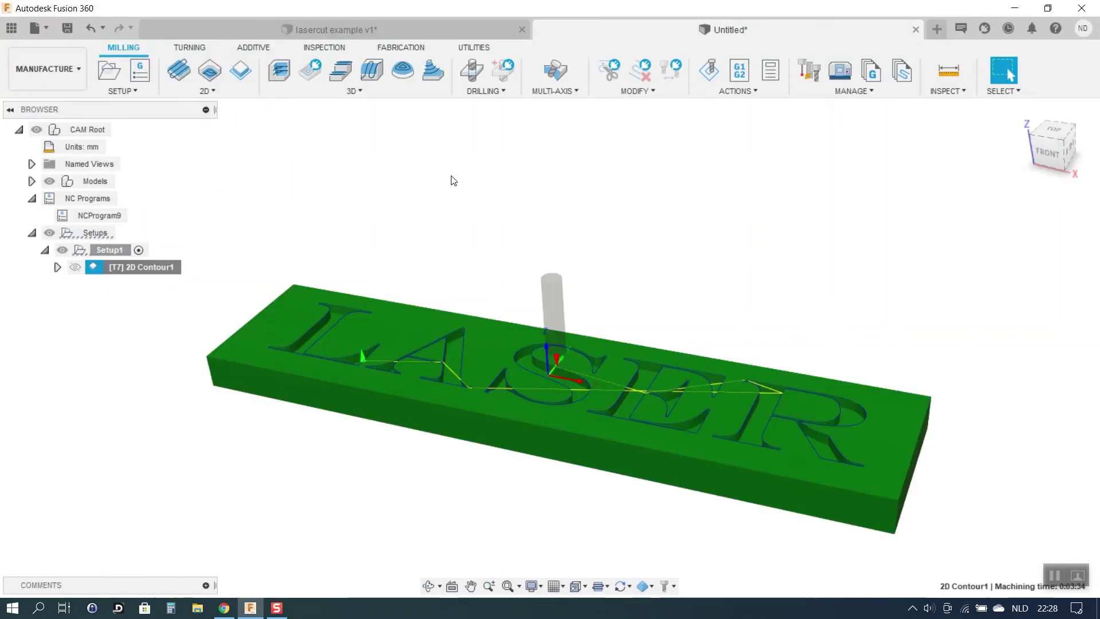
pyautogui.click(453, 181)
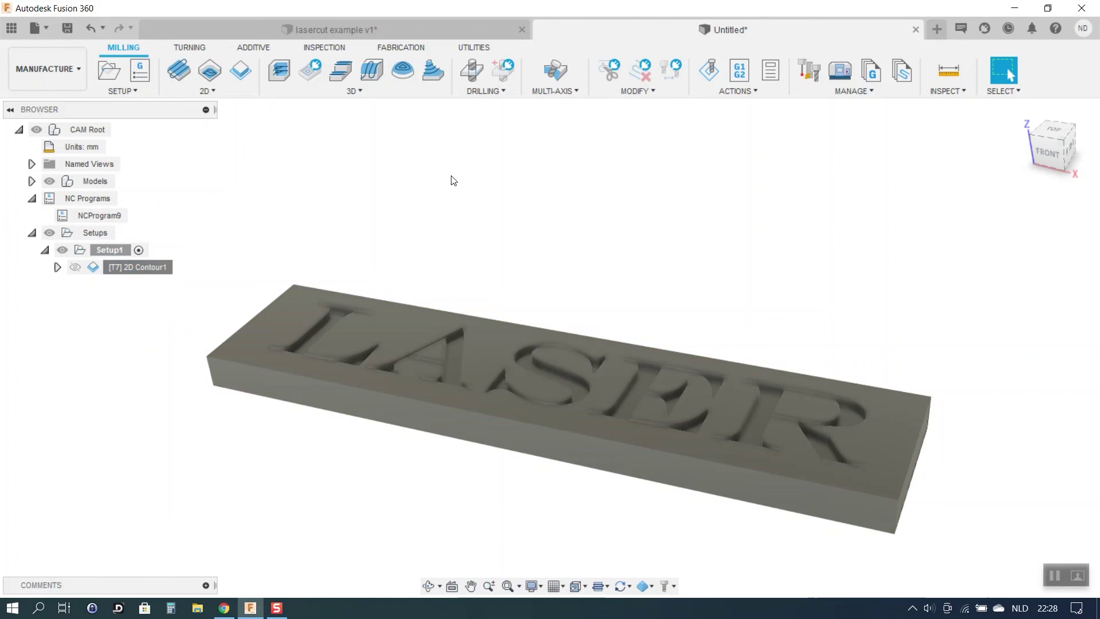
# Step: Store 2D Contour1 as the '2D Contour Laser 100%' template and find it under Setup1's Create From Template
pyautogui.rightClick(141, 267)
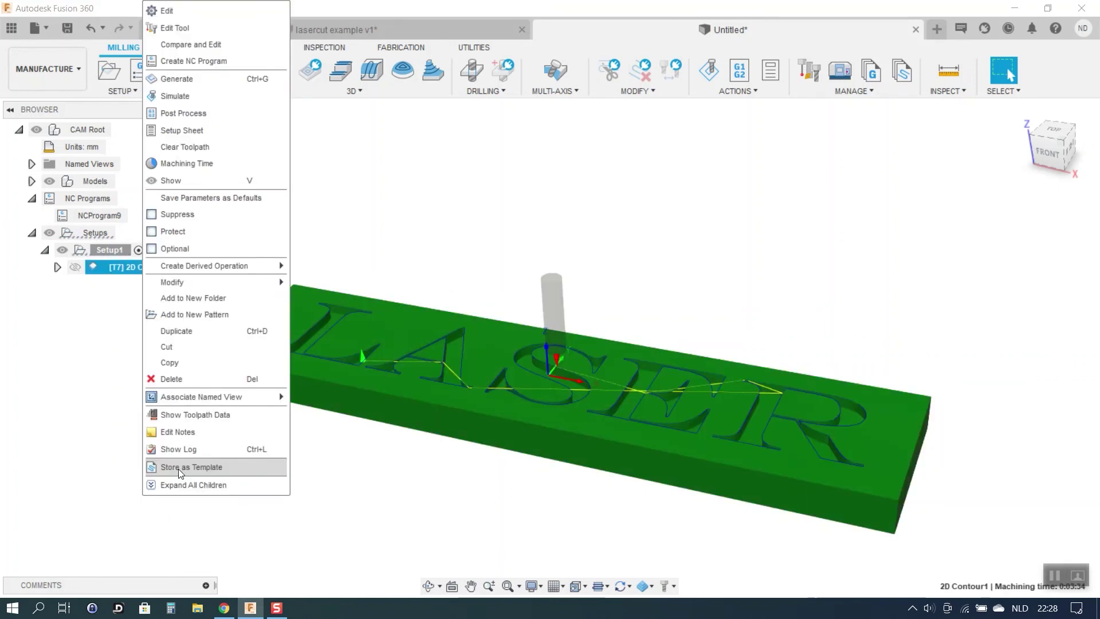
pyautogui.click(119, 351)
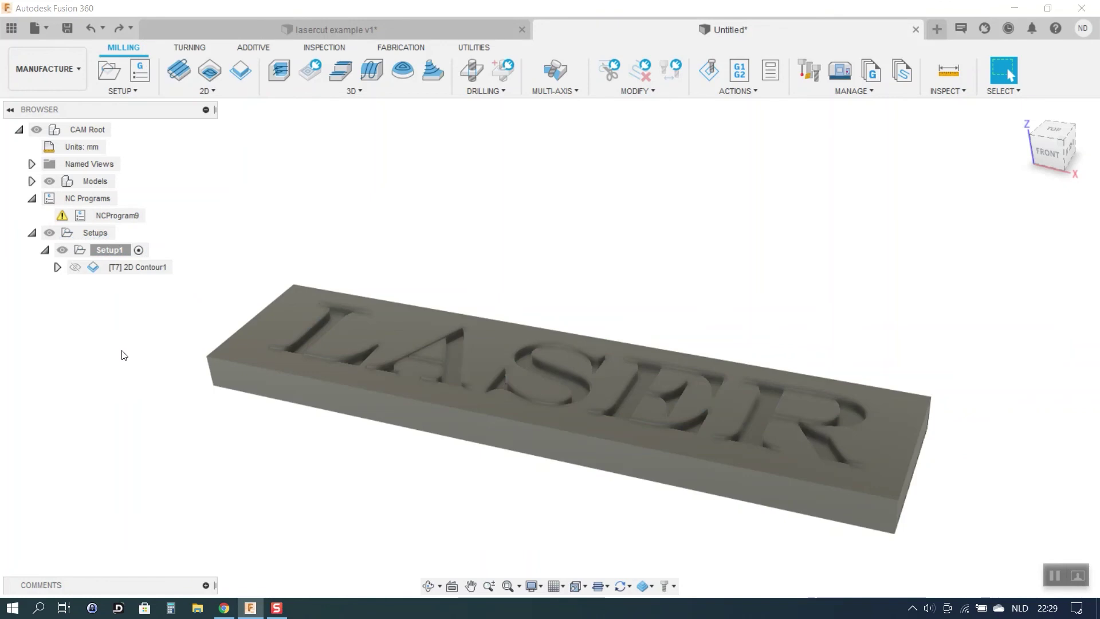
pyautogui.rightClick(114, 250)
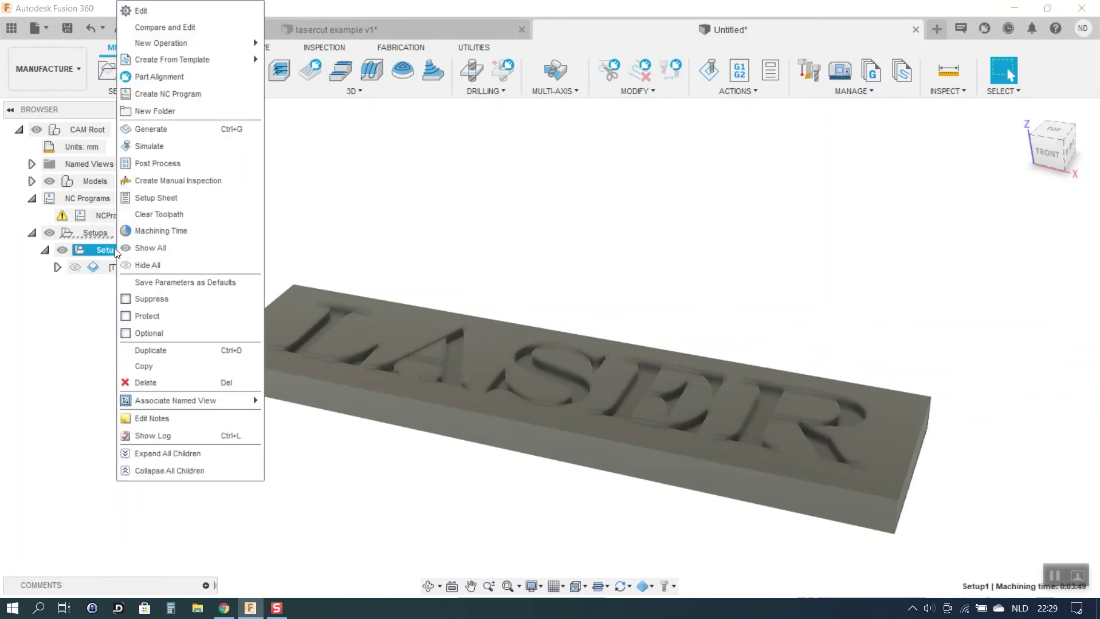
pyautogui.moveTo(207, 62)
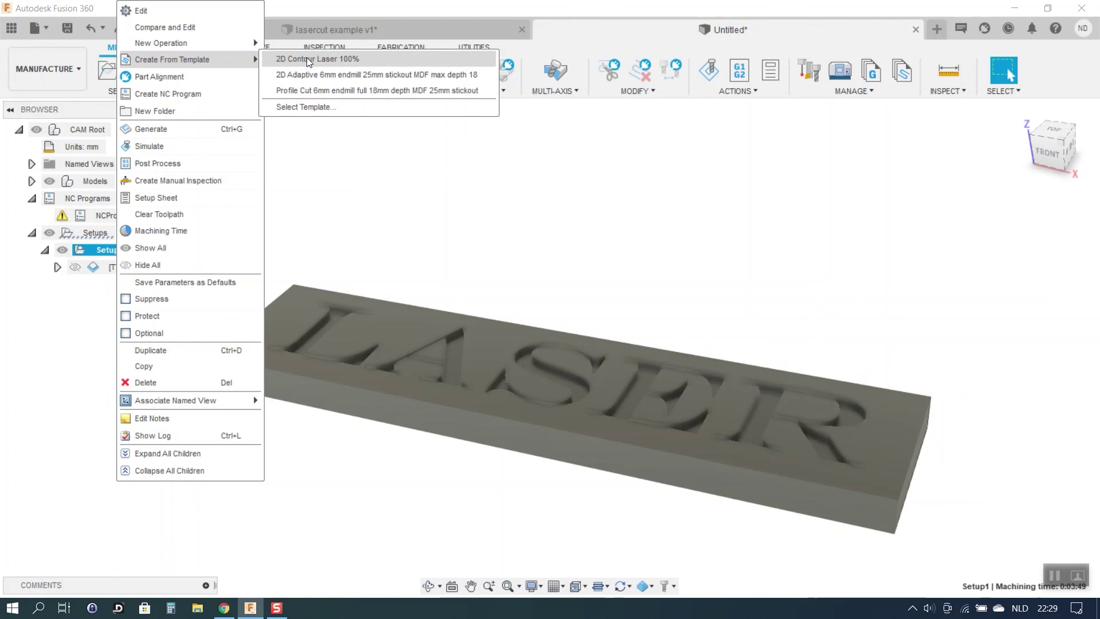
# Step: Add a new 2D Contour2 (2) operation to Setup1 from the 2D Contour Laser 100% template
pyautogui.click(363, 60)
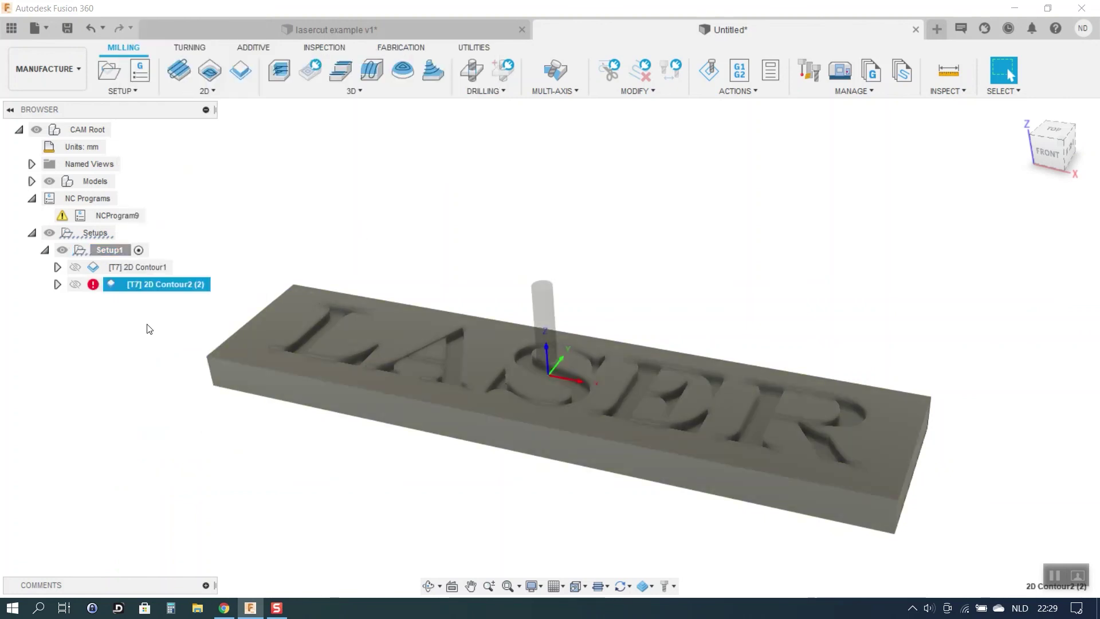
pyautogui.click(123, 332)
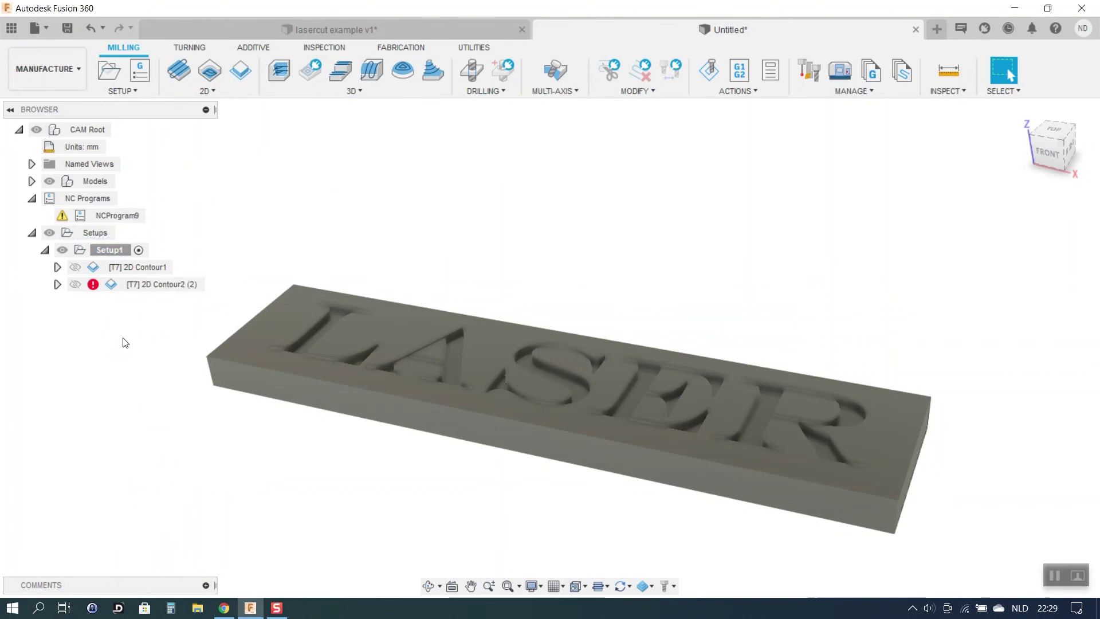
pyautogui.doubleClick(122, 286)
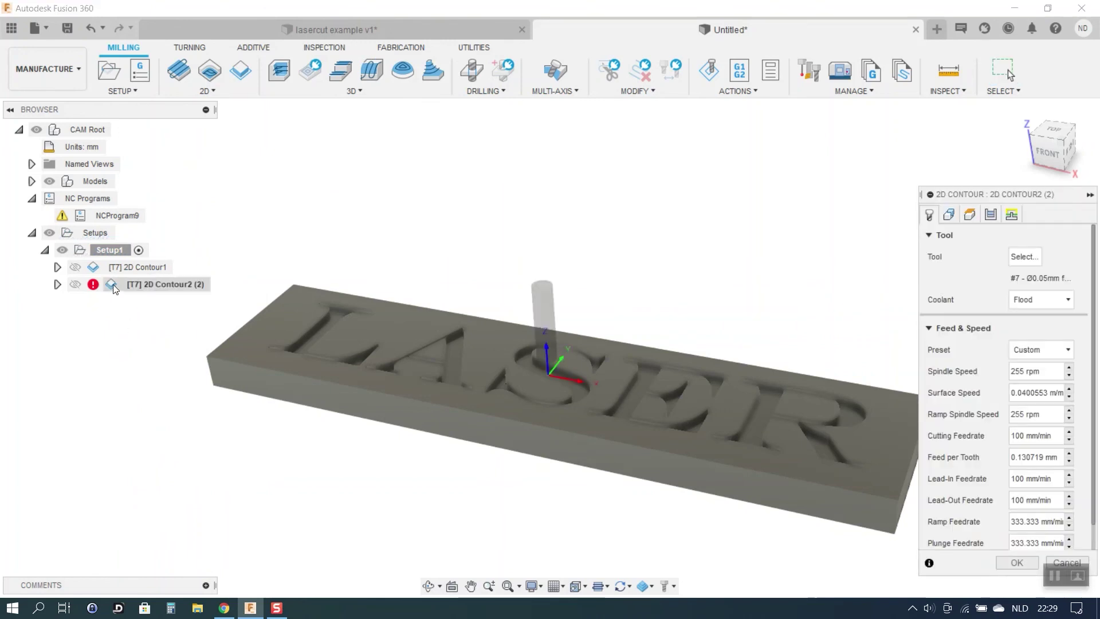
# Step: Select the letter L's contour as the cut geometry, then review the Heights and Linking settings
pyautogui.click(948, 214)
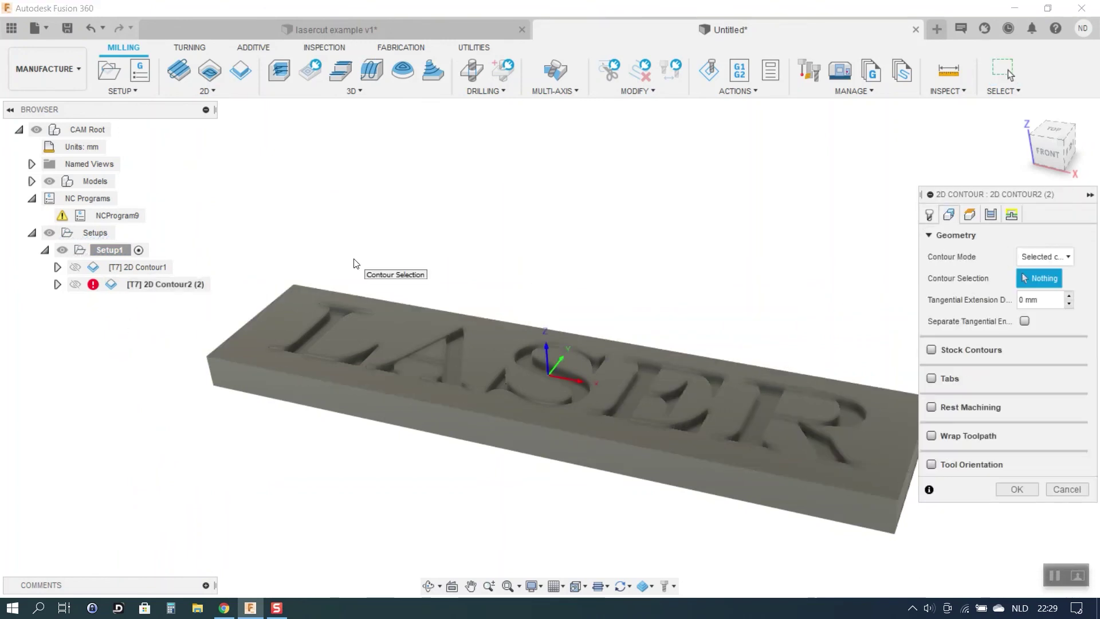
pyautogui.click(320, 318)
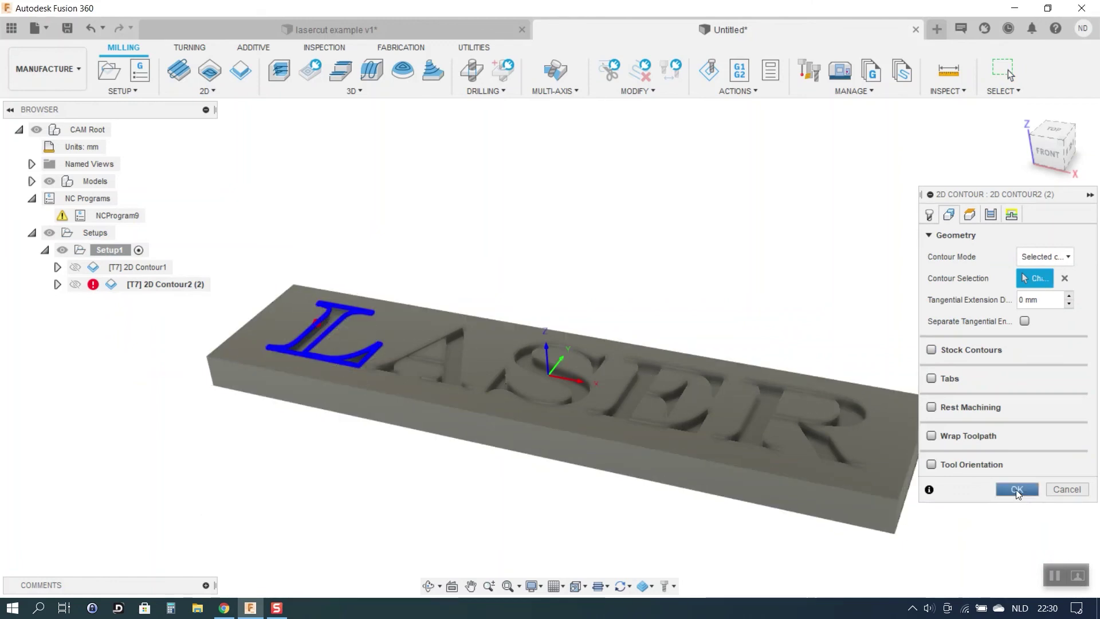
pyautogui.click(970, 215)
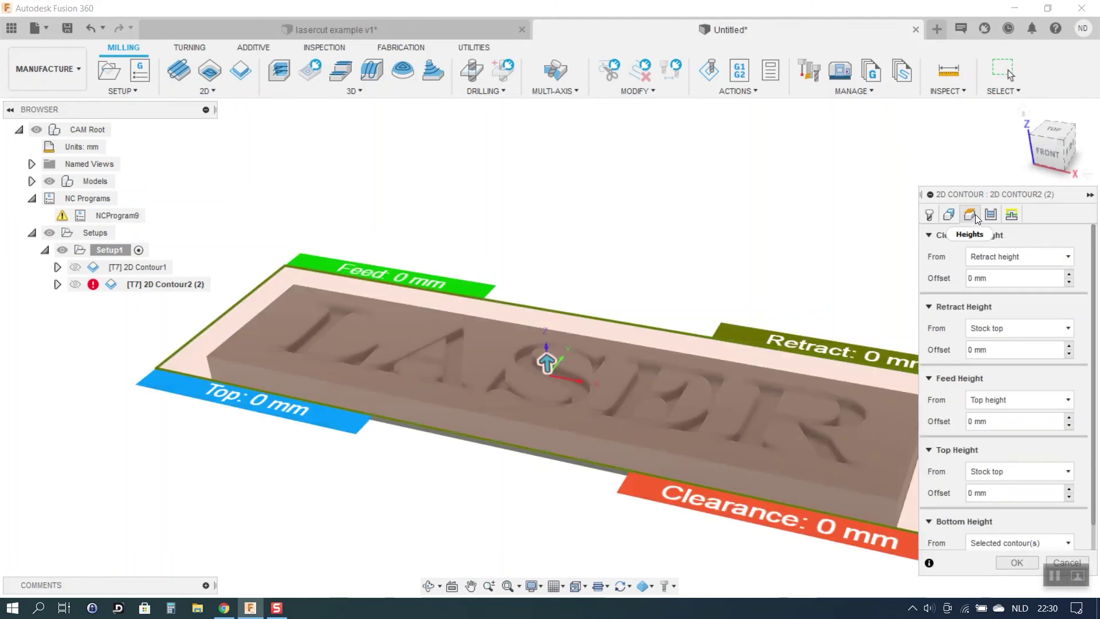
pyautogui.click(1011, 217)
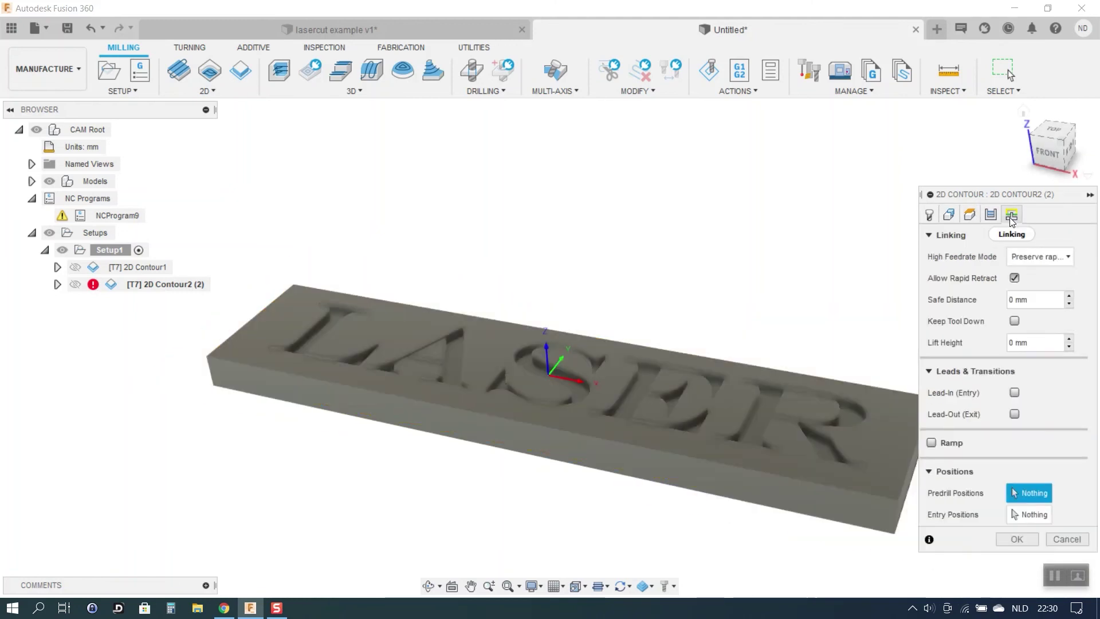